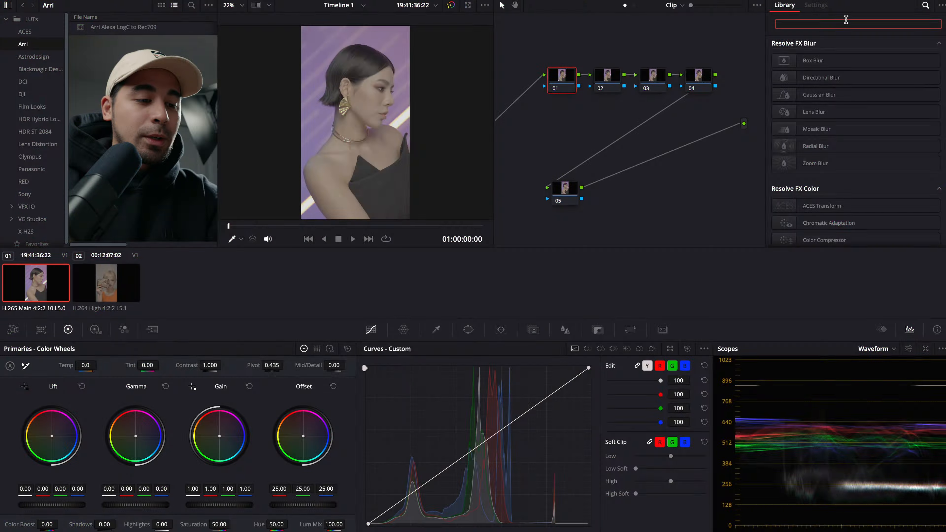
# Step: Add a Color Space Transform to node 01 and set its input color space to Sony S-Gamut3.Cine
pyautogui.write('col')
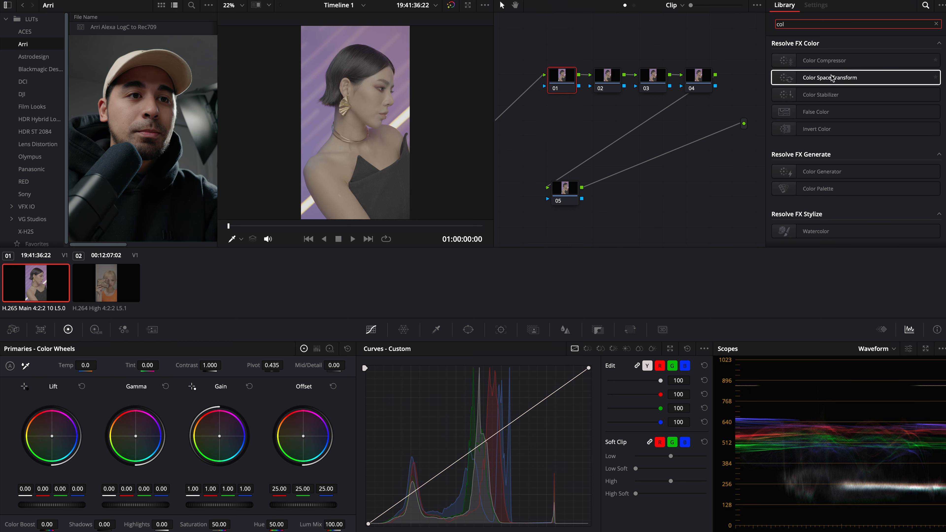
pyautogui.moveTo(800, 78); pyautogui.dragTo(564, 85)
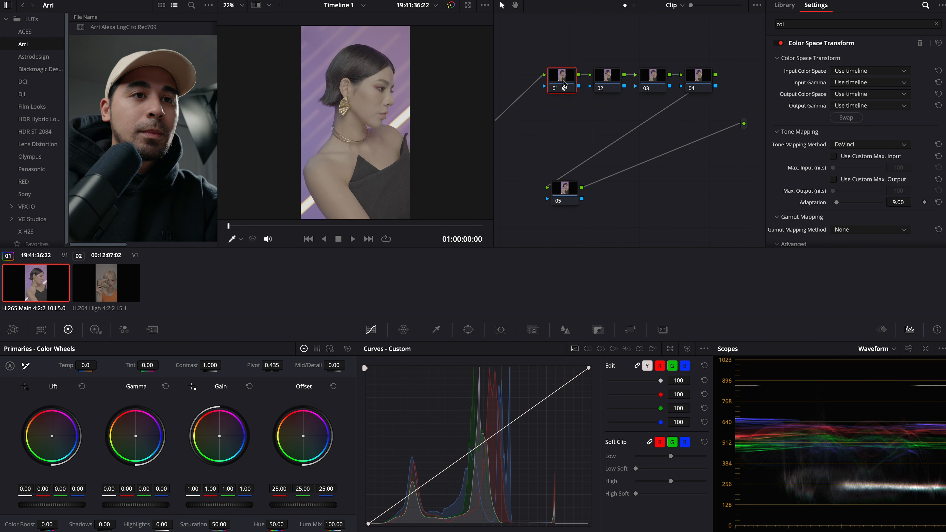
pyautogui.click(863, 70)
pyautogui.scroll(-5, 880, 137)
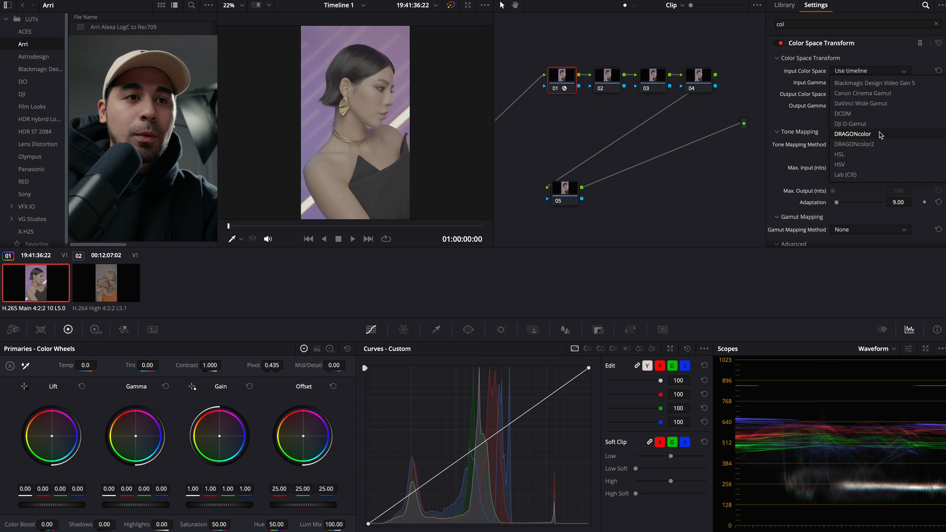
pyautogui.scroll(-3, 880, 137)
pyautogui.click(889, 143)
# Step: Set the Color Space Transform's input gamma to Sony S-Log3
pyautogui.click(868, 82)
pyautogui.scroll(-8, 889, 152)
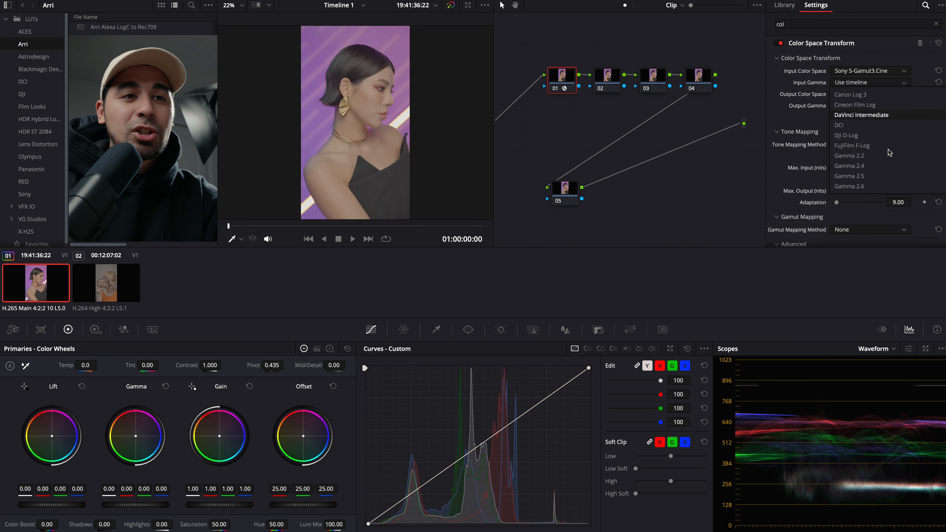
pyautogui.scroll(-5, 889, 152)
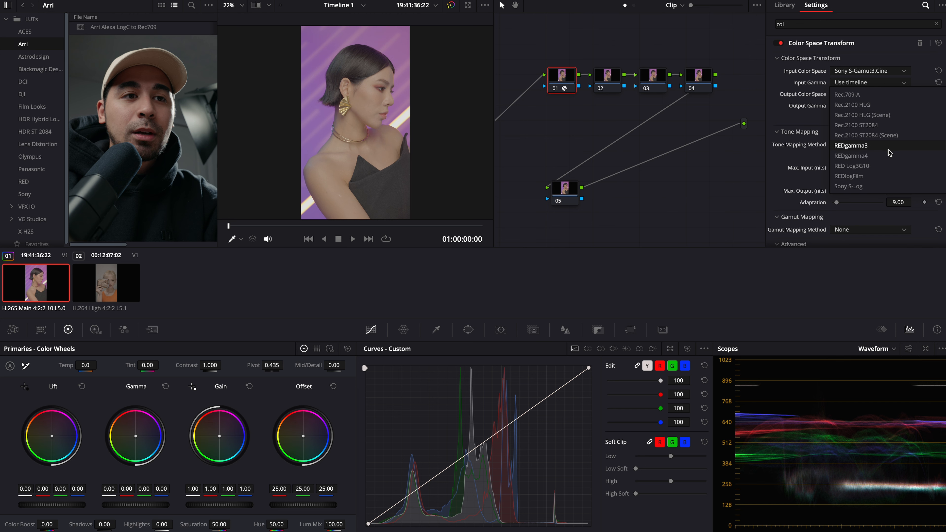
pyautogui.click(868, 117)
# Step: Set the transform's output color space to ARRI Wide Gamut 3 and its output gamma to ARRI LogC3
pyautogui.click(868, 94)
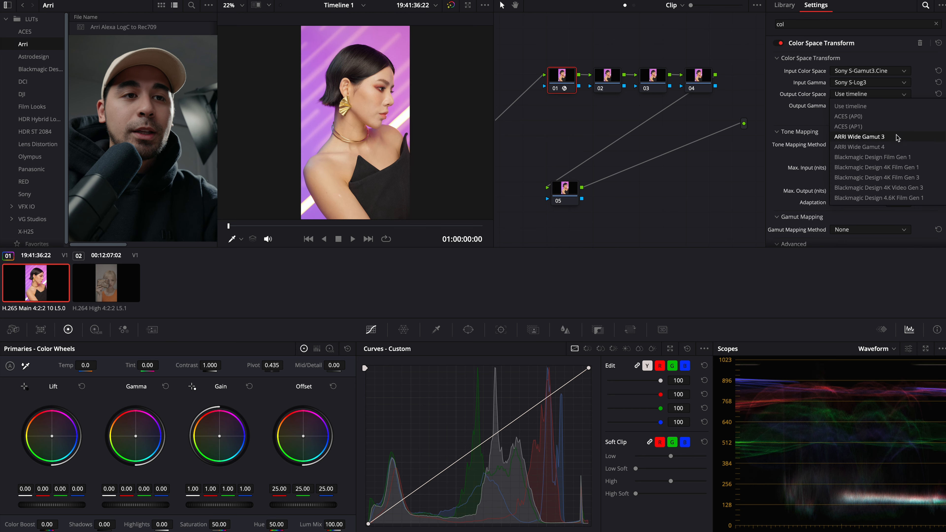
pyautogui.click(893, 146)
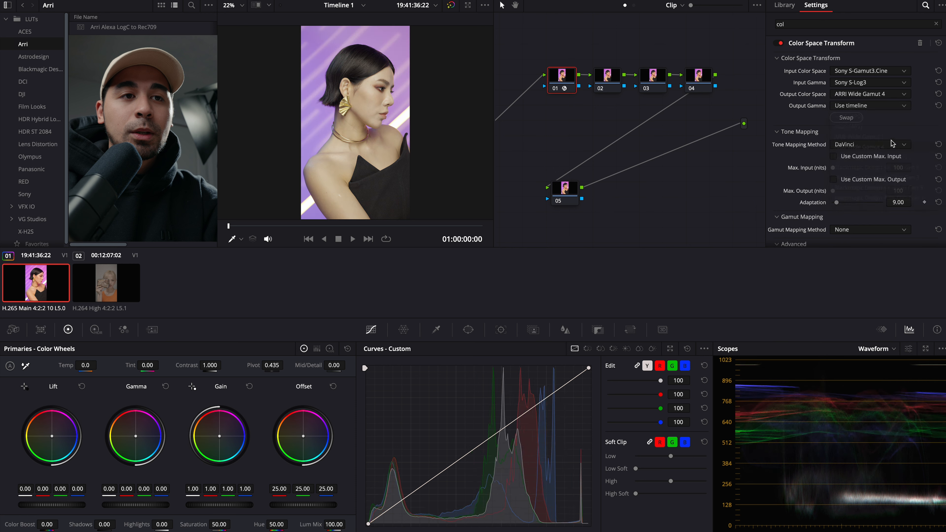
pyautogui.click(882, 94)
pyautogui.click(890, 137)
pyautogui.click(880, 107)
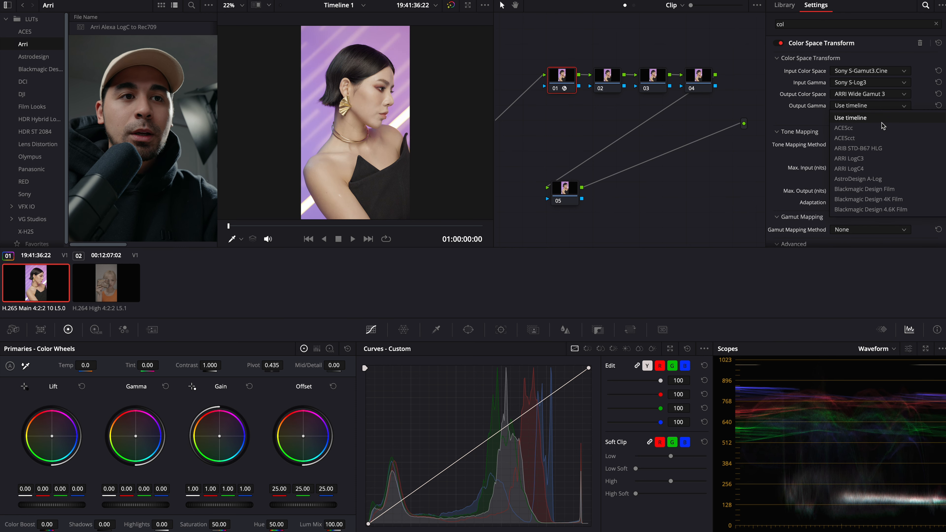
pyautogui.click(883, 158)
# Step: Move node 05 slightly closer beneath node 01 and label node 01 "CST"
pyautogui.moveTo(571, 193)
pyautogui.mouseDown()
pyautogui.moveTo(557, 191)
pyautogui.moveTo(560, 181)
pyautogui.mouseUp()
pyautogui.rightClick(568, 77)
pyautogui.click(579, 94)
pyautogui.write('CST')
pyautogui.press('Return')
# Step: Label node 05 "Rec.709 Cove" and apply the Arri Alexa LogC to Rec709 LUT to it
pyautogui.rightClick(566, 180)
pyautogui.click(604, 198)
pyautogui.write('Red.709')
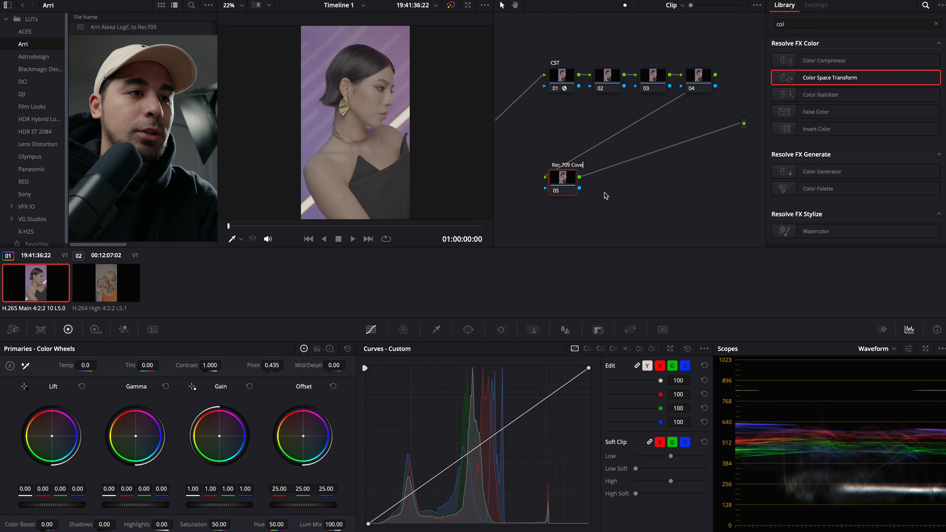
pyautogui.write(' Cov')
pyautogui.press('Return')
pyautogui.moveTo(123, 27); pyautogui.dragTo(361, 120)
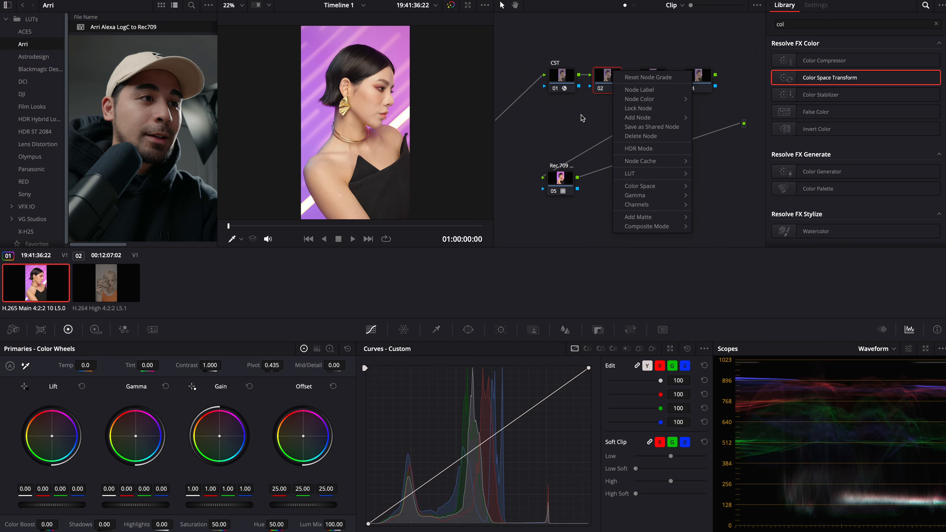
# Step: Label node 02 "Exp"
pyautogui.click(620, 95)
pyautogui.click(618, 83)
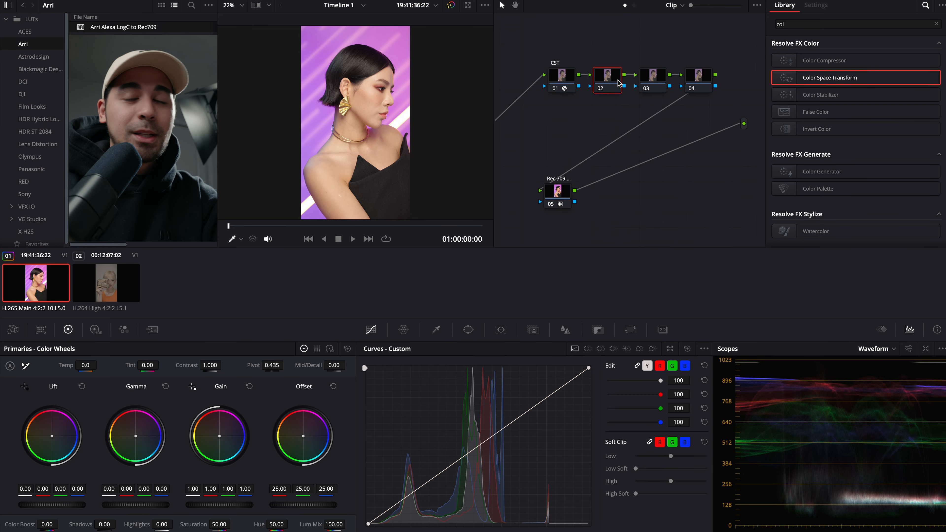
pyautogui.rightClick(606, 76)
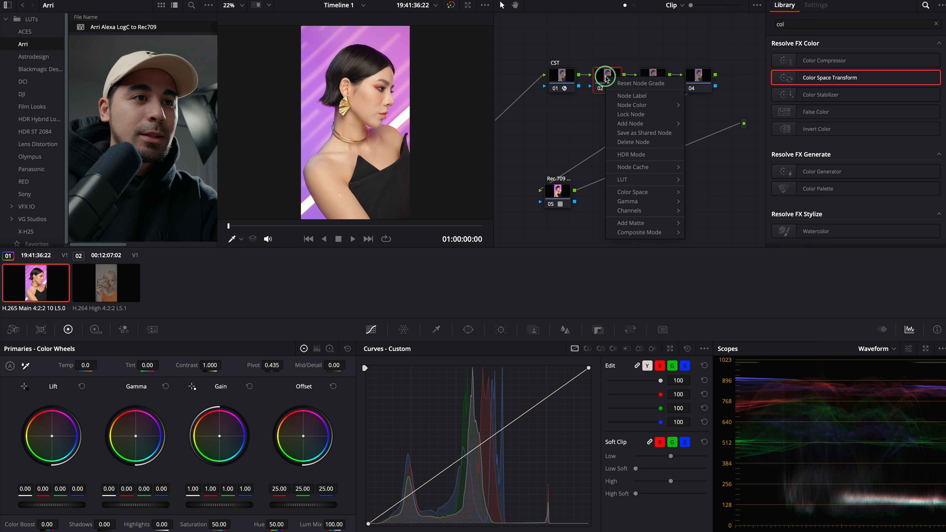
pyautogui.click(632, 97)
pyautogui.write('Exp')
# Step: Turn on editable splines for the custom curves
pyautogui.click(704, 348)
pyautogui.click(733, 410)
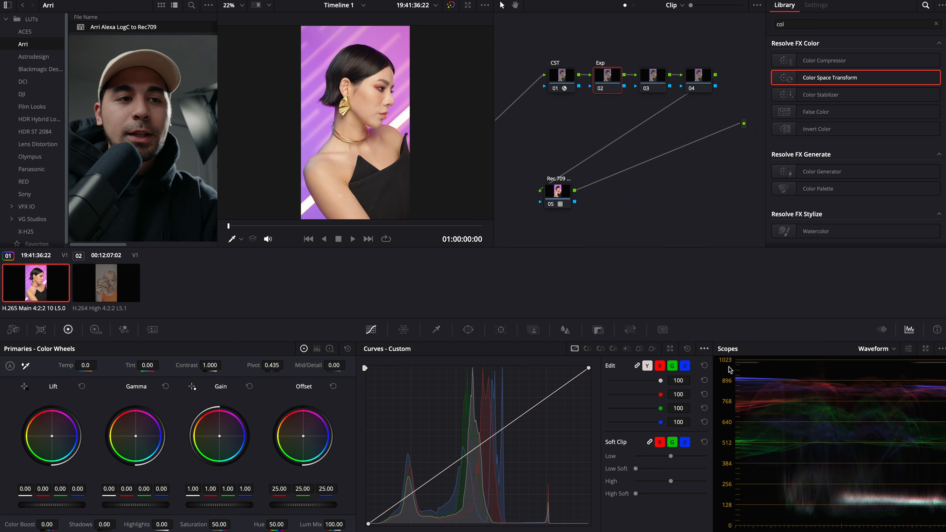
pyautogui.click(705, 350)
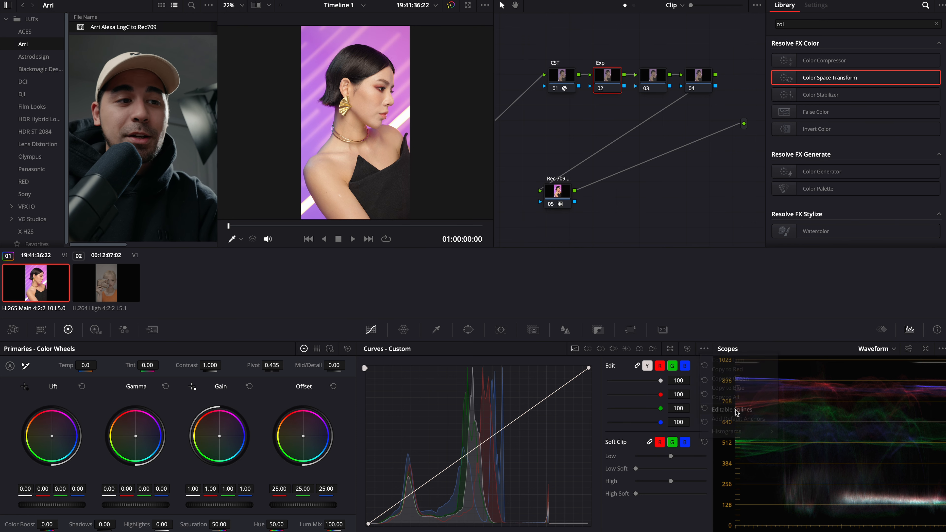
# Step: Shape the Exp node's custom curve into a soft S, lowering the white point, raising the black point slightly and adjusting both spline handles
pyautogui.moveTo(588, 370); pyautogui.dragTo(589, 398)
pyautogui.moveTo(367, 525); pyautogui.dragTo(360, 517)
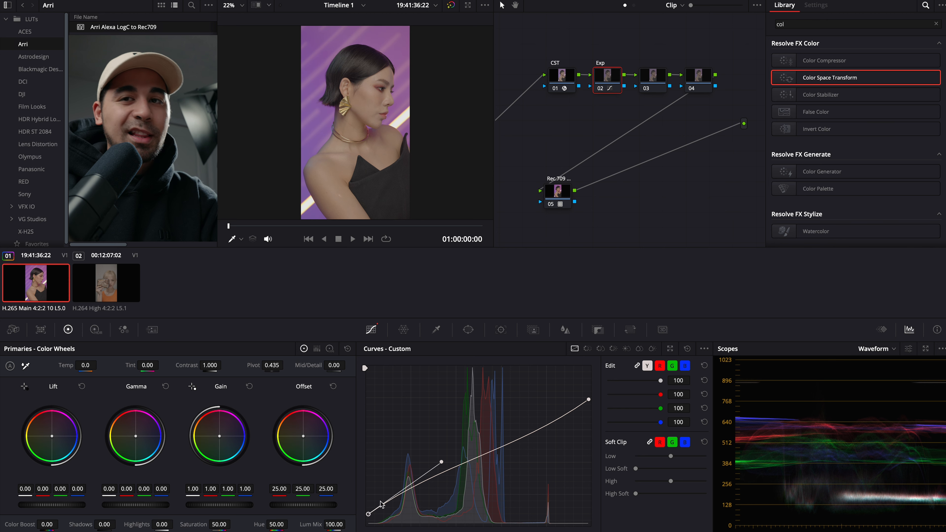
pyautogui.moveTo(454, 471); pyautogui.dragTo(411, 512)
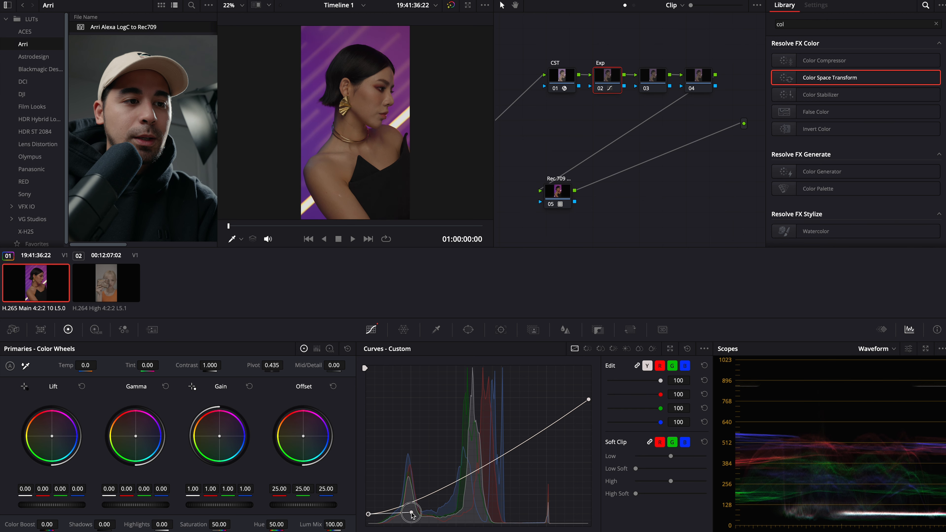
pyautogui.click(589, 400)
pyautogui.moveTo(515, 451); pyautogui.dragTo(518, 403)
pyautogui.moveTo(368, 516); pyautogui.dragTo(429, 516)
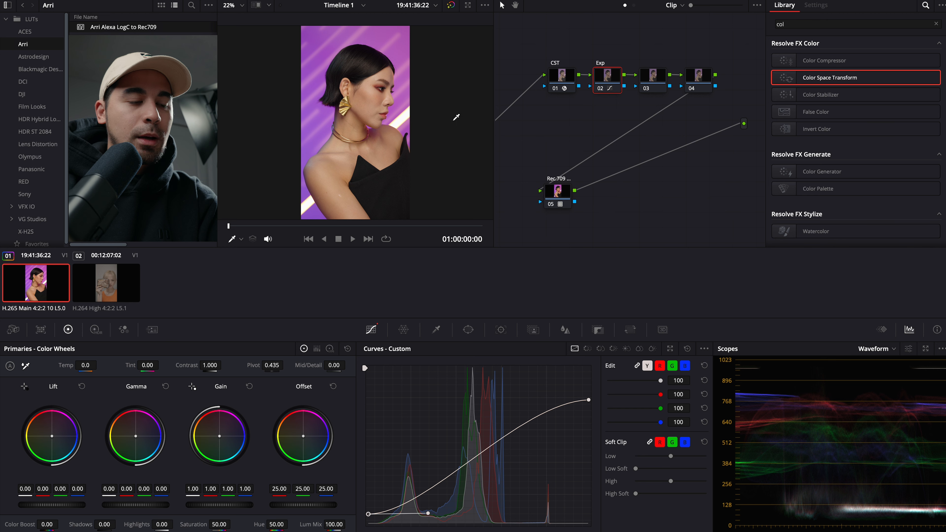
# Step: Label node 03 "Sat"
pyautogui.click(663, 78)
pyautogui.rightClick(664, 78)
pyautogui.click(675, 99)
pyautogui.write('Sat')
# Step: Increase the primary saturation on the Sat node and play the clip to check it
pyautogui.click(587, 349)
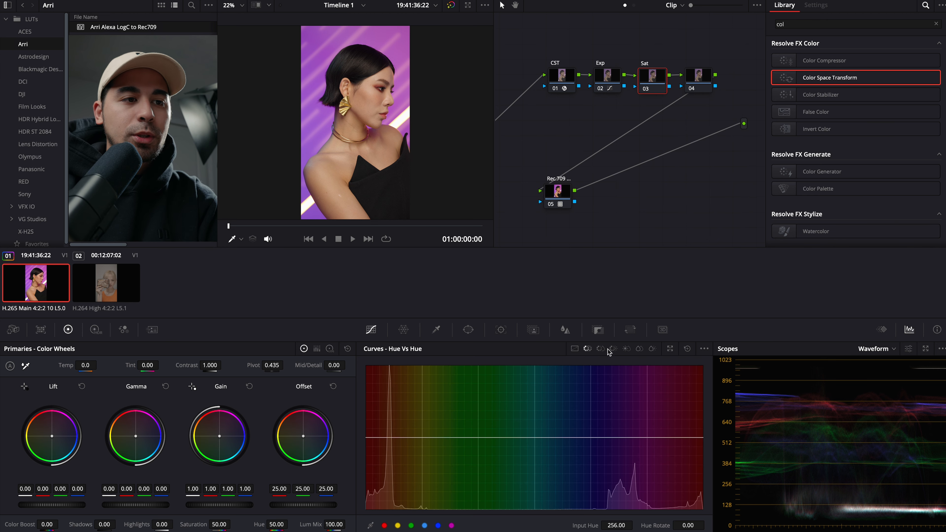
pyautogui.click(601, 349)
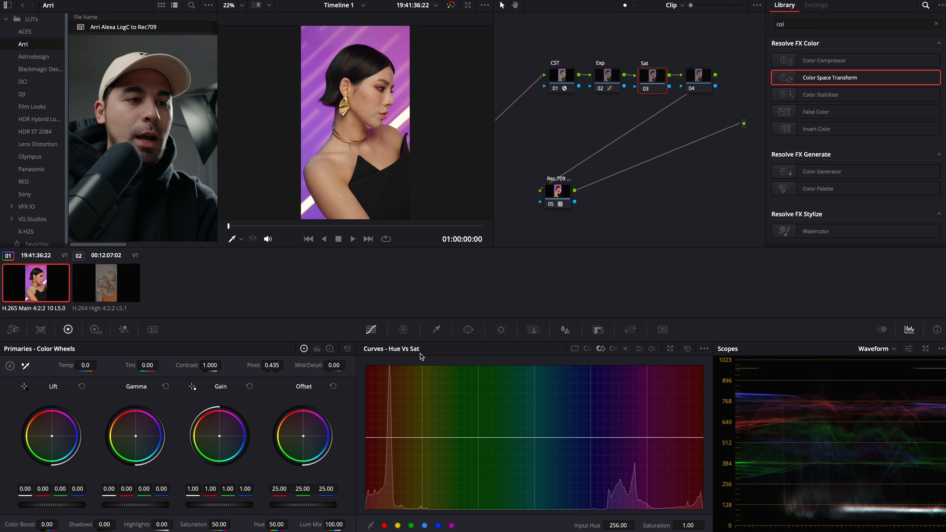
pyautogui.moveTo(217, 525); pyautogui.dragTo(258, 527)
pyautogui.press('space')
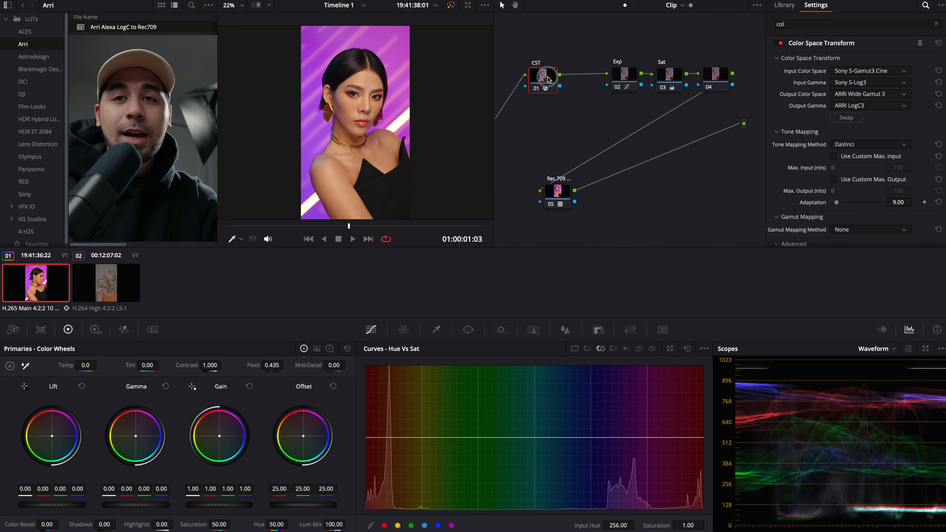
# Step: Add a serial node after CST and position it between the CST and Exp nodes
pyautogui.moveTo(547, 77); pyautogui.dragTo(546, 76)
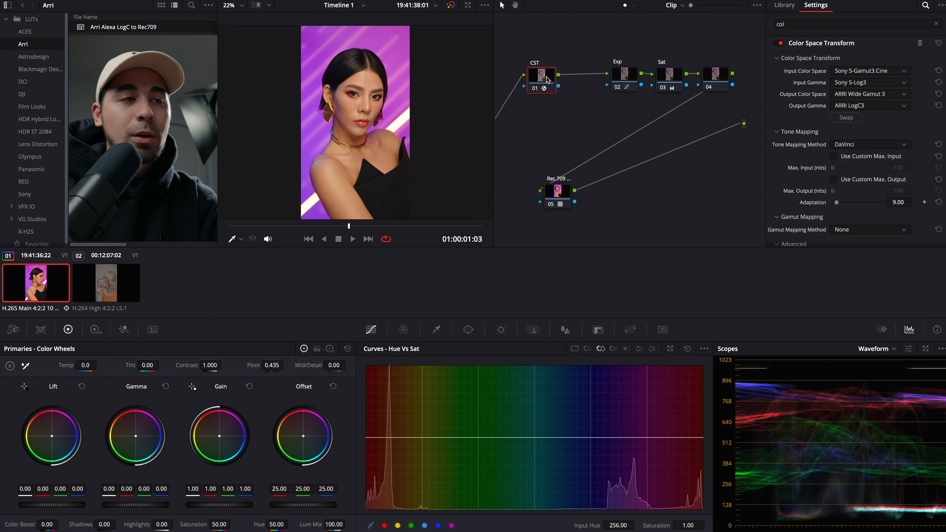
pyautogui.hotkey('alt', 's')
pyautogui.moveTo(584, 103); pyautogui.dragTo(583, 72)
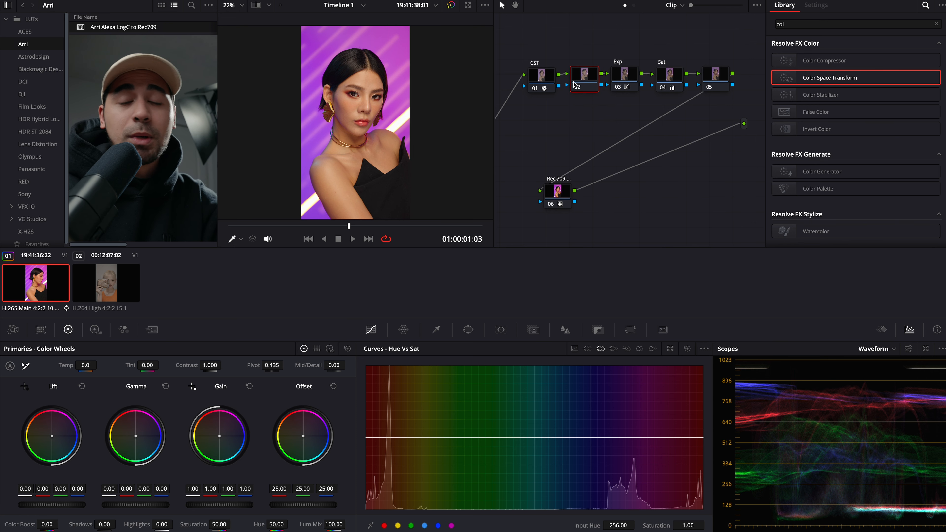
pyautogui.moveTo(583, 78); pyautogui.dragTo(585, 78)
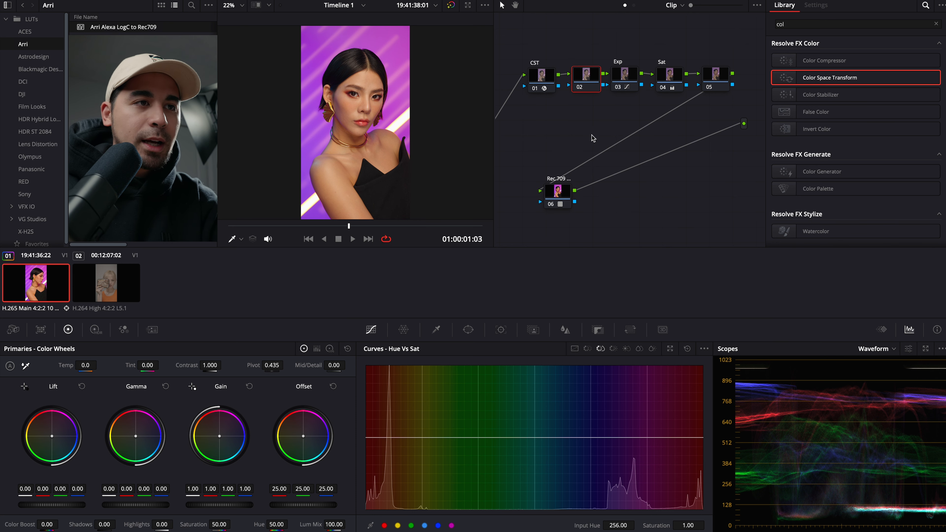
pyautogui.moveTo(583, 74); pyautogui.dragTo(579, 56)
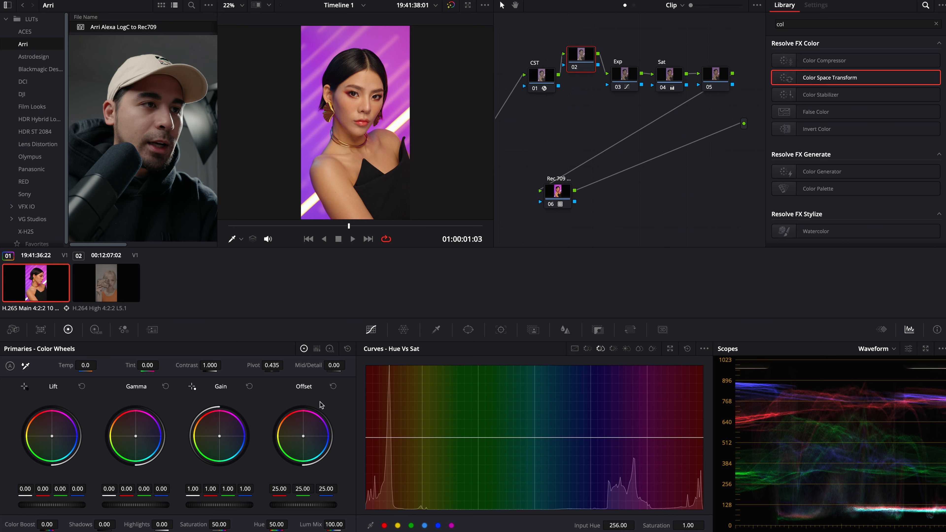
# Step: Switch the primaries to Log wheels and set the red shadow value of node 02 to -0.05
pyautogui.click(331, 351)
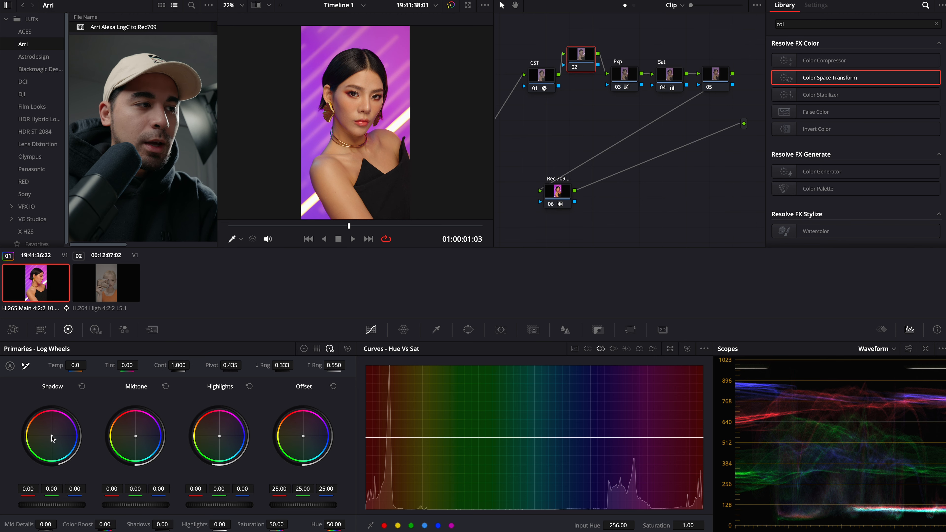
pyautogui.moveTo(53, 438); pyautogui.dragTo(71, 434)
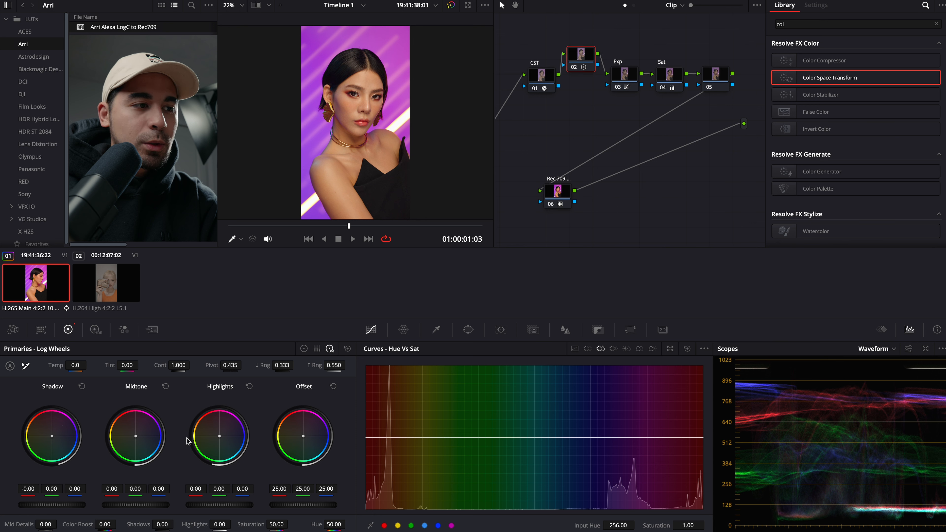
pyautogui.moveTo(30, 490)
pyautogui.mouseDown()
pyautogui.moveTo(8, 490)
pyautogui.moveTo(18, 491)
pyautogui.mouseUp()
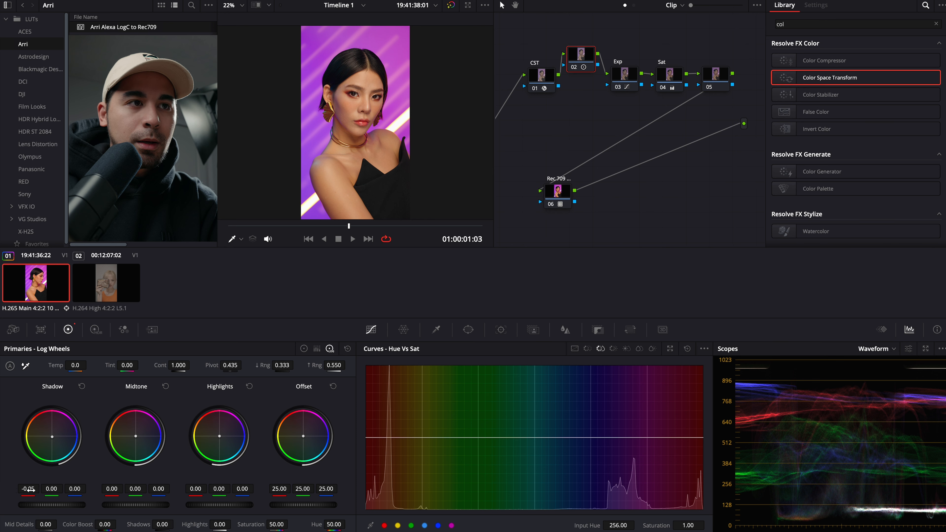
# Step: Realign node 02 in the row between CST and Exp, and toggle it to compare the shadows on the enlarged image
pyautogui.scroll(3, 428, 212)
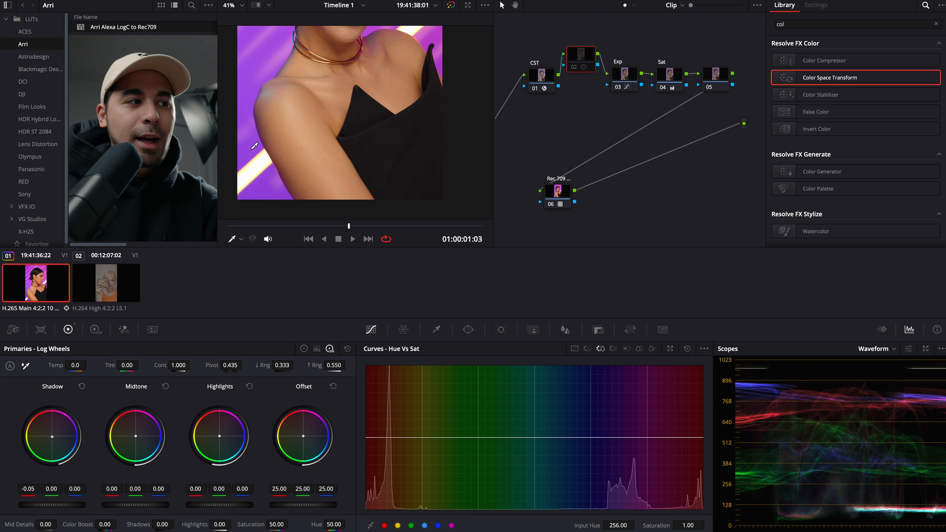
pyautogui.moveTo(586, 57); pyautogui.dragTo(592, 77)
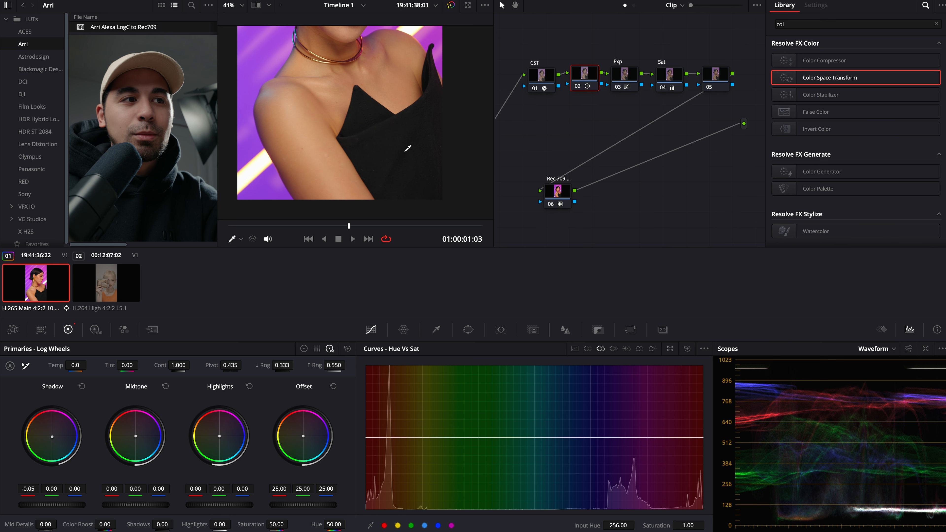
pyautogui.hotkey('ctrl', 'd')
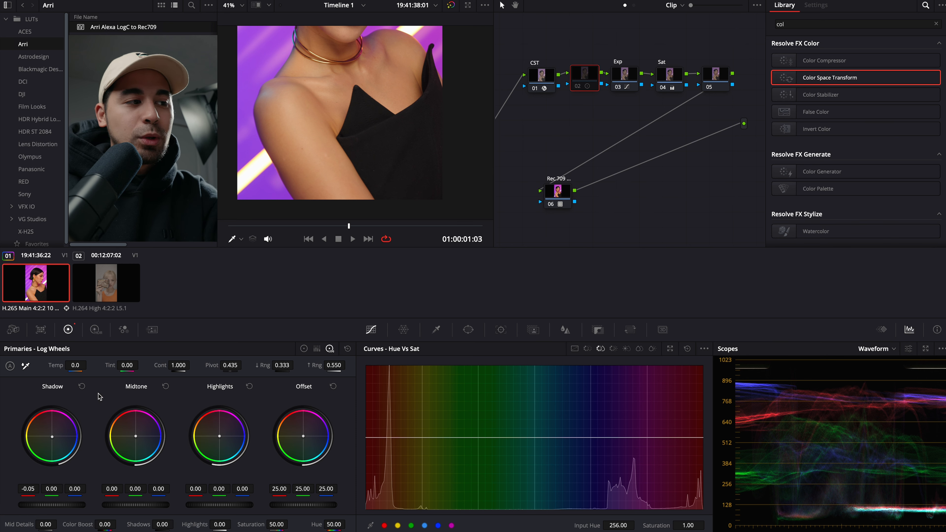
pyautogui.press('super+d')
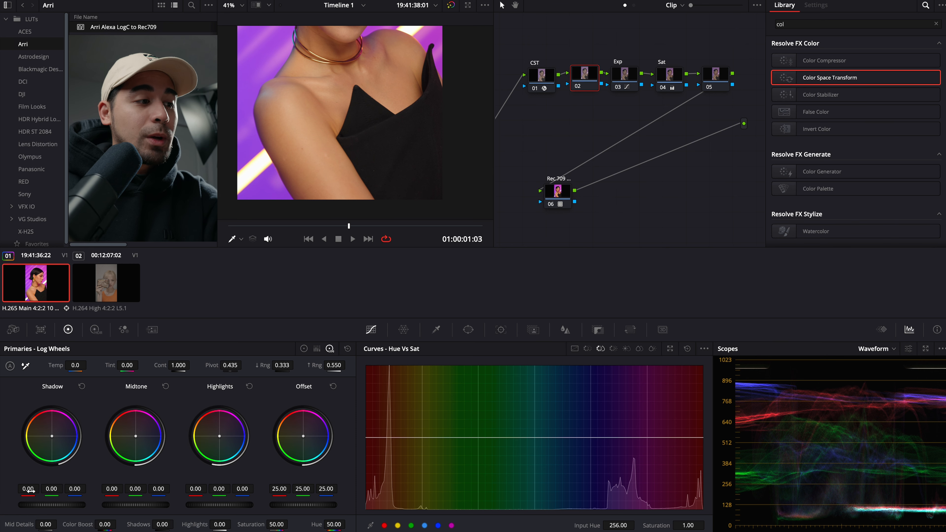
# Step: Set node 02's red shadow value to -0.05 and compare the face with the node off and on
pyautogui.moveTo(30, 491); pyautogui.dragTo(19, 493)
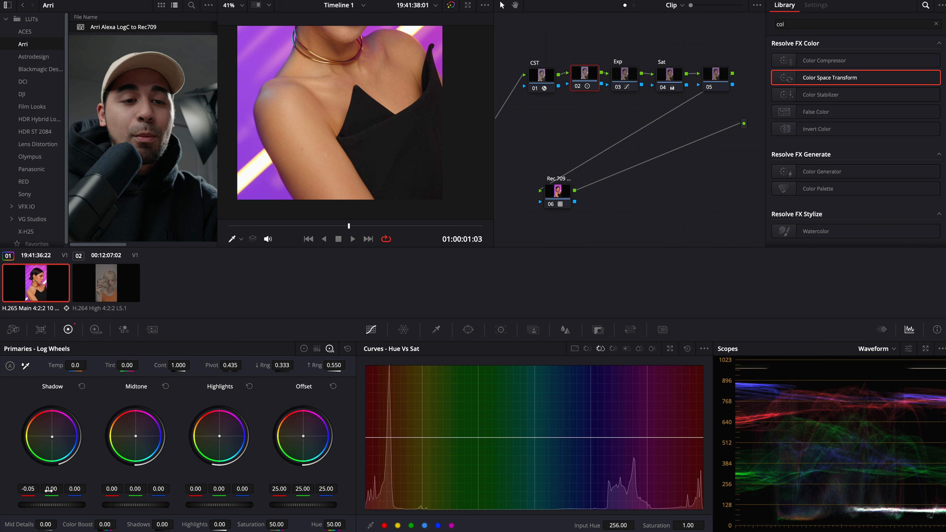
pyautogui.moveTo(391, 93); pyautogui.dragTo(394, 163)
pyautogui.hotkey('ctrl', 'd')
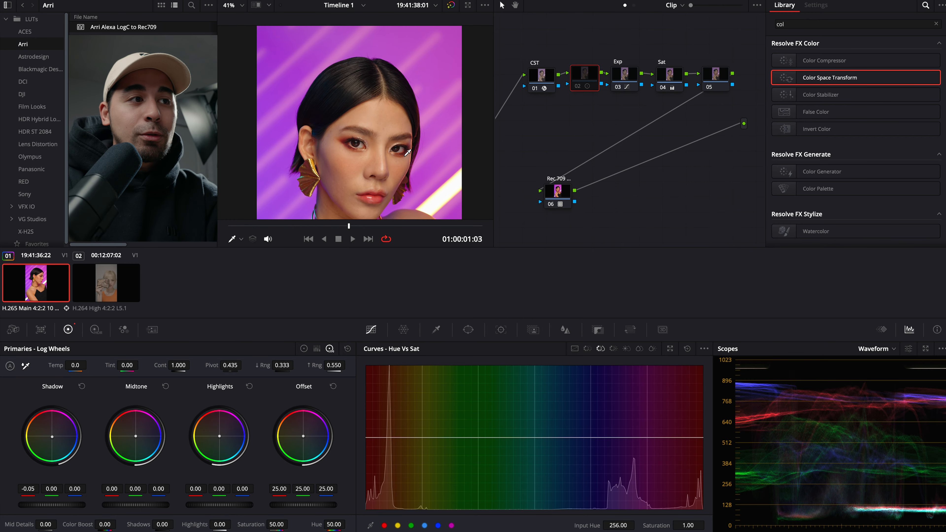
pyautogui.hotkey('ctrl', 'd')
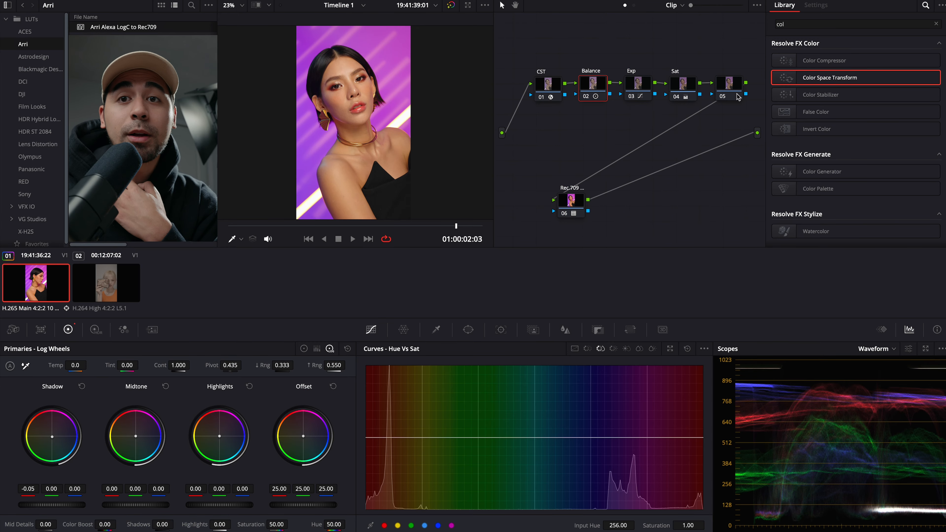
# Step: Label node 05 as "Skin"
pyautogui.rightClick(735, 86)
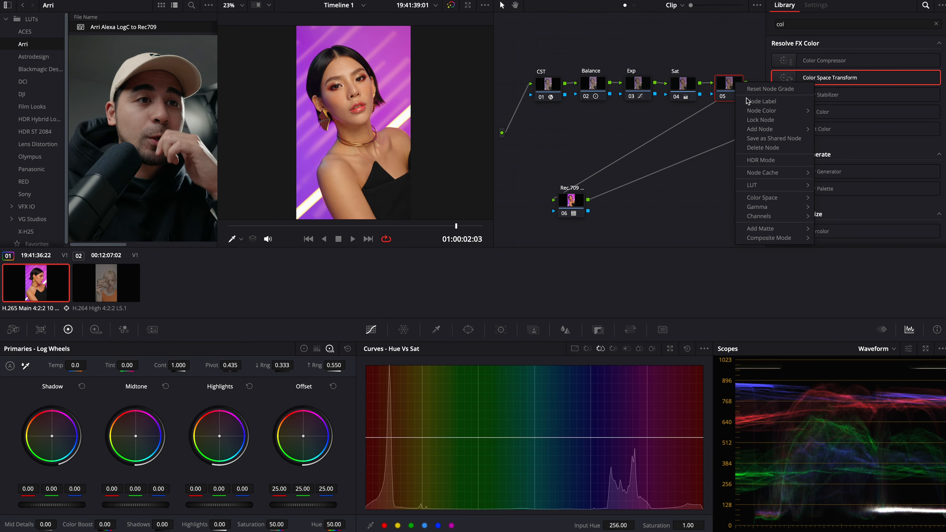
pyautogui.click(759, 104)
pyautogui.write('Skin')
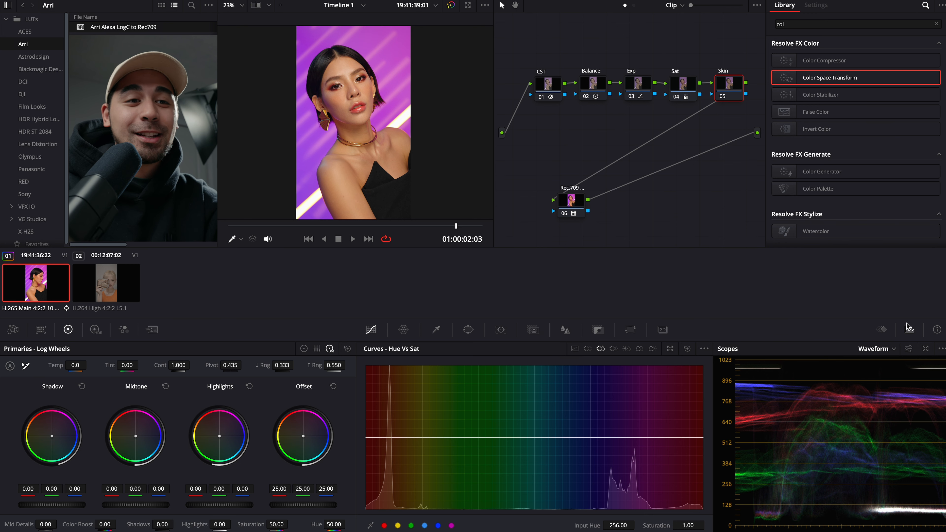
# Step: Switch the scope to Vectorscope, brighten its trace and turn off the 2x zoom and skin tone indicator
pyautogui.click(891, 350)
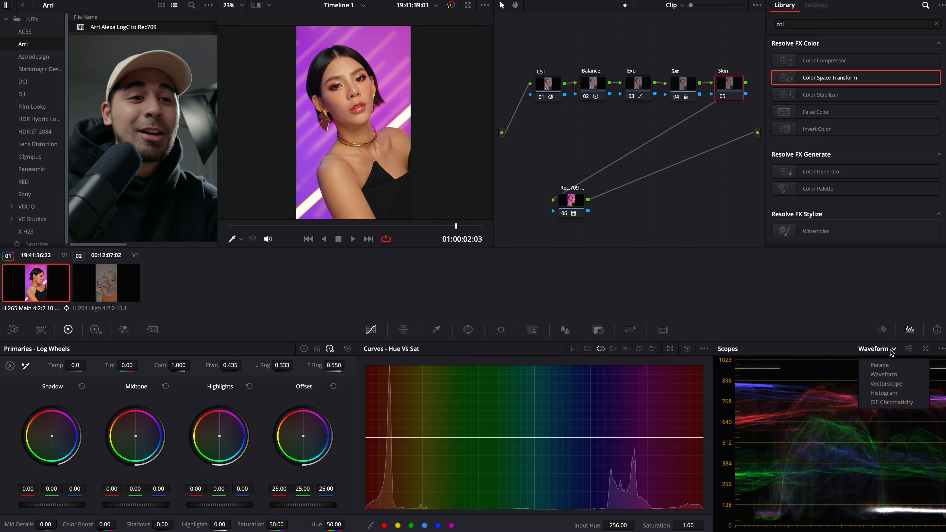
pyautogui.click(896, 385)
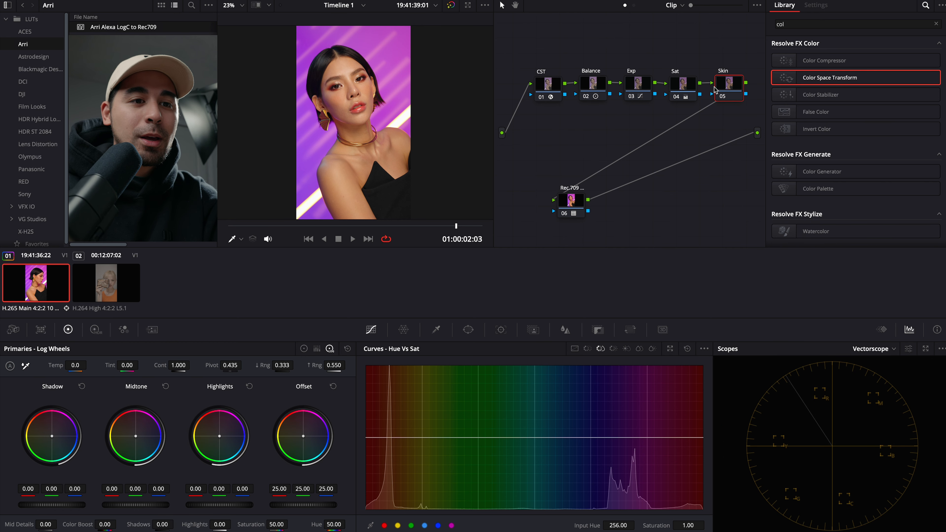
pyautogui.click(908, 350)
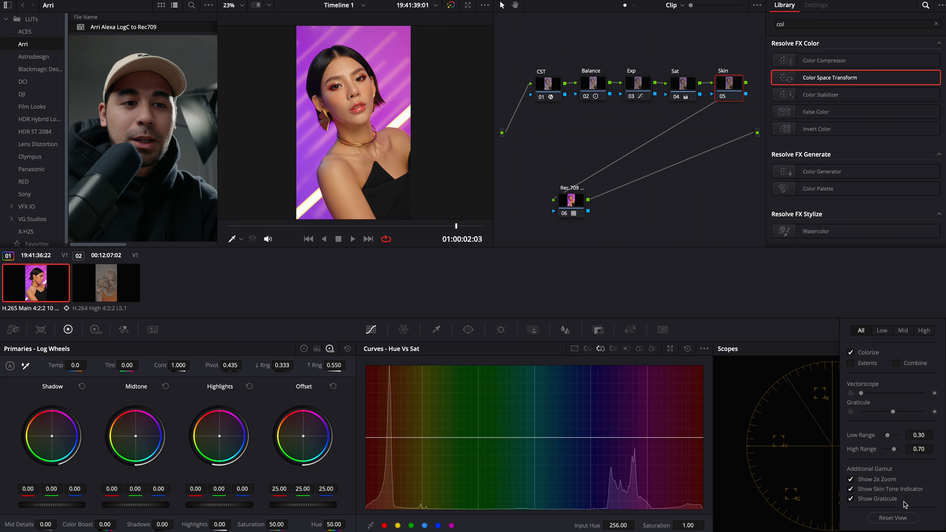
pyautogui.click(796, 414)
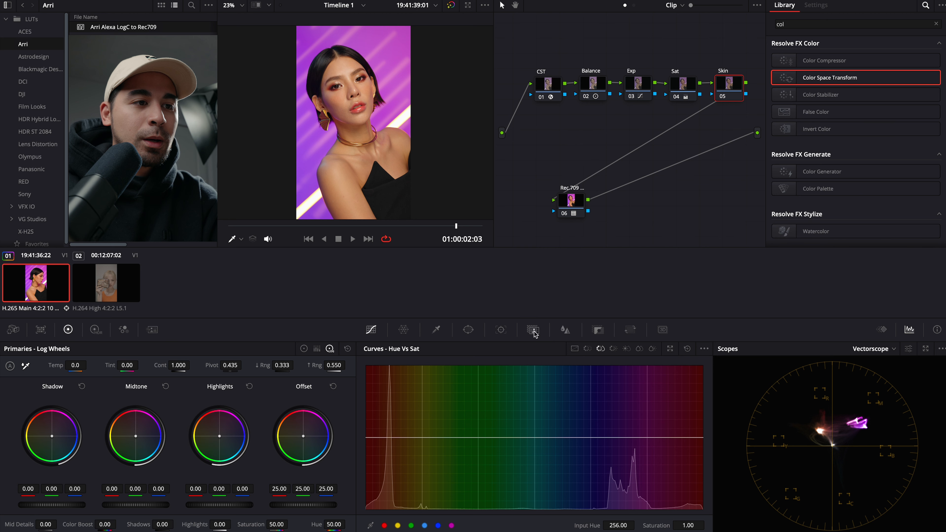
# Step: Sample the forehead skin with the HSL qualifier on the Skin node and display the selection in Highlight view
pyautogui.click(437, 331)
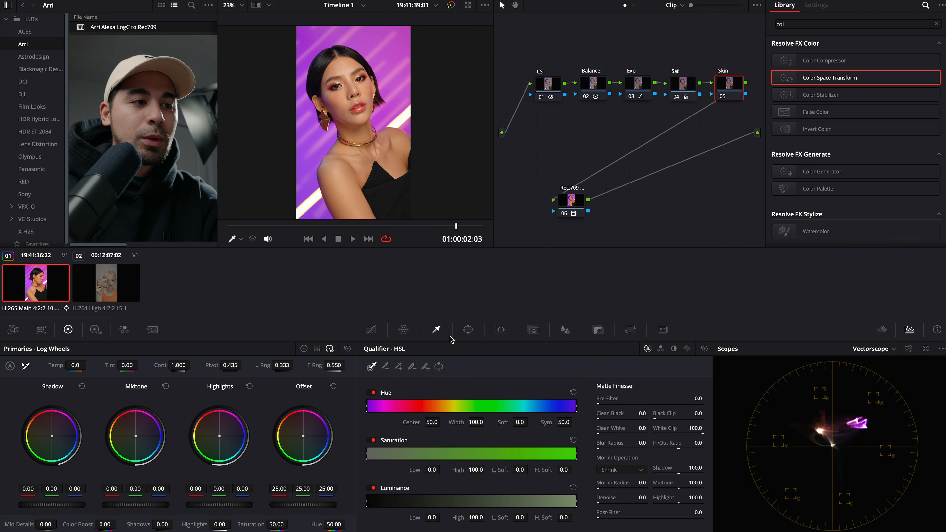
pyautogui.click(341, 64)
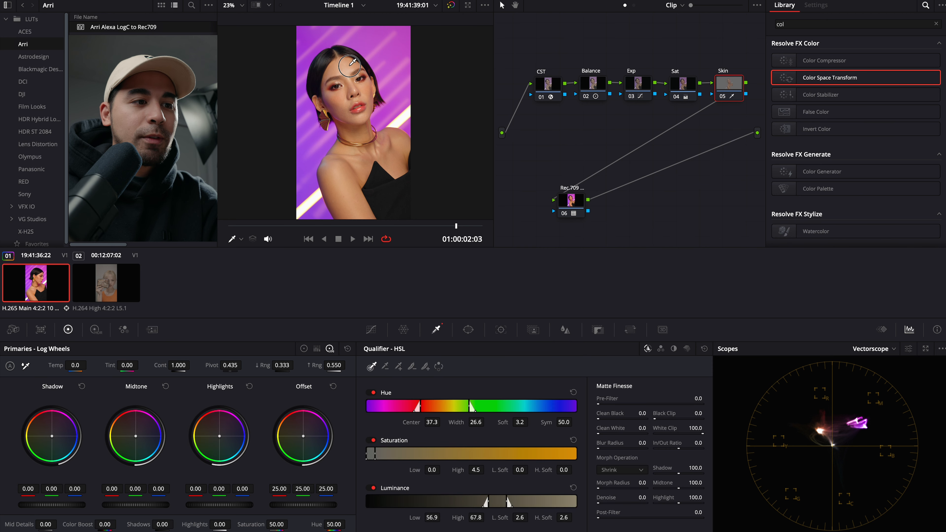
pyautogui.click(269, 5)
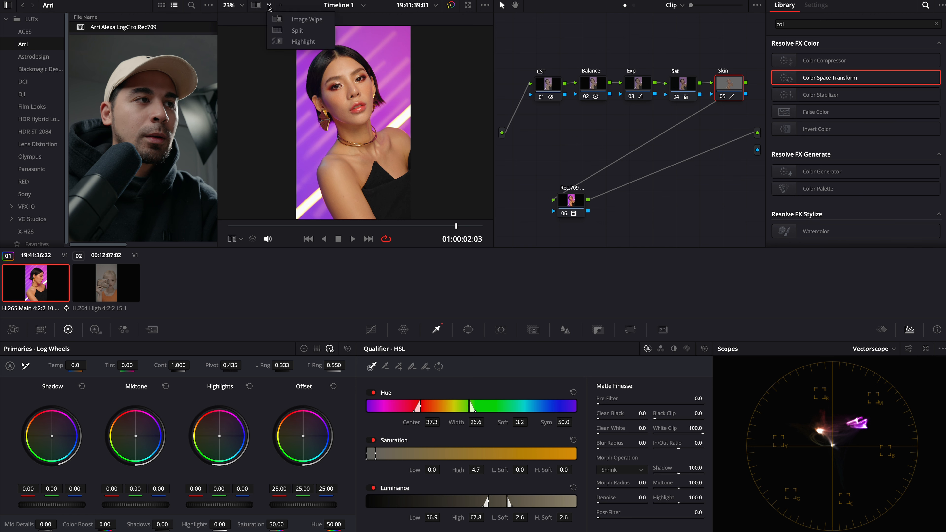
pyautogui.click(294, 41)
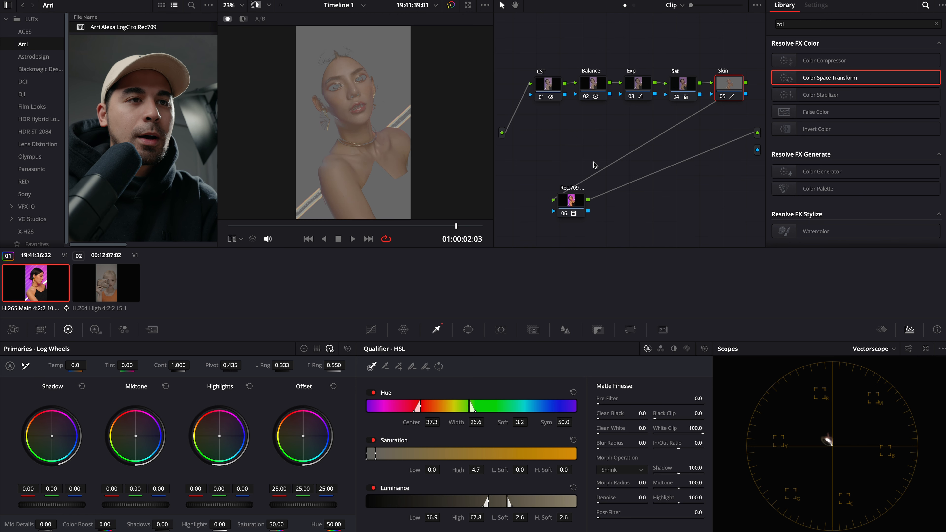
# Step: Turn on the skin tone indicator and 2x zoom in the vectorscope
pyautogui.click(894, 349)
pyautogui.click(894, 351)
pyautogui.click(909, 348)
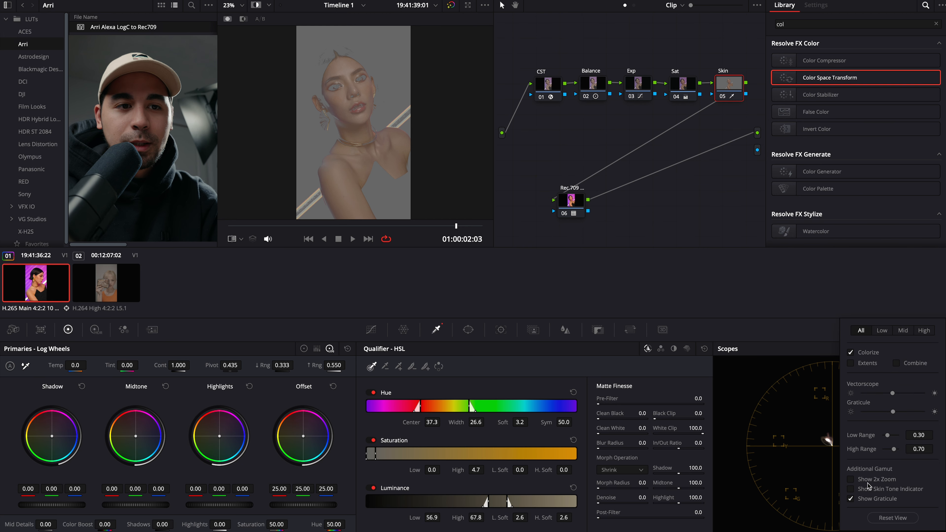
pyautogui.click(874, 489)
pyautogui.click(796, 445)
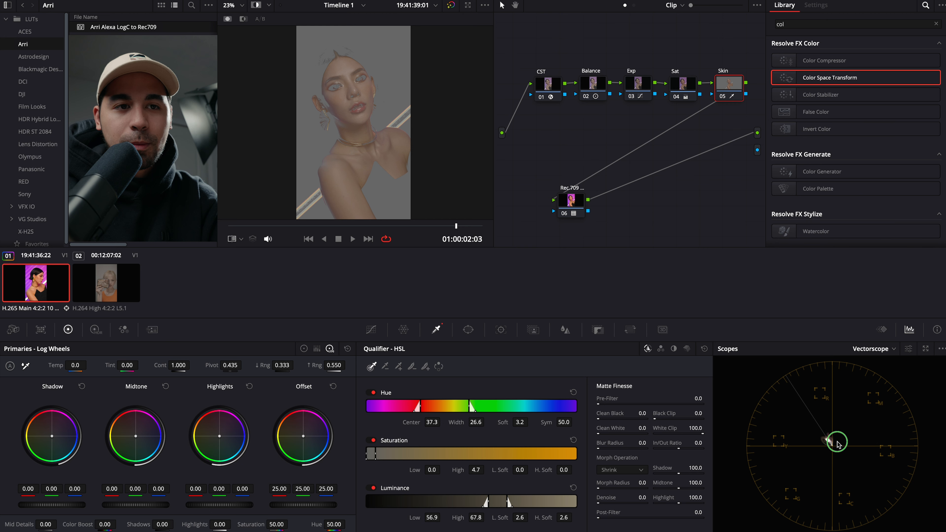
pyautogui.click(893, 349)
pyautogui.click(910, 348)
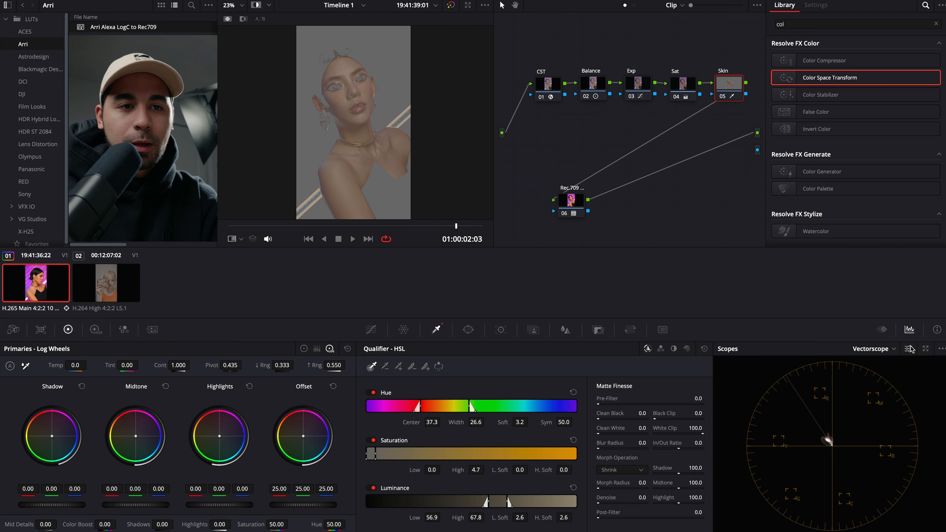
pyautogui.click(850, 479)
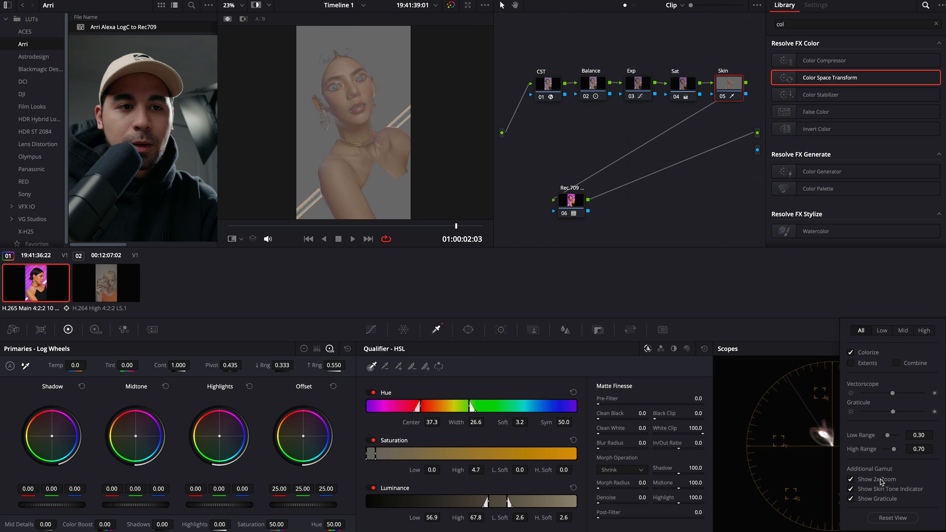
pyautogui.click(807, 422)
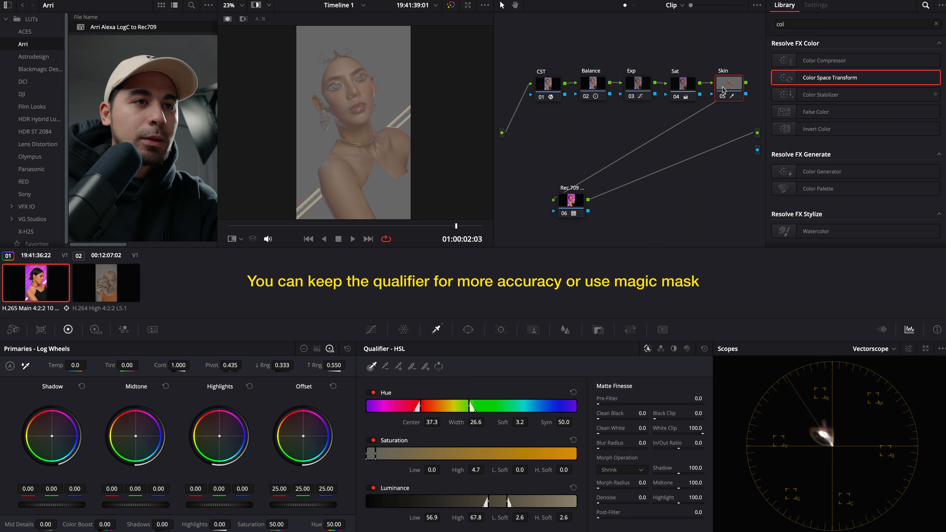
# Step: Reset the Skin node's grade to remove the qualifier and turn off the Highlight view
pyautogui.rightClick(730, 88)
pyautogui.click(760, 92)
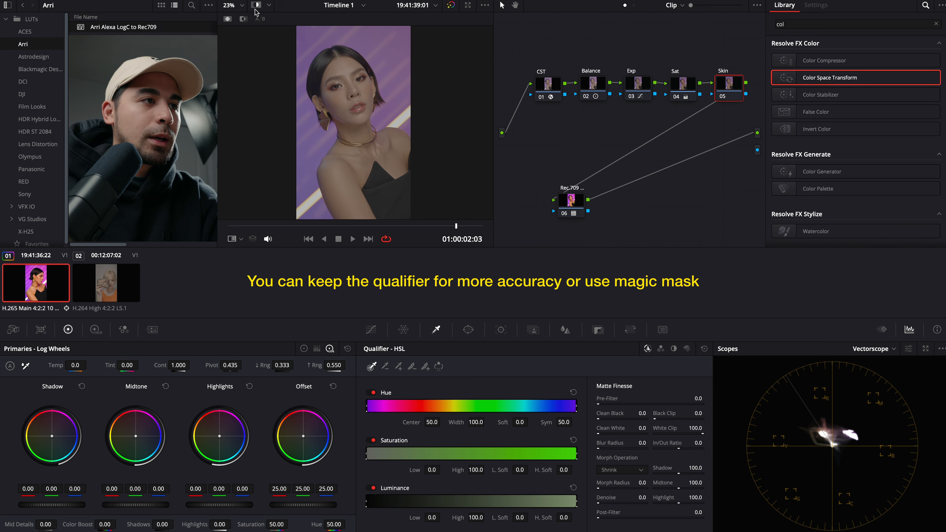
pyautogui.click(257, 6)
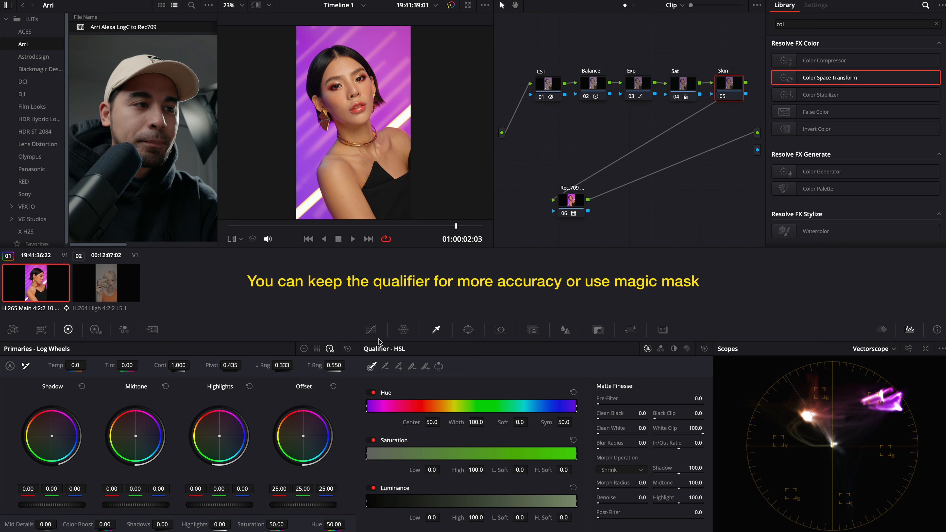
# Step: Lower the saturation of the skin hue, at about 280, to about 0.94 on the Hue Vs Sat curve of the Skin node
pyautogui.click(372, 330)
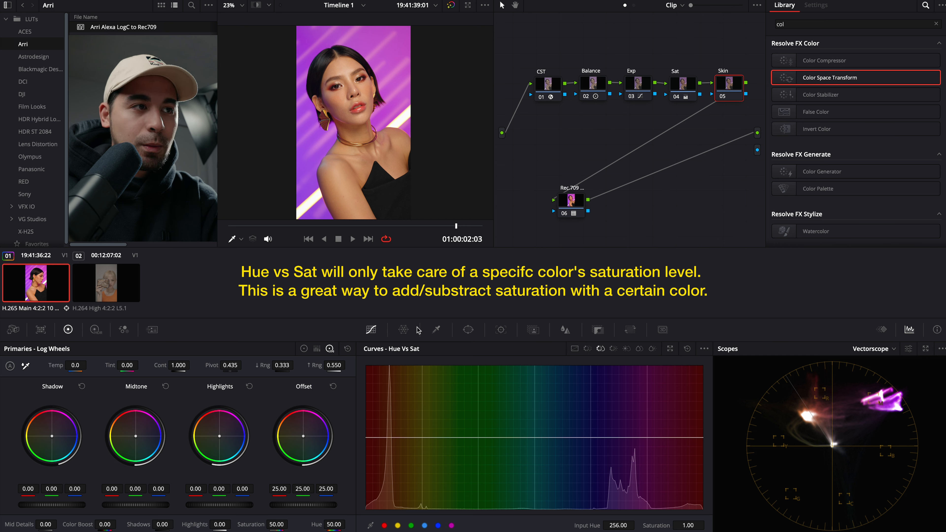
pyautogui.click(388, 437)
pyautogui.moveTo(388, 437); pyautogui.dragTo(389, 444)
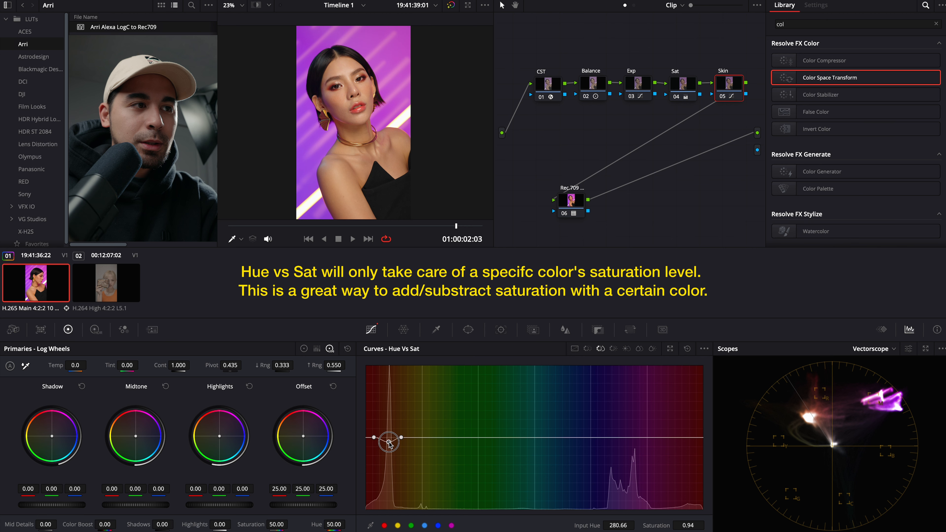
# Step: Raise the skin hue to a lum gain of about 1.29 on the Hue Vs Lum curve, widening the range with its side points
pyautogui.click(614, 348)
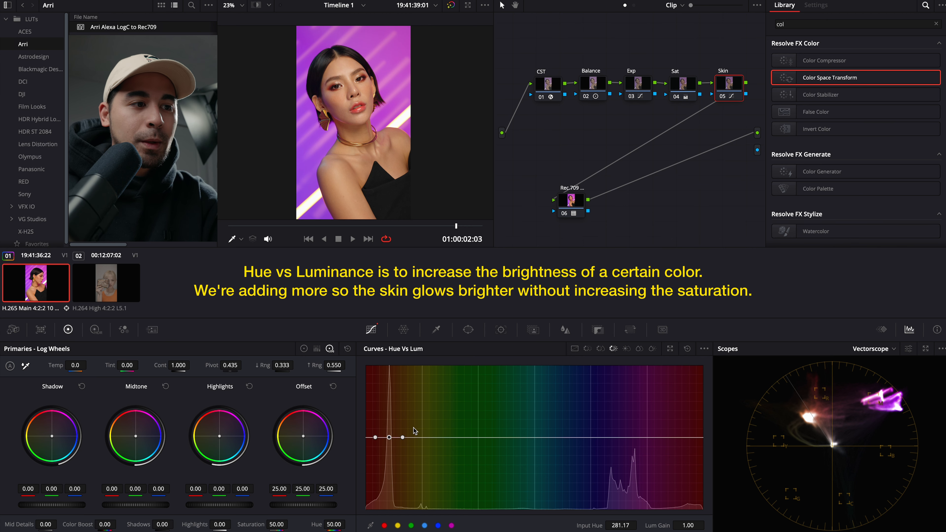
pyautogui.moveTo(388, 437); pyautogui.dragTo(411, 439)
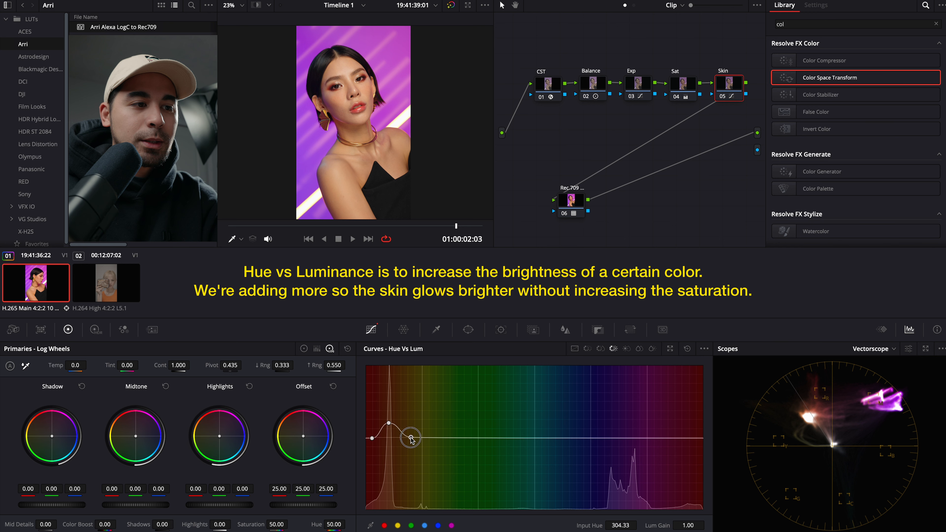
pyautogui.click(372, 439)
pyautogui.click(389, 424)
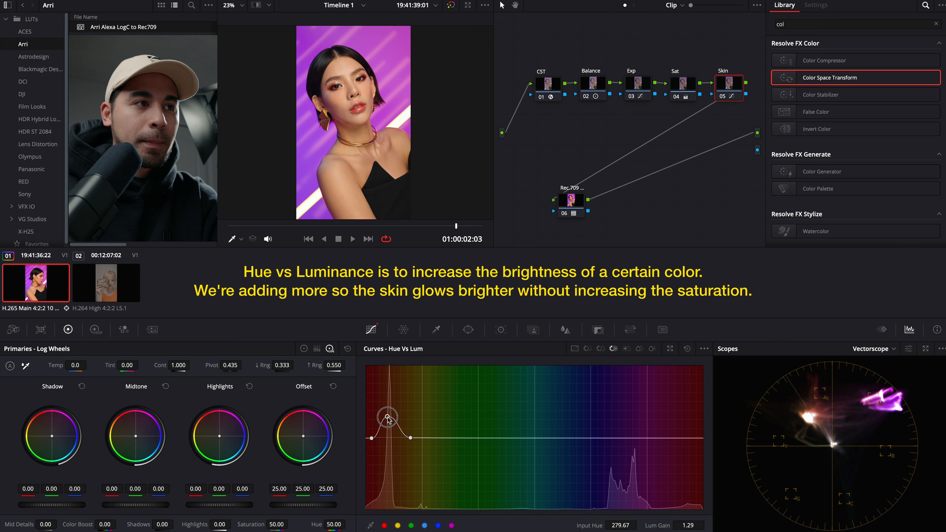
# Step: Set the skin hue's saturation to about 0.97, and rotate the skin hue sampled from the face by about 2.88 on the Hue Vs Hue curve
pyautogui.click(600, 349)
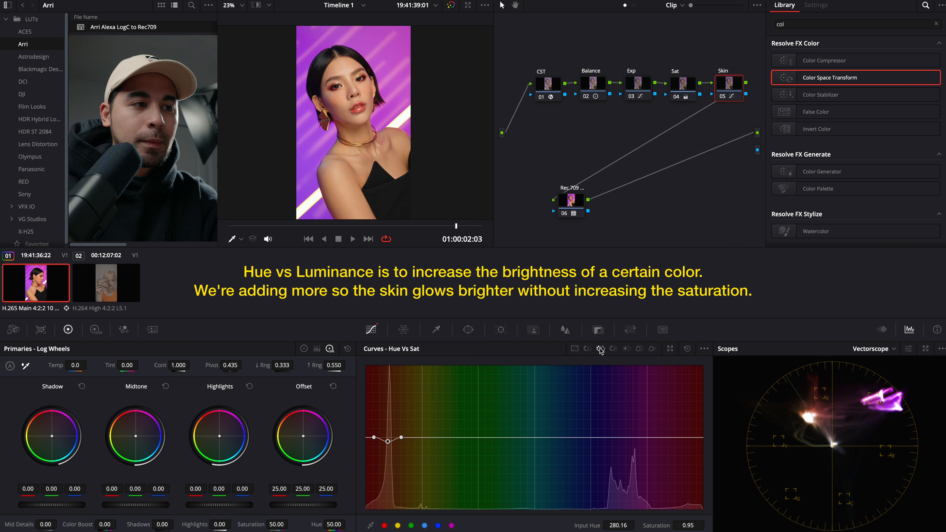
pyautogui.moveTo(386, 443); pyautogui.dragTo(392, 439)
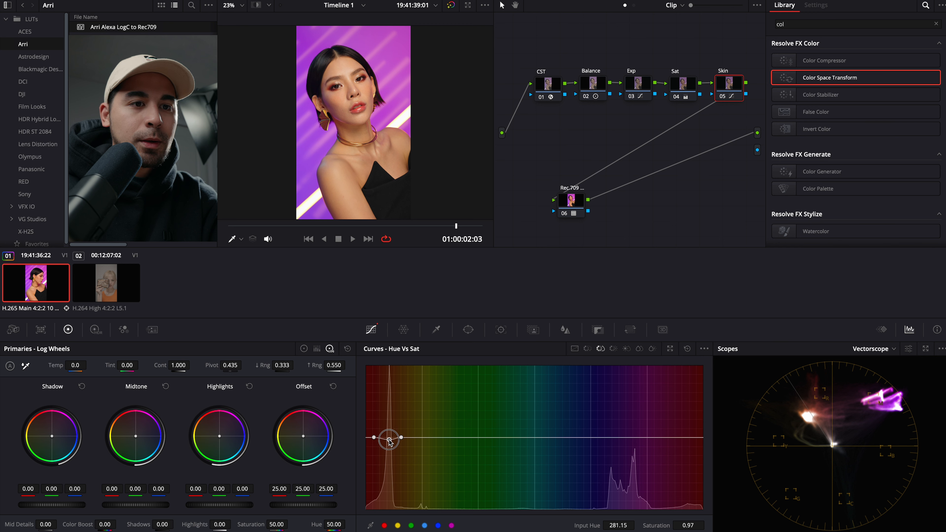
pyautogui.click(587, 348)
pyautogui.click(351, 85)
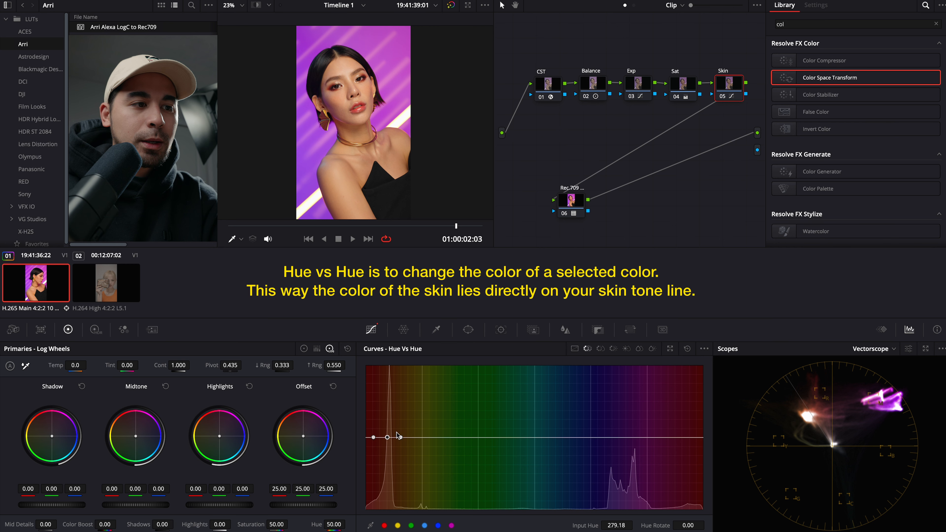
pyautogui.moveTo(388, 439); pyautogui.dragTo(389, 439)
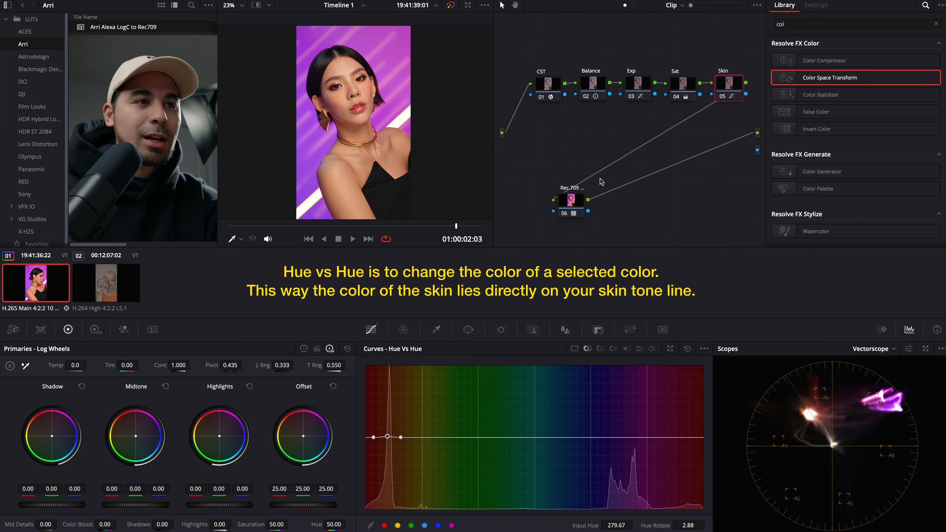
# Step: Fine-tune the skin hue to a saturation of about 0.99 and a lum gain of about 1.30
pyautogui.click(601, 348)
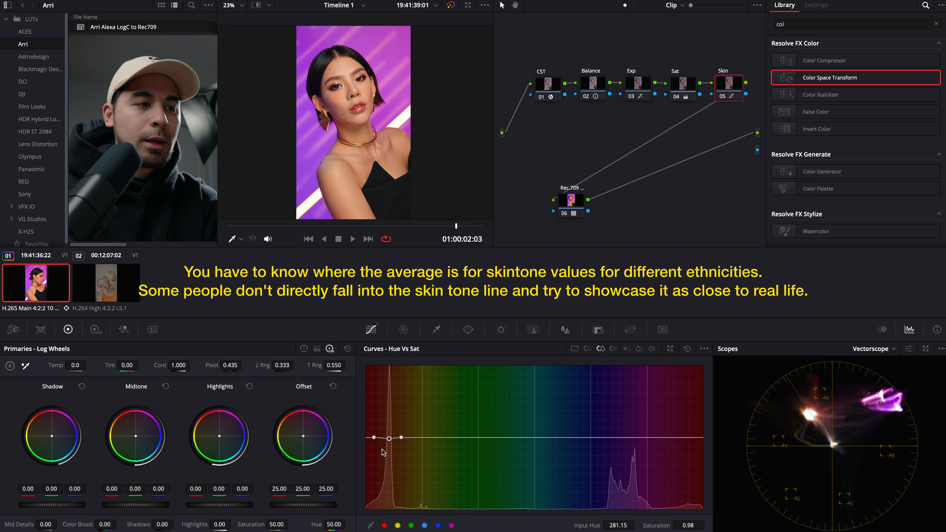
pyautogui.moveTo(390, 440); pyautogui.dragTo(390, 440)
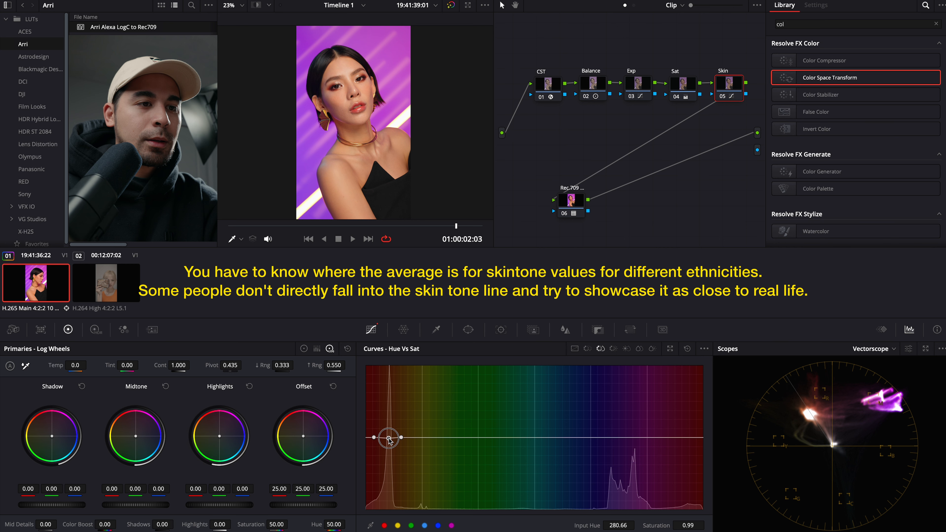
pyautogui.click(613, 348)
pyautogui.moveTo(391, 425); pyautogui.dragTo(389, 413)
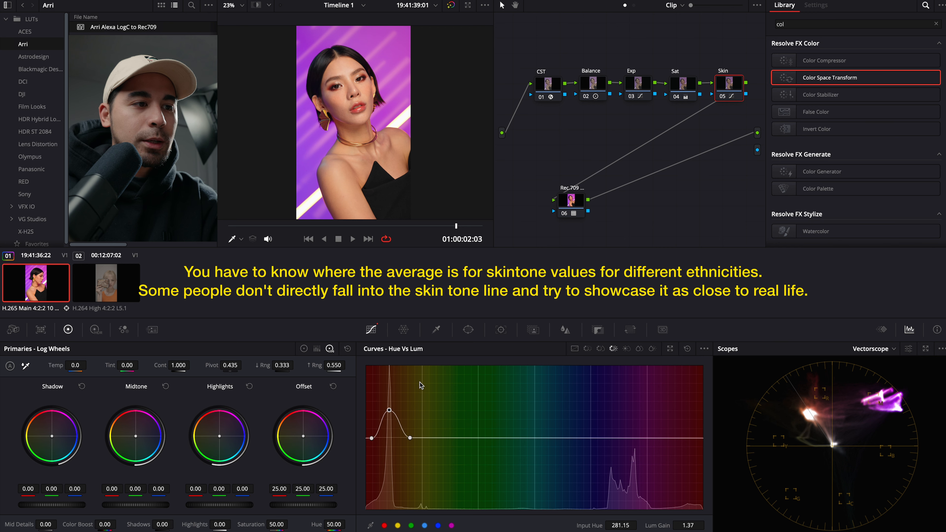
pyautogui.moveTo(390, 410); pyautogui.dragTo(388, 416)
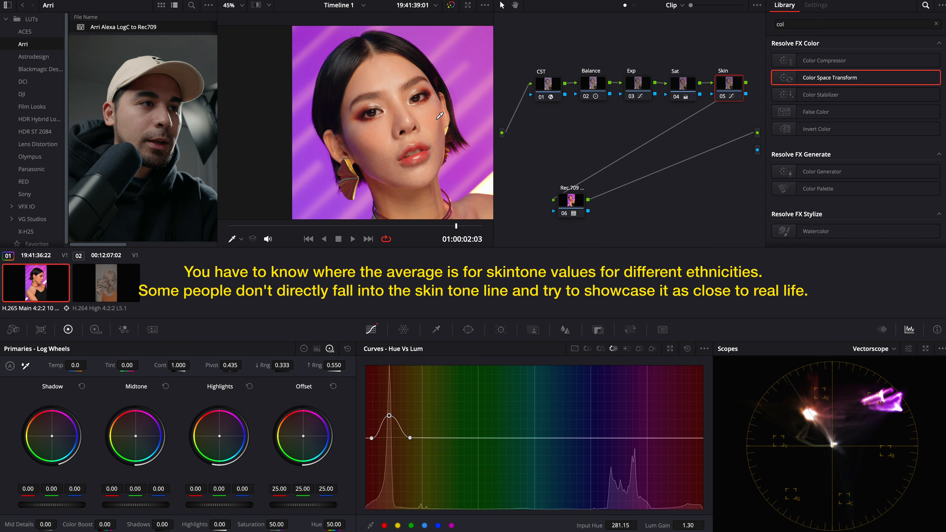
# Step: Compare the face with the Skin node off and on, and examine the enlarged eyes, lips and chin for skin detail
pyautogui.hotkey('ctrl', 'd')
pyautogui.hotkey('ctrl', 'd')
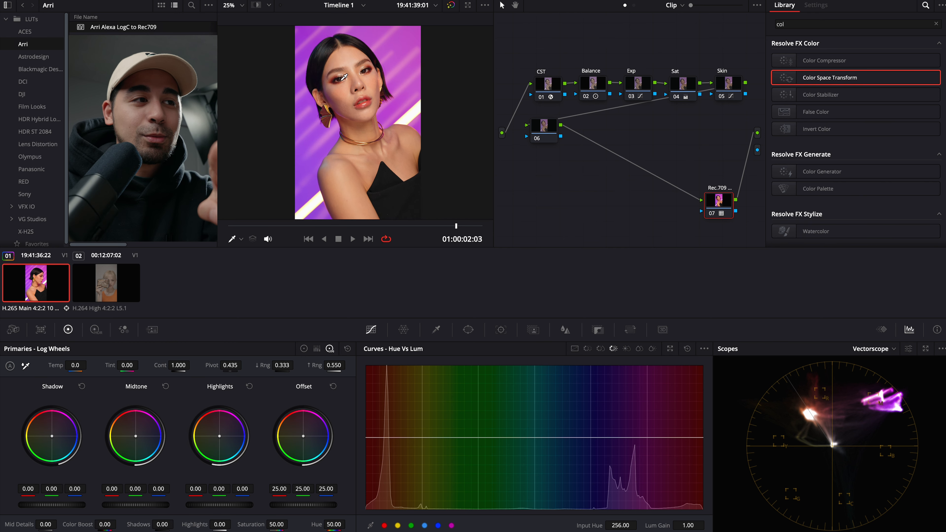
pyautogui.scroll(5, 382, 73)
pyautogui.scroll(2, 350, 84)
pyautogui.moveTo(351, 84); pyautogui.dragTo(379, 125)
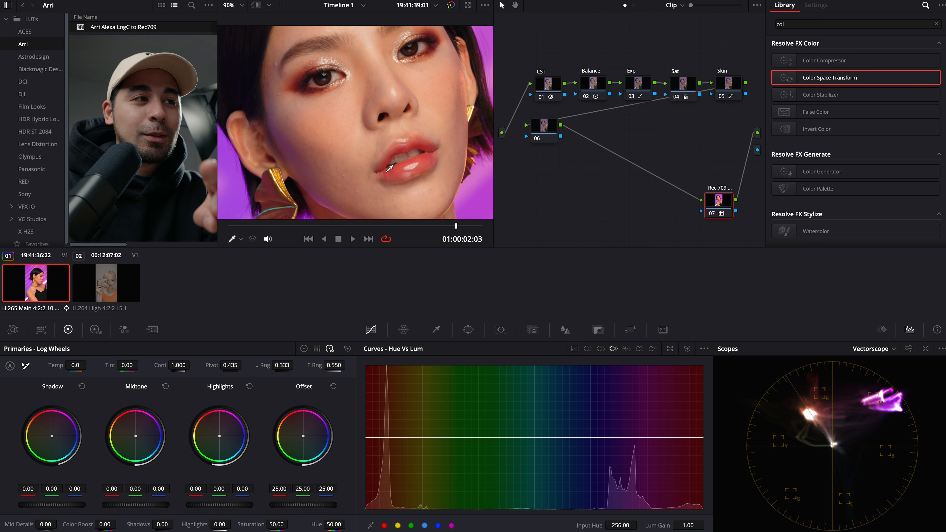
pyautogui.scroll(4, 379, 125)
pyautogui.moveTo(337, 61); pyautogui.dragTo(445, 124)
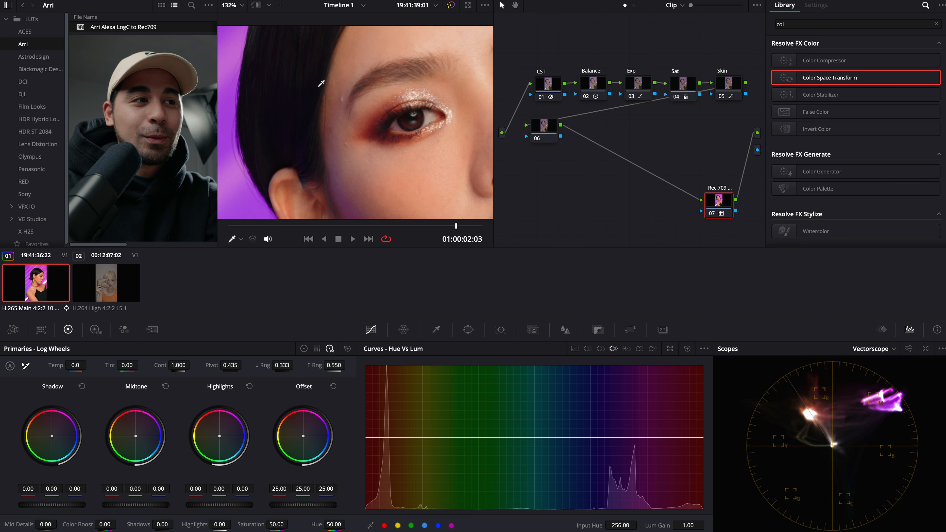
pyautogui.moveTo(332, 132); pyautogui.dragTo(261, 52)
pyautogui.moveTo(357, 183); pyautogui.dragTo(319, 125)
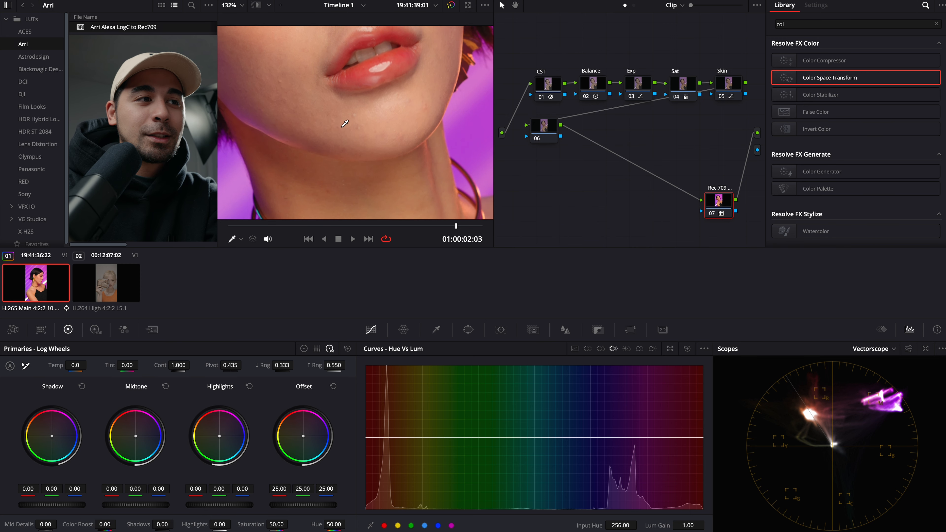
pyautogui.scroll(-1, 364, 132)
pyautogui.moveTo(400, 118); pyautogui.dragTo(393, 142)
pyautogui.scroll(-5, 396, 139)
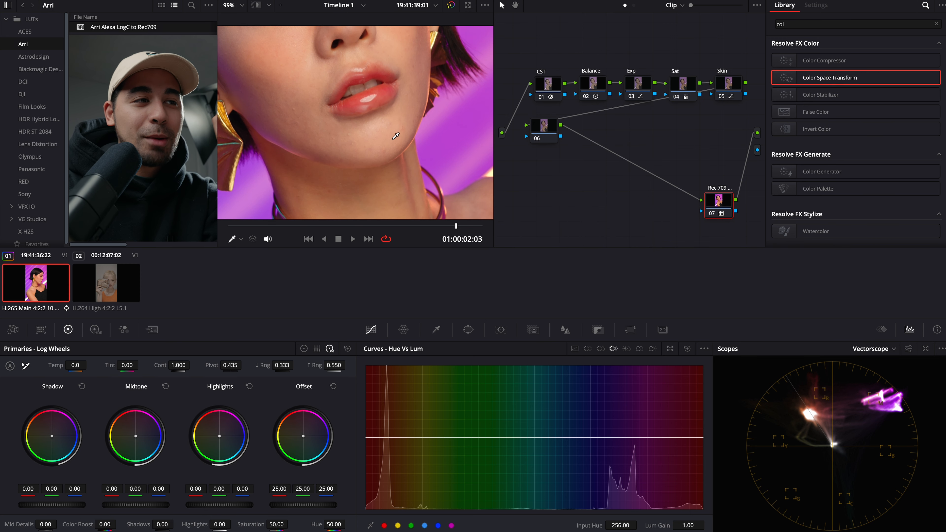
# Step: Inspect the face at 100% magnification for skin blemishes around the mouth, cheeks and eyes
pyautogui.scroll(-3, 390, 125)
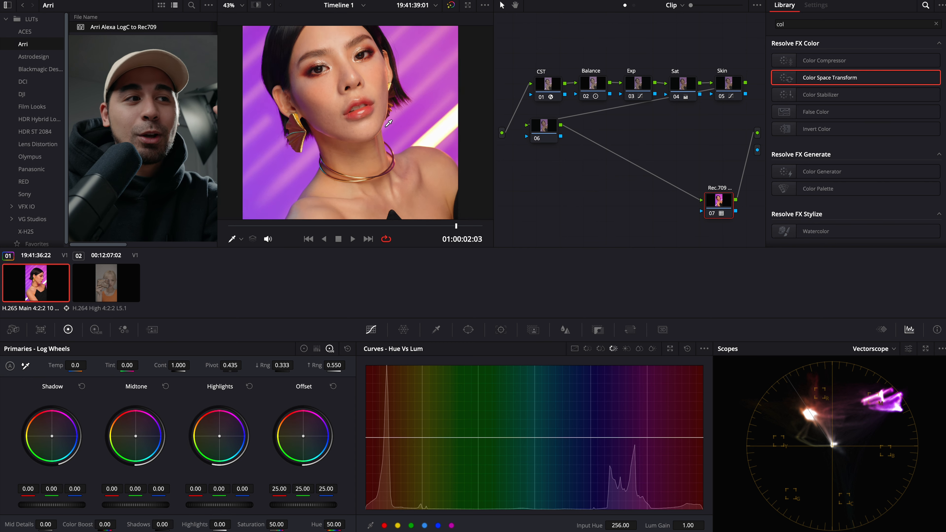
pyautogui.scroll(3, 388, 123)
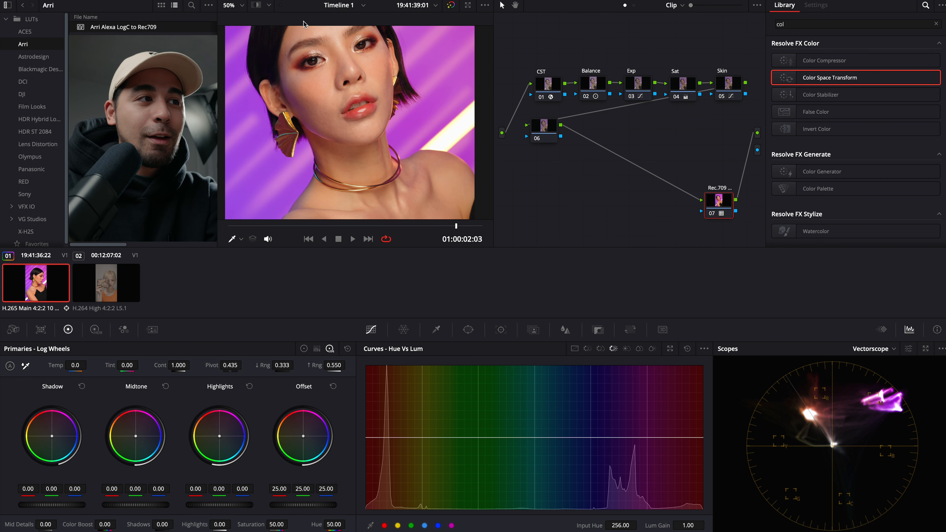
pyautogui.click(238, 5)
pyautogui.click(250, 77)
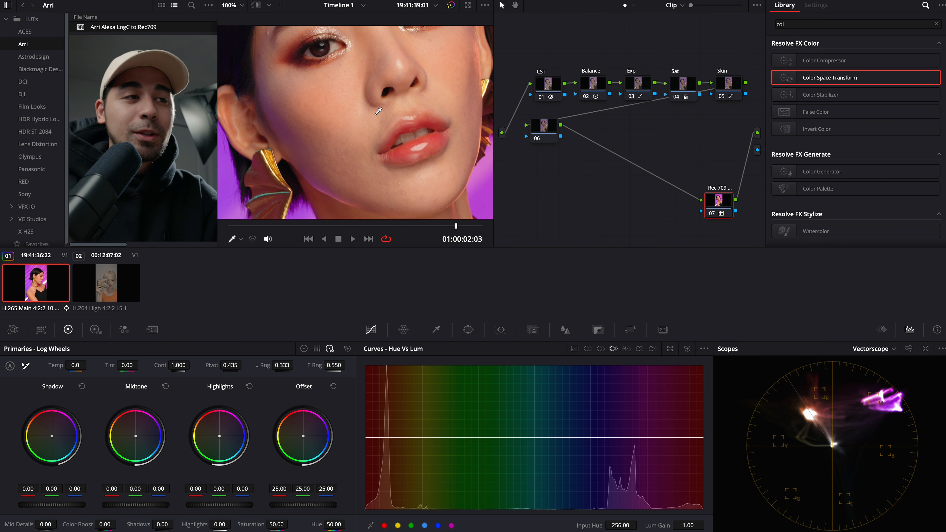
pyautogui.scroll(-5, 378, 110)
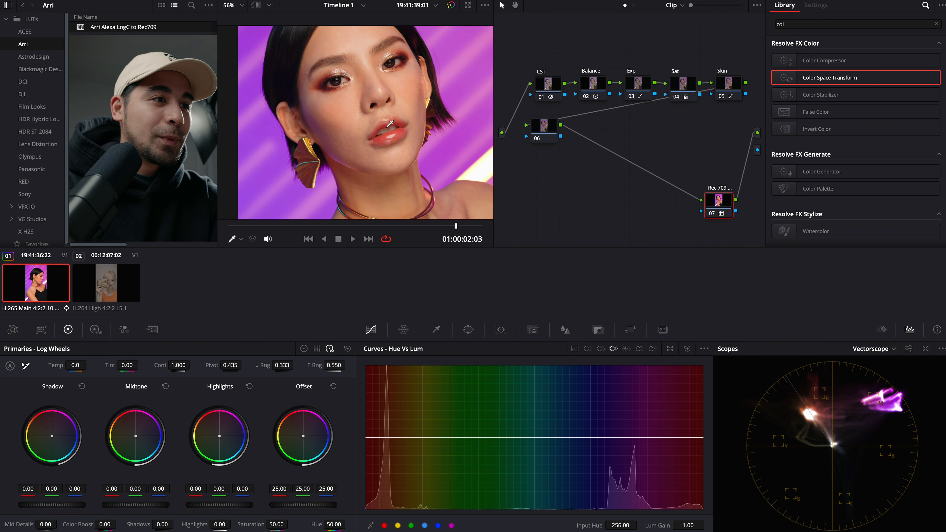
pyautogui.scroll(5, 390, 123)
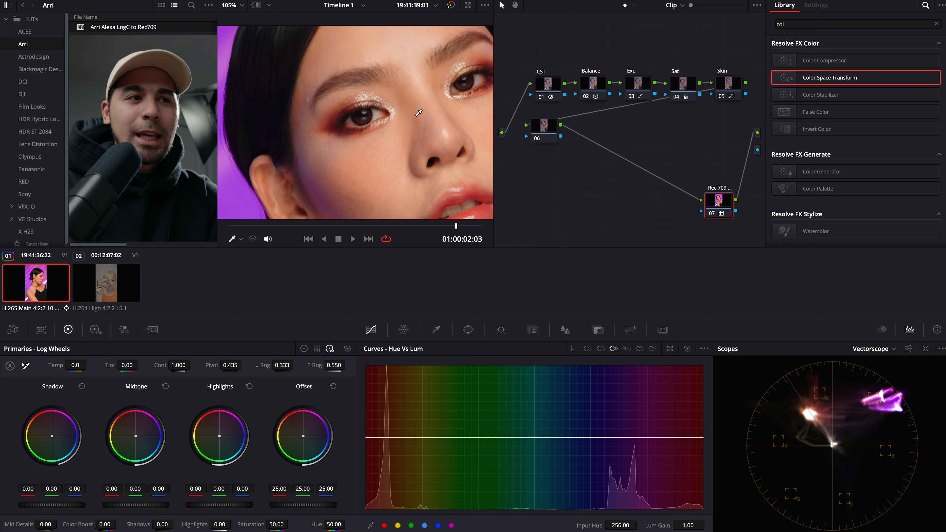
# Step: Label node 06 as Blemish
pyautogui.moveTo(540, 125)
pyautogui.mouseDown()
pyautogui.moveTo(552, 135)
pyautogui.moveTo(544, 129)
pyautogui.mouseUp()
pyautogui.rightClick(543, 129)
pyautogui.click(574, 149)
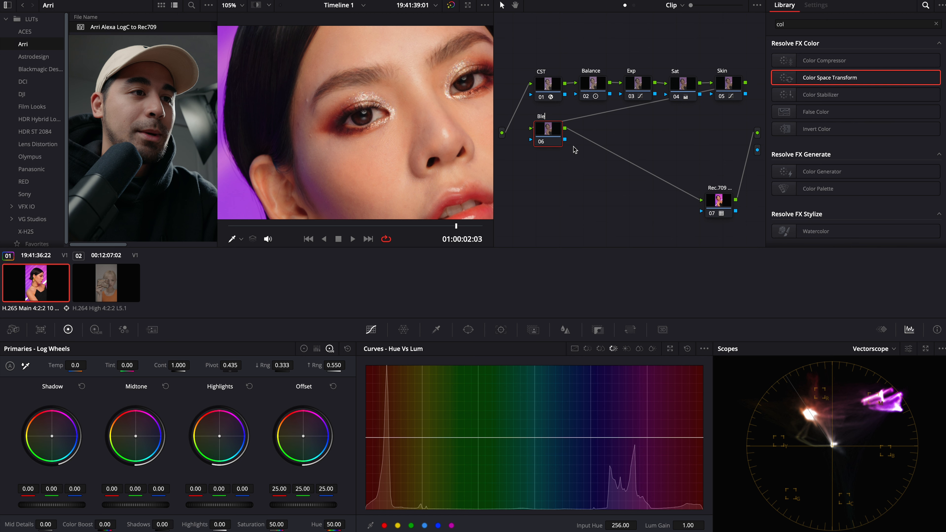
pyautogui.moveTo(551, 134); pyautogui.dragTo(549, 134)
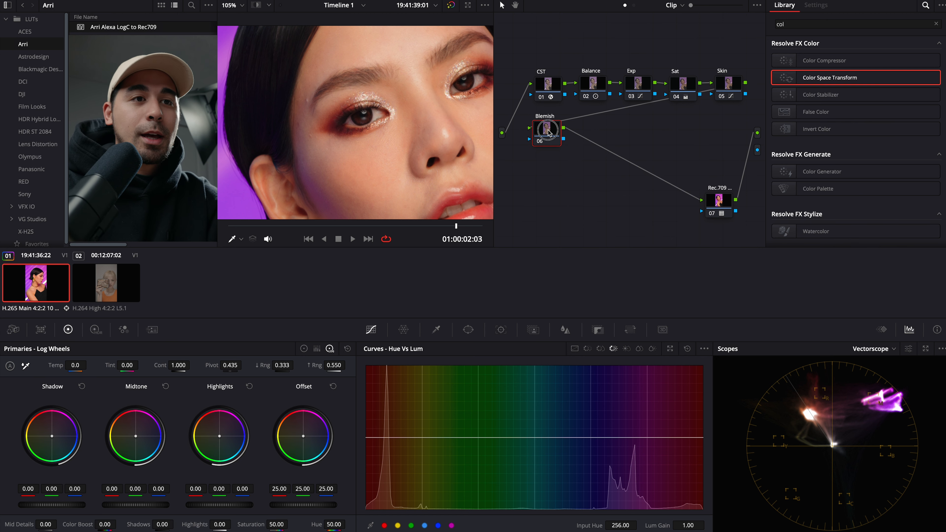
# Step: Add a circular window to the Blemish node over the temple beside the eye, with a size of about 2.60
pyautogui.click(469, 330)
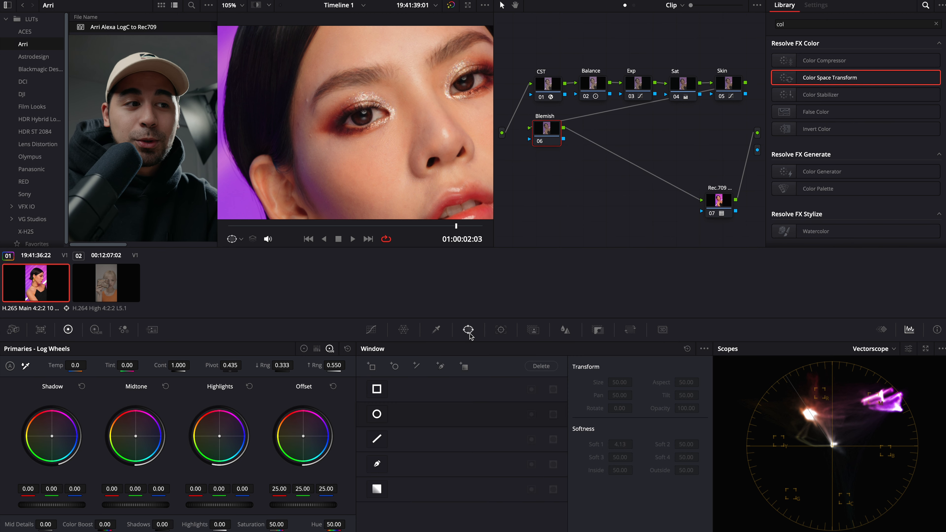
pyautogui.click(376, 414)
pyautogui.scroll(-3, 437, 215)
pyautogui.moveTo(422, 192); pyautogui.dragTo(317, 111)
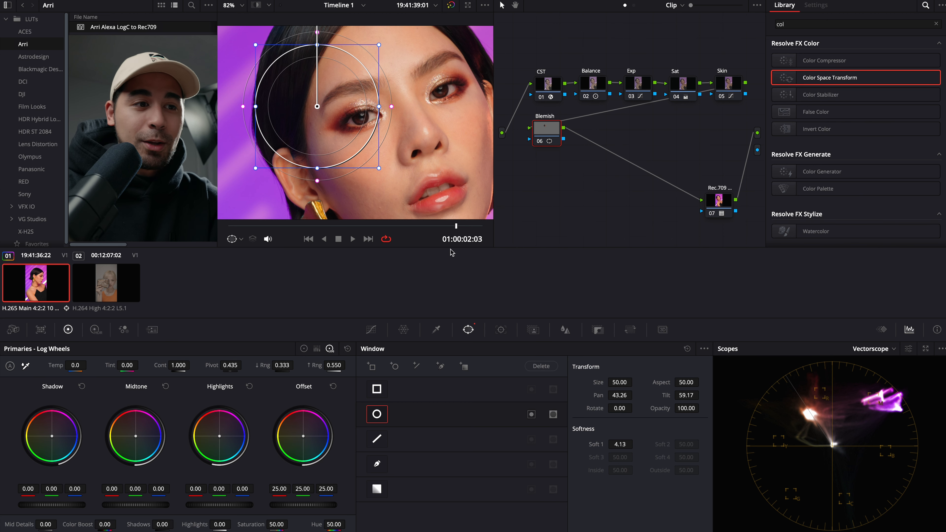
pyautogui.moveTo(620, 381)
pyautogui.mouseDown()
pyautogui.moveTo(536, 385)
pyautogui.moveTo(622, 383)
pyautogui.mouseUp()
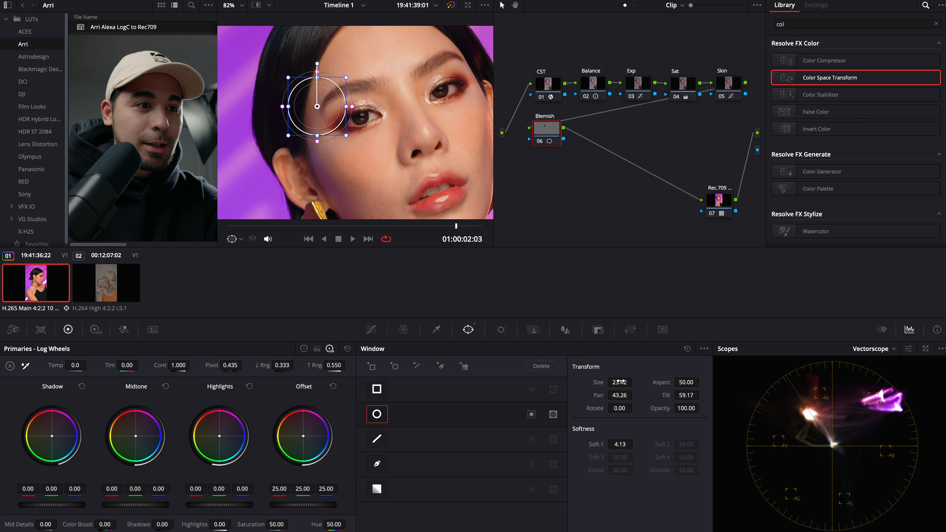
pyautogui.moveTo(757, 396); pyautogui.dragTo(138, 391)
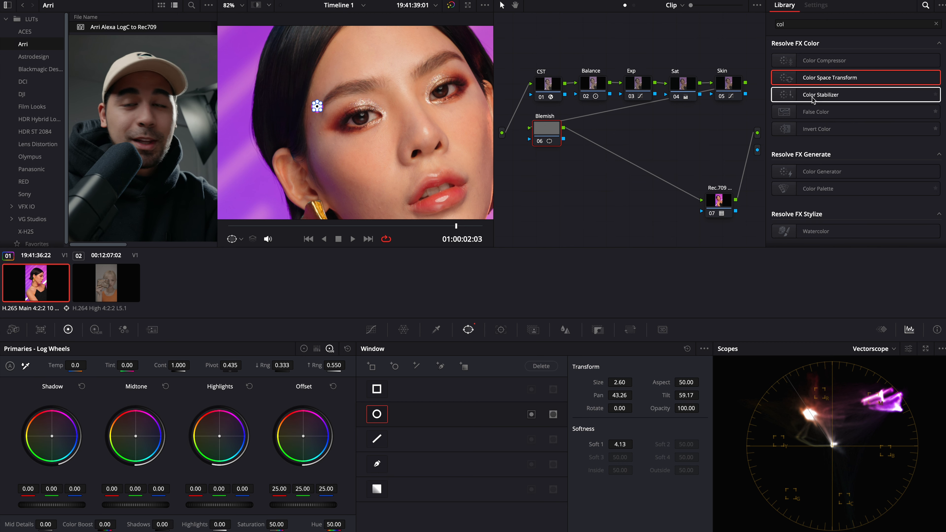
# Step: Center the circular window on the spot beside the eyebrow, with softness about 6.41 and size about 1.68
pyautogui.scroll(10, 370, 157)
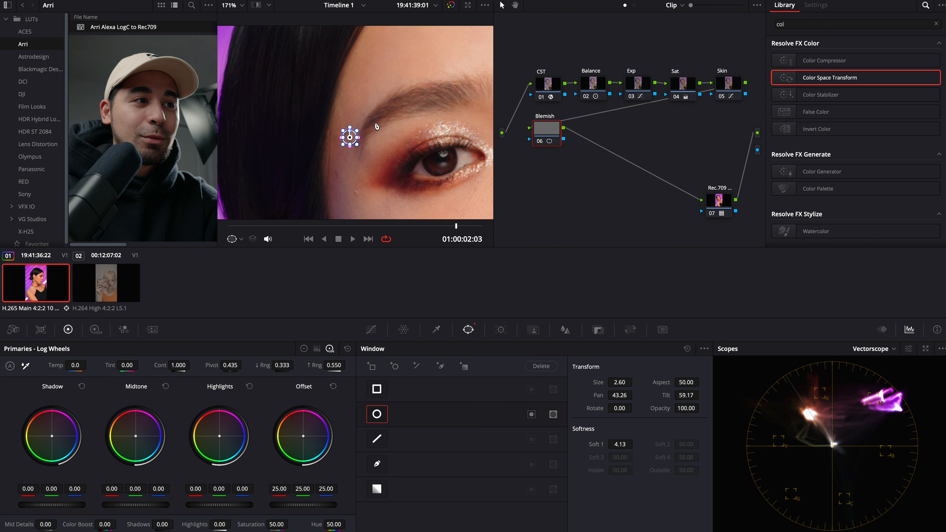
pyautogui.scroll(5, 370, 157)
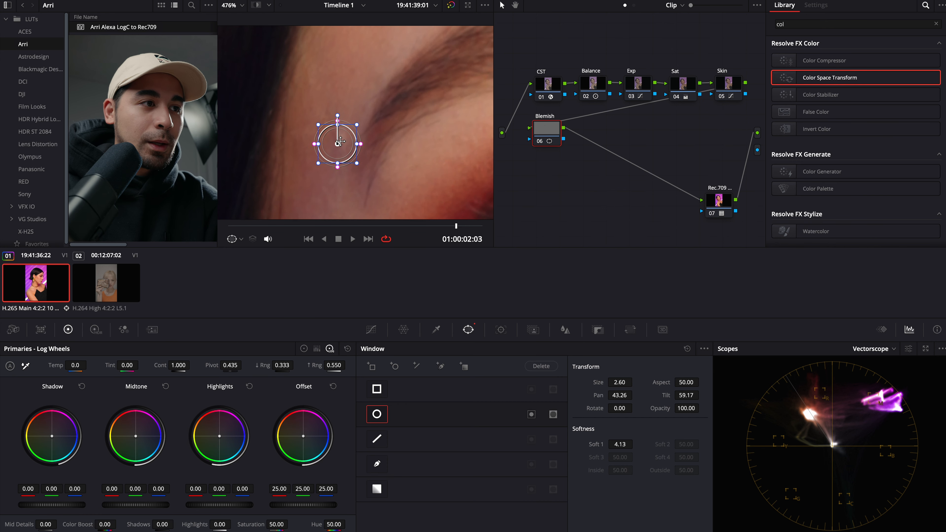
pyautogui.moveTo(342, 140); pyautogui.dragTo(337, 139)
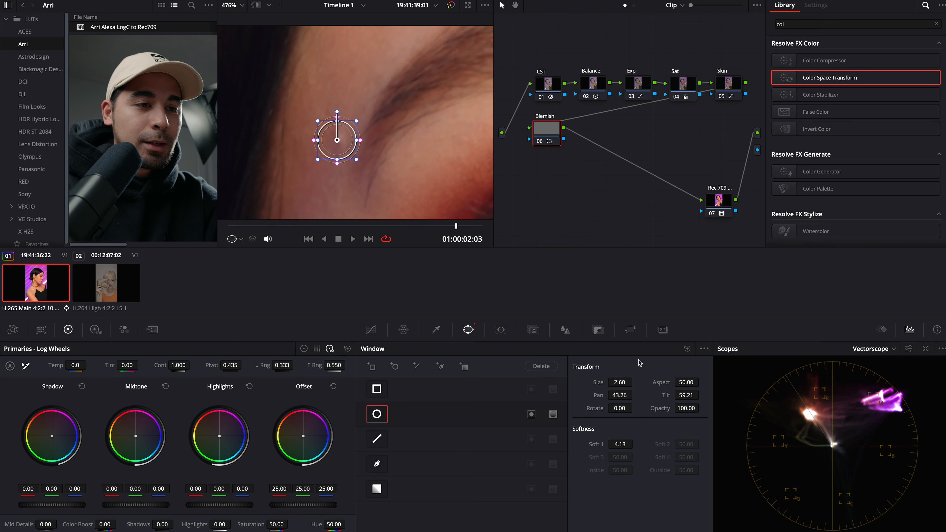
pyautogui.moveTo(625, 446)
pyautogui.mouseDown()
pyautogui.moveTo(700, 452)
pyautogui.moveTo(620, 444)
pyautogui.mouseUp()
pyautogui.moveTo(631, 381)
pyautogui.mouseDown()
pyautogui.moveTo(598, 385)
pyautogui.moveTo(620, 382)
pyautogui.mouseUp()
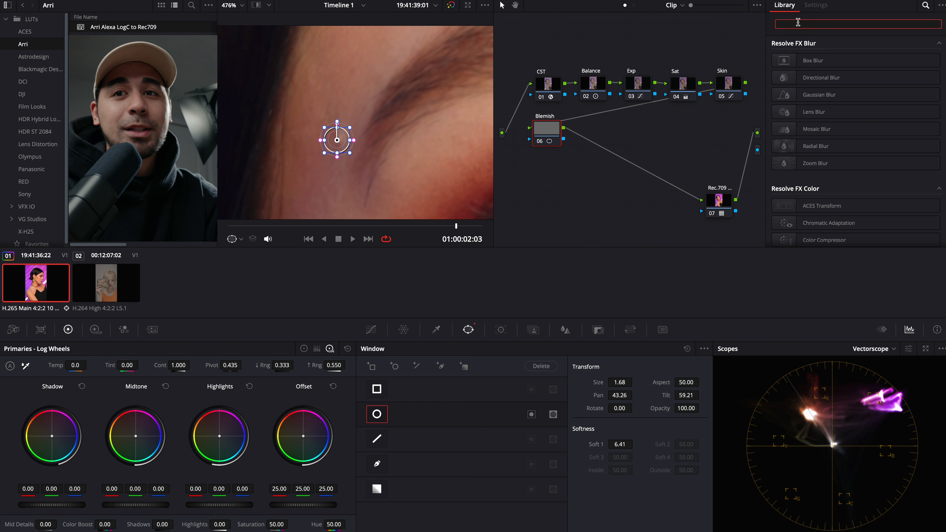
# Step: Apply a Box Blur to the Blemish node with horizontal and vertical strength of about 0.110
pyautogui.moveTo(840, 65); pyautogui.dragTo(547, 133)
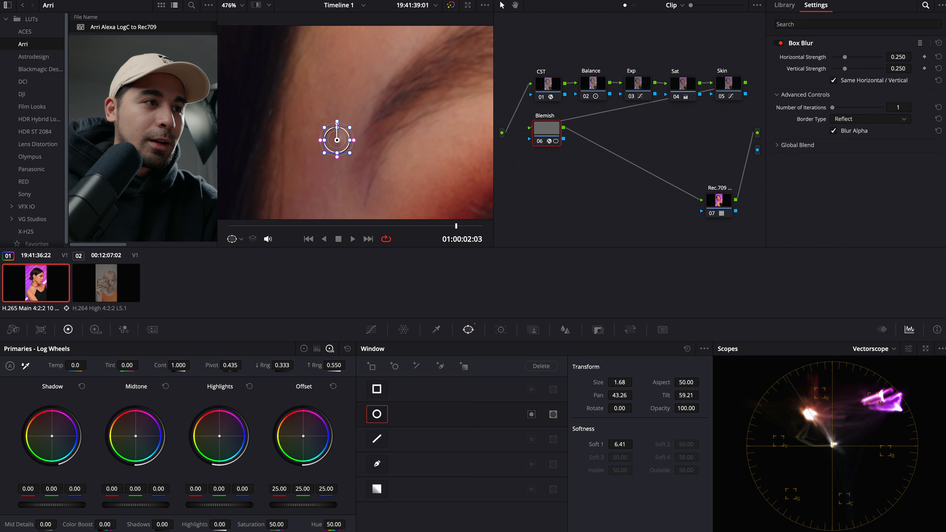
pyautogui.moveTo(845, 57); pyautogui.dragTo(833, 63)
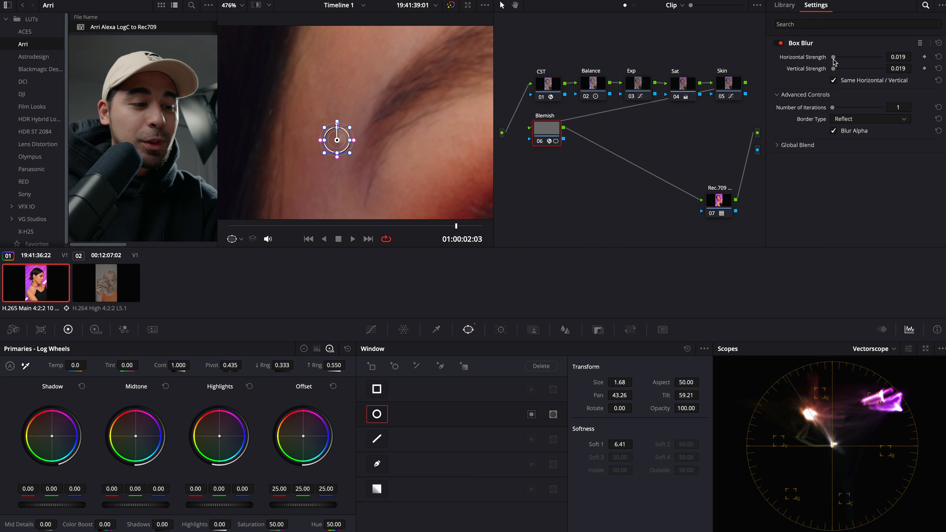
pyautogui.hotkey('shift', '`')
pyautogui.moveTo(833, 57); pyautogui.dragTo(838, 60)
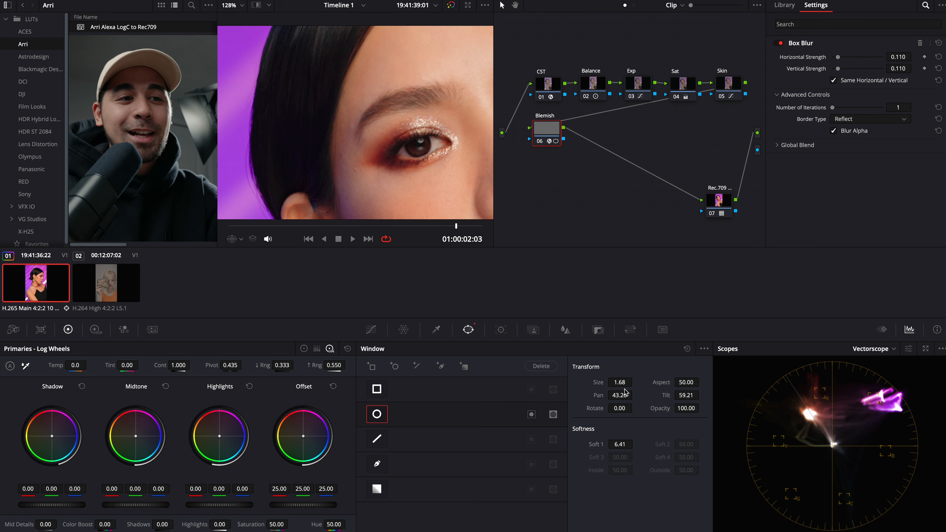
# Step: Enlarge the circular window to a size of about 2.72 and raise the Box Blur strength to about 0.128
pyautogui.moveTo(620, 381); pyautogui.dragTo(620, 382)
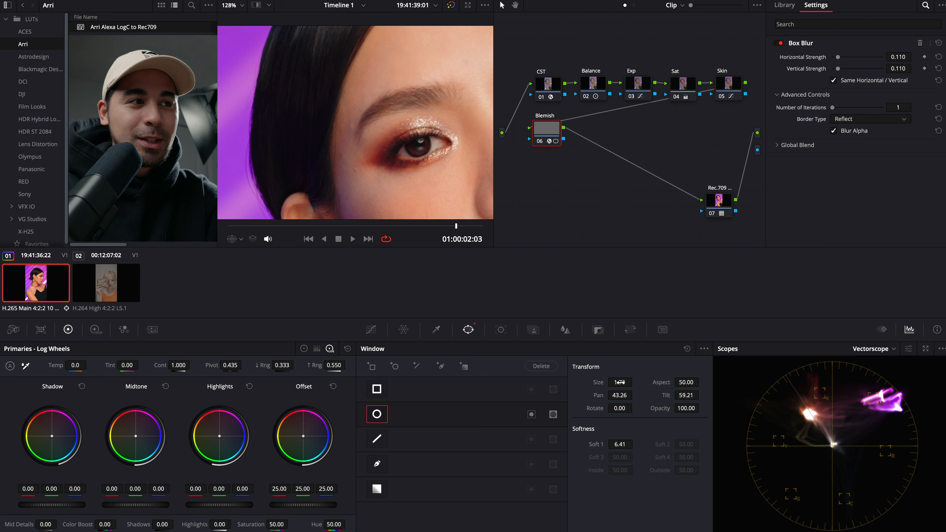
pyautogui.click(241, 239)
pyautogui.click(262, 279)
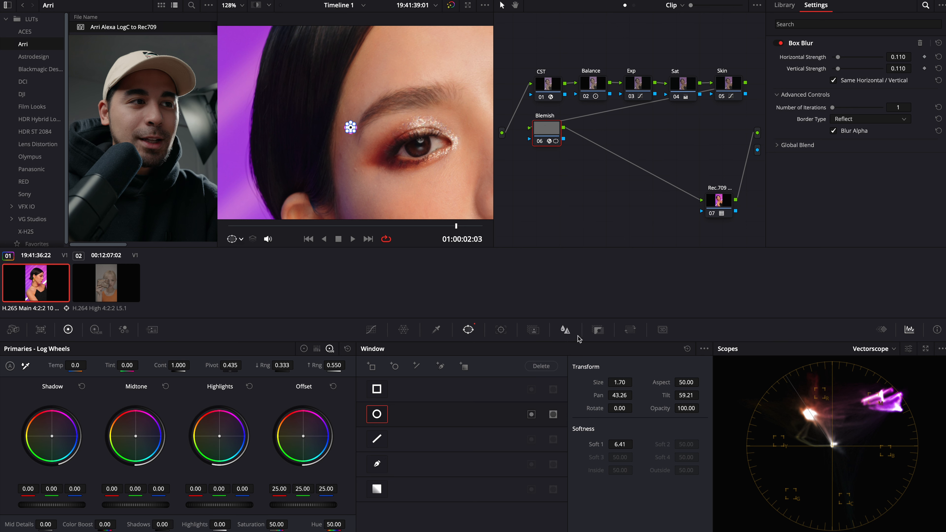
pyautogui.moveTo(620, 384); pyautogui.dragTo(619, 383)
pyautogui.hotkey('shift', '`')
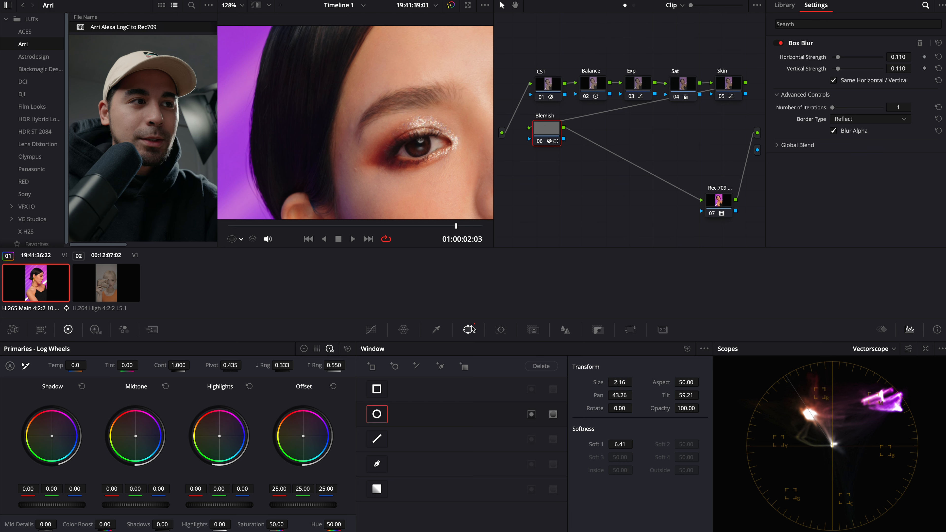
pyautogui.scroll(6, 363, 129)
pyautogui.moveTo(627, 383); pyautogui.dragTo(620, 382)
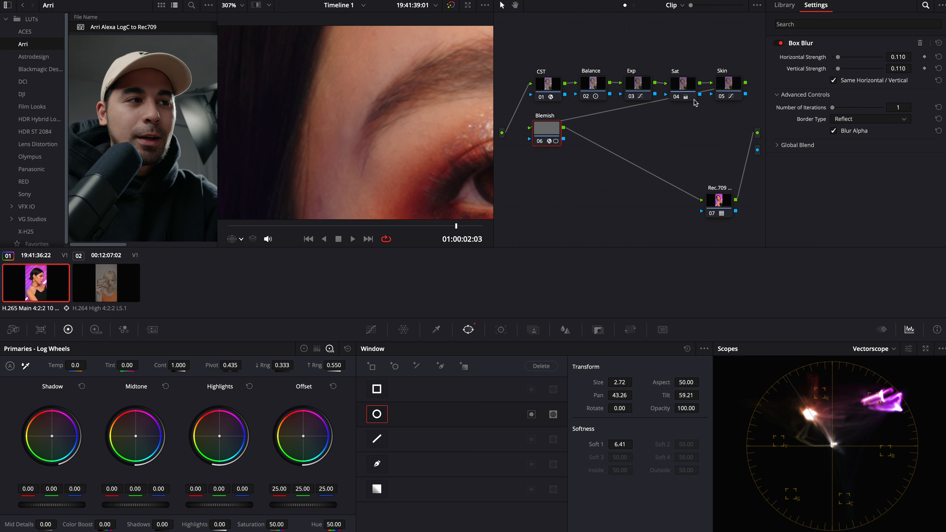
pyautogui.moveTo(837, 57); pyautogui.dragTo(838, 61)
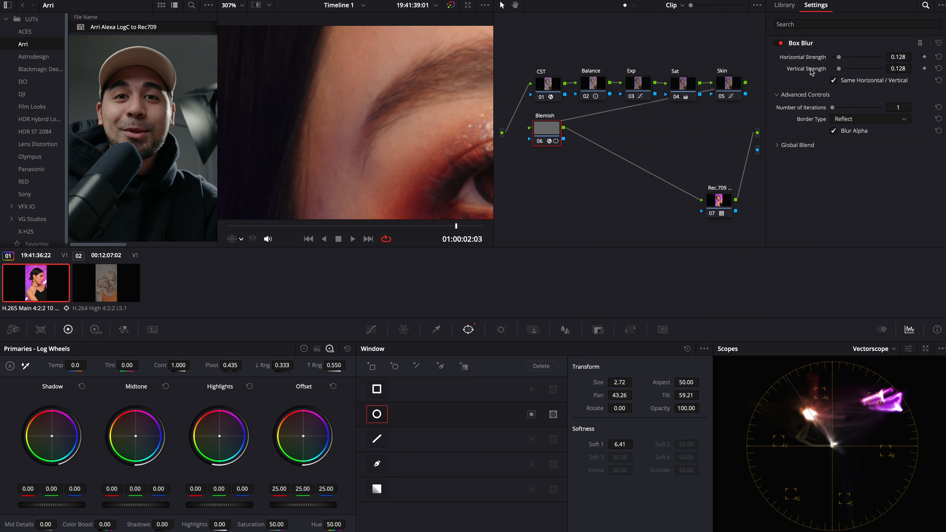
# Step: Compare the temple with the Blemish node off and on
pyautogui.click(534, 137)
pyautogui.click(535, 137)
pyautogui.click(535, 138)
pyautogui.click(535, 137)
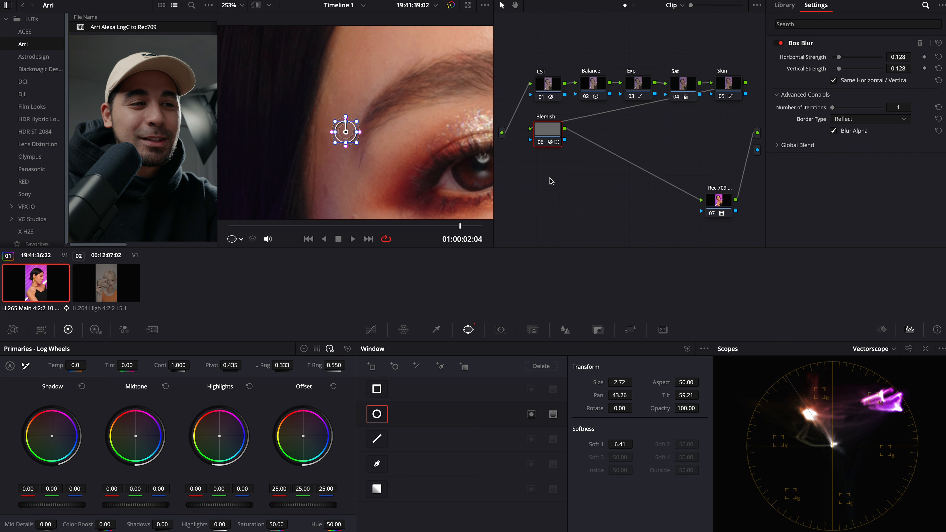
# Step: Track the blemish window forward and in reverse through the clip, continuing the reverse tracking to the first frame
pyautogui.click(502, 331)
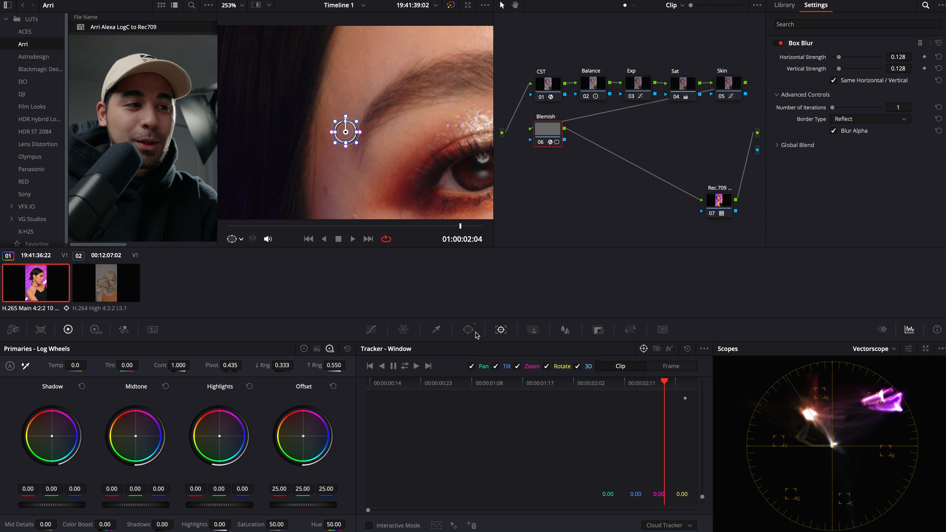
pyautogui.click(406, 367)
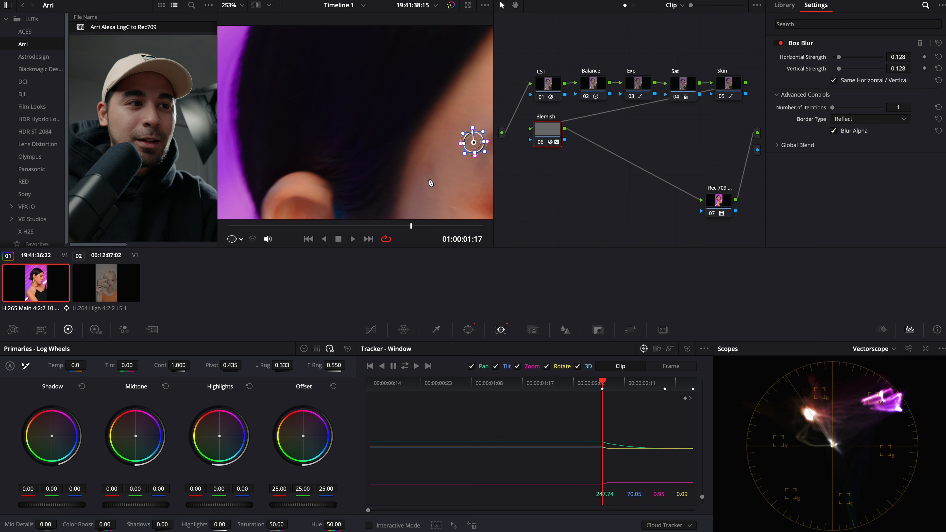
pyautogui.scroll(-5, 433, 183)
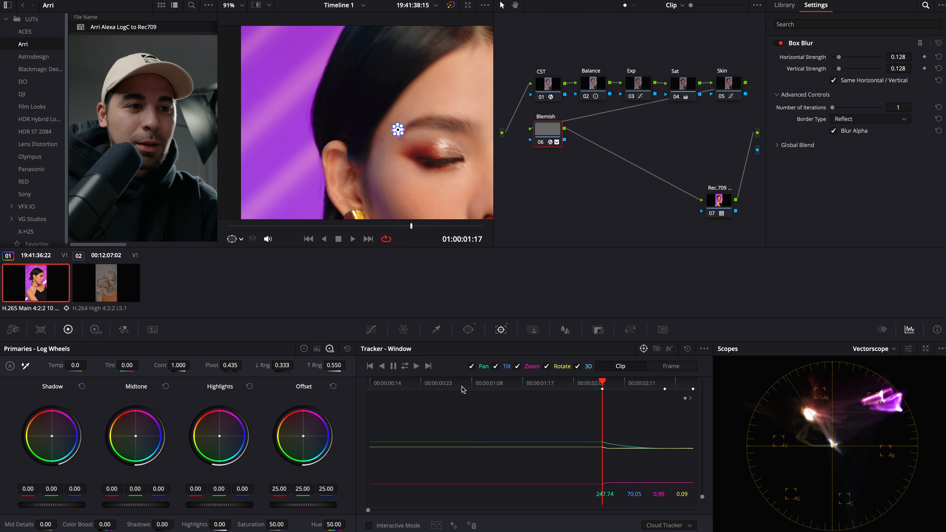
pyautogui.click(384, 368)
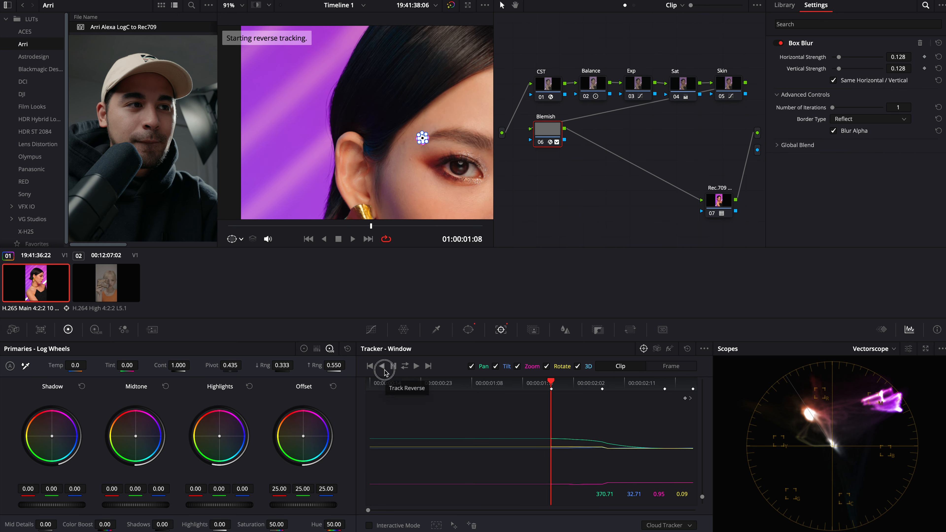
pyautogui.scroll(-2, 385, 157)
pyautogui.scroll(-1, 408, 187)
pyautogui.click(382, 366)
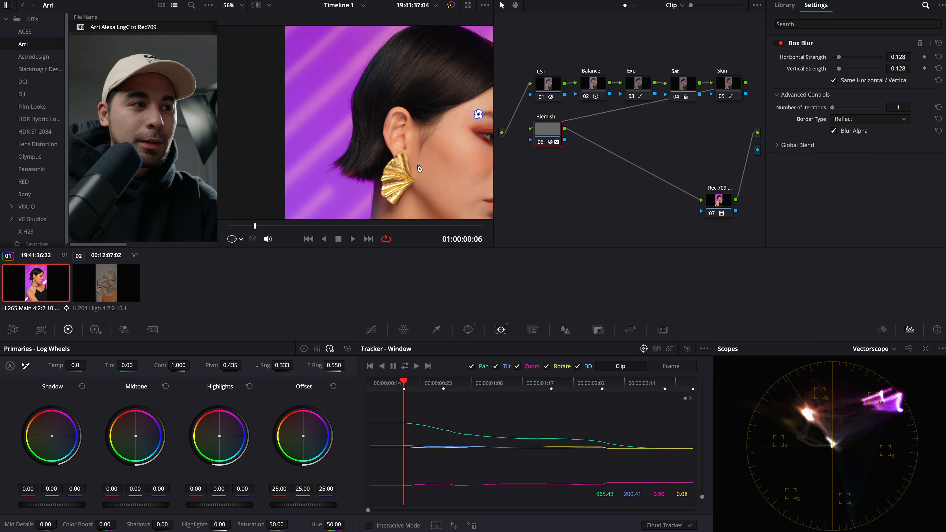
pyautogui.click(382, 366)
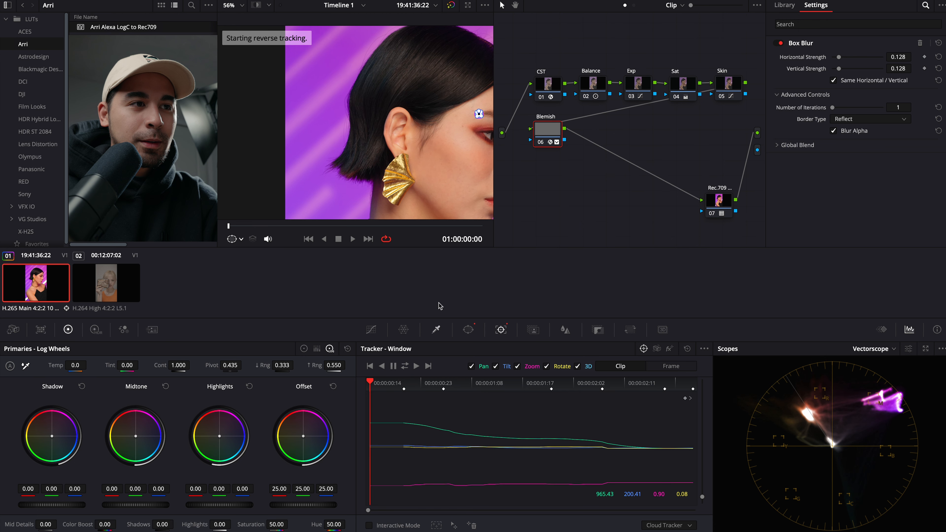
# Step: Examine the enlarged temple on the first frame with the window outline hidden and the Blemish node switched off
pyautogui.scroll(1, 483, 120)
pyautogui.scroll(5, 483, 120)
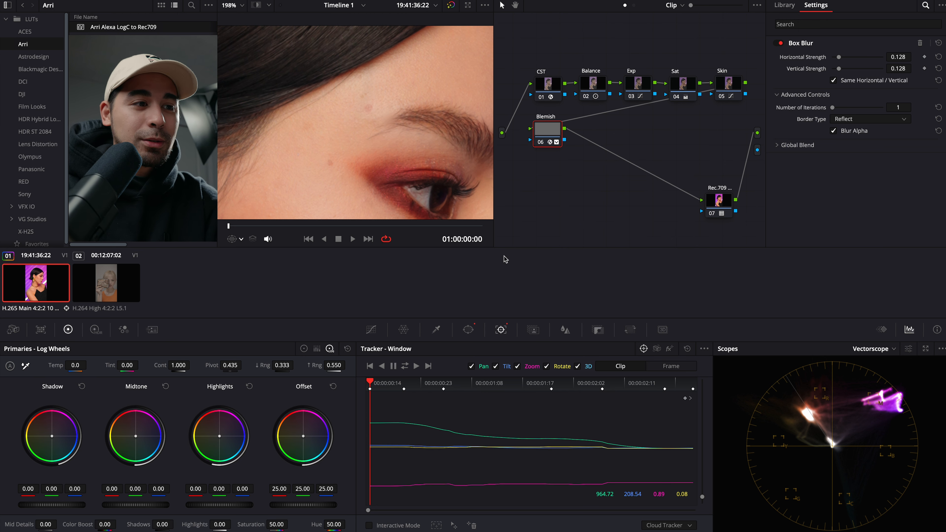
pyautogui.press('super+d')
pyautogui.moveTo(385, 119); pyautogui.dragTo(377, 123)
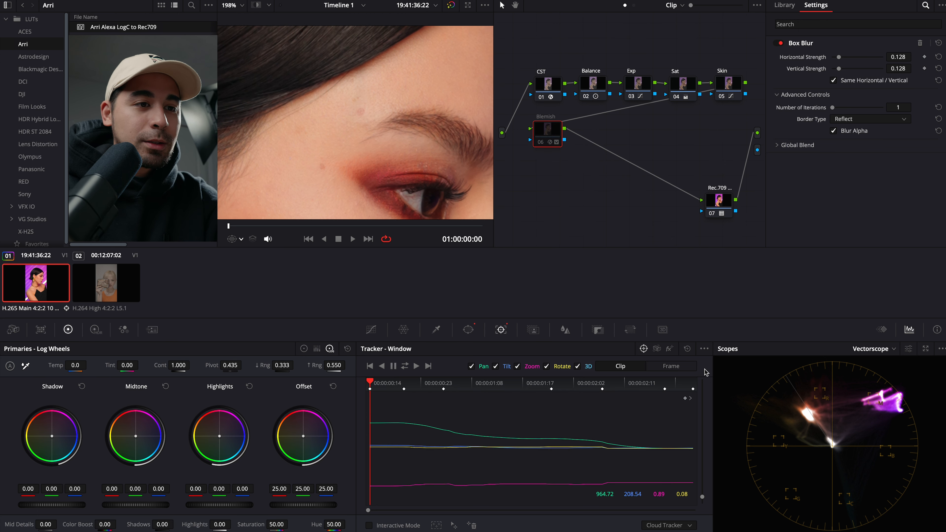
# Step: Clear the Blemish window's tracking data and place the circle over the temple spot on the first frame
pyautogui.click(687, 349)
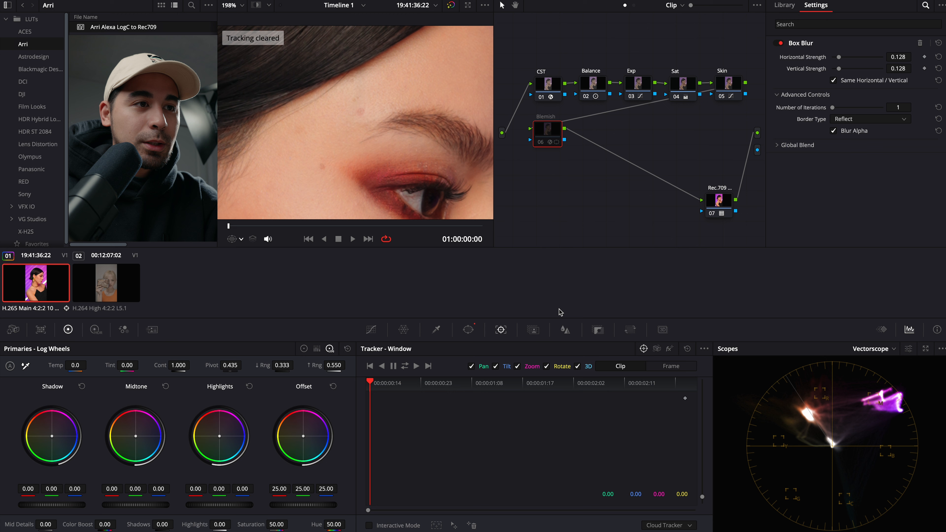
pyautogui.click(470, 331)
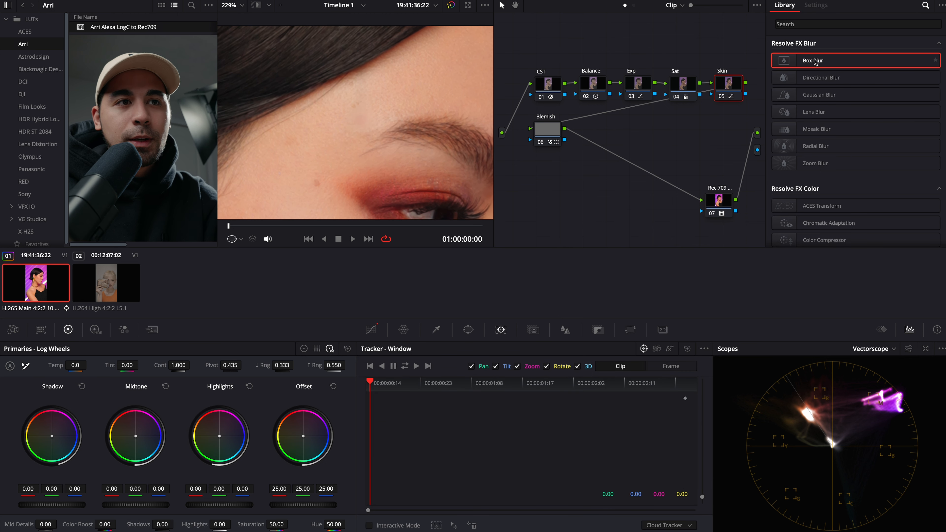
pyautogui.click(554, 129)
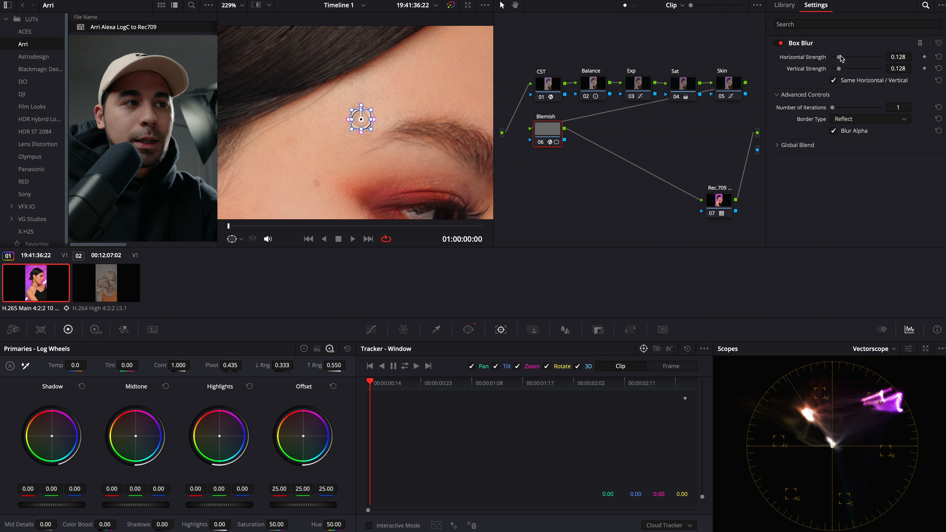
# Step: Hide the window outline, raise the Blemish node's Box Blur strength to 0.147, and compare the temple with the node off and on
pyautogui.hotkey('shift', '`')
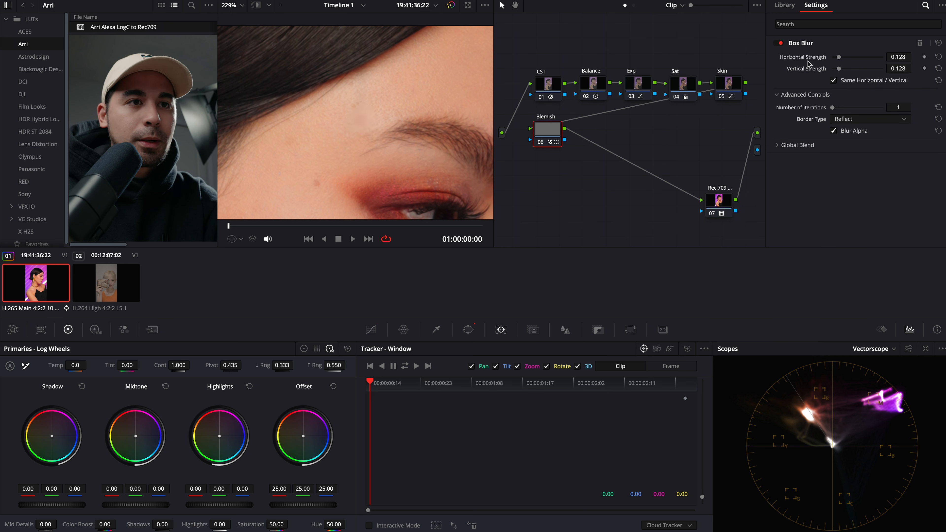
pyautogui.moveTo(840, 58); pyautogui.dragTo(841, 59)
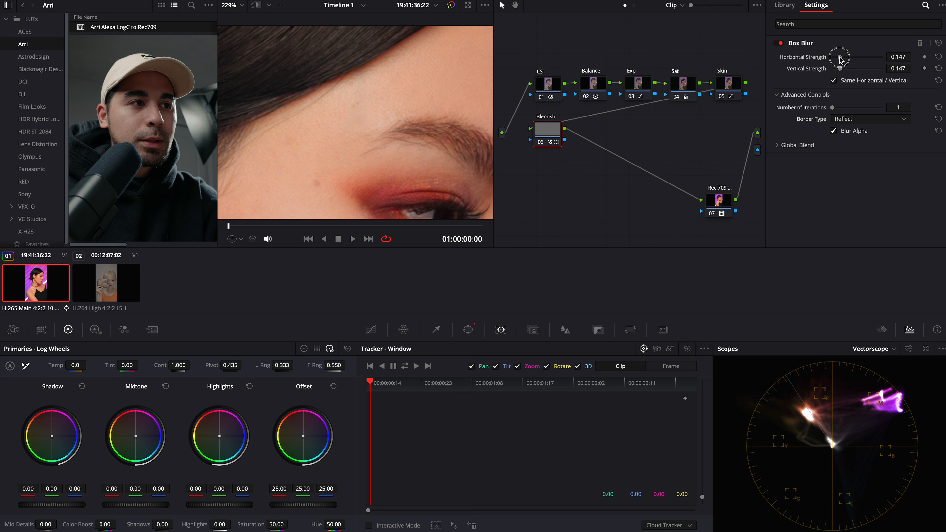
pyautogui.press('super+d')
pyautogui.press('super+d')
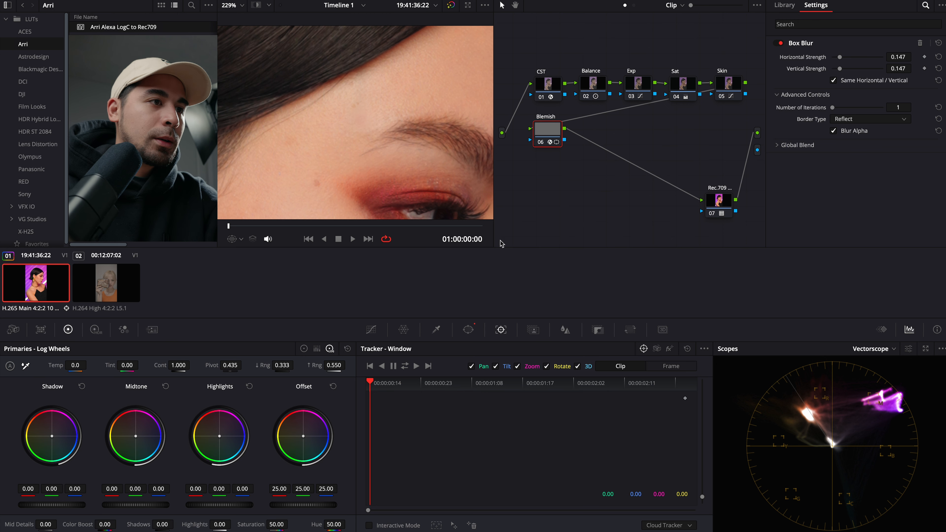
# Step: Track the Blemish node's circular window forward from the first frame
pyautogui.click(472, 335)
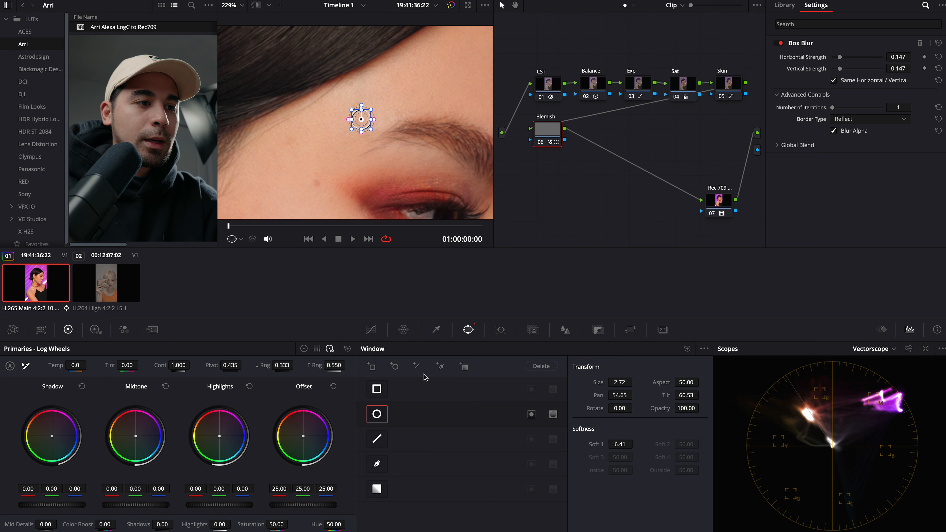
pyautogui.click(501, 330)
pyautogui.click(417, 366)
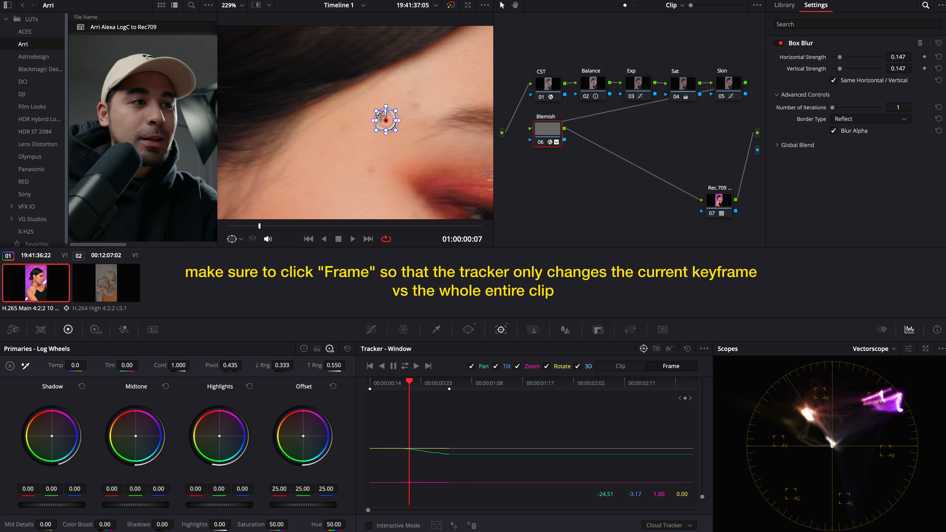
# Step: With the tracker in Frame mode, correct the circle's position over the temple spot at 01:00:00:07, the first frame and 01:00:00:14
pyautogui.moveTo(377, 117); pyautogui.dragTo(407, 103)
pyautogui.moveTo(388, 385); pyautogui.dragTo(364, 386)
pyautogui.press('space')
pyautogui.press('space')
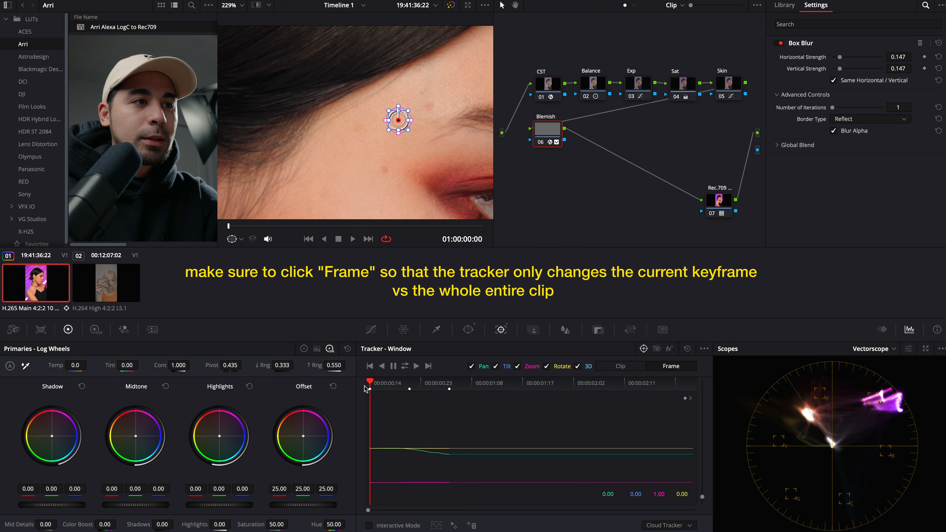
pyautogui.moveTo(399, 118); pyautogui.dragTo(430, 106)
pyautogui.press('space')
pyautogui.press('space')
pyautogui.moveTo(427, 382); pyautogui.dragTo(450, 387)
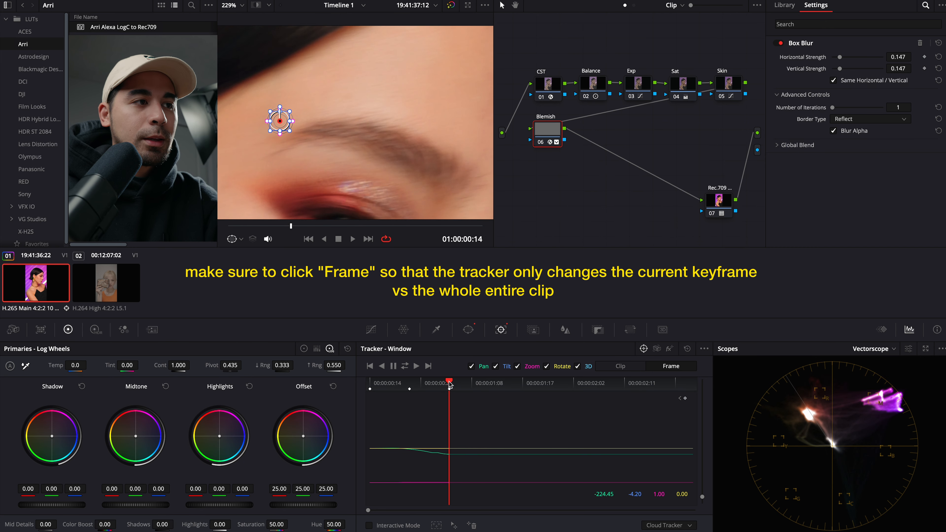
pyautogui.moveTo(376, 139); pyautogui.dragTo(418, 133)
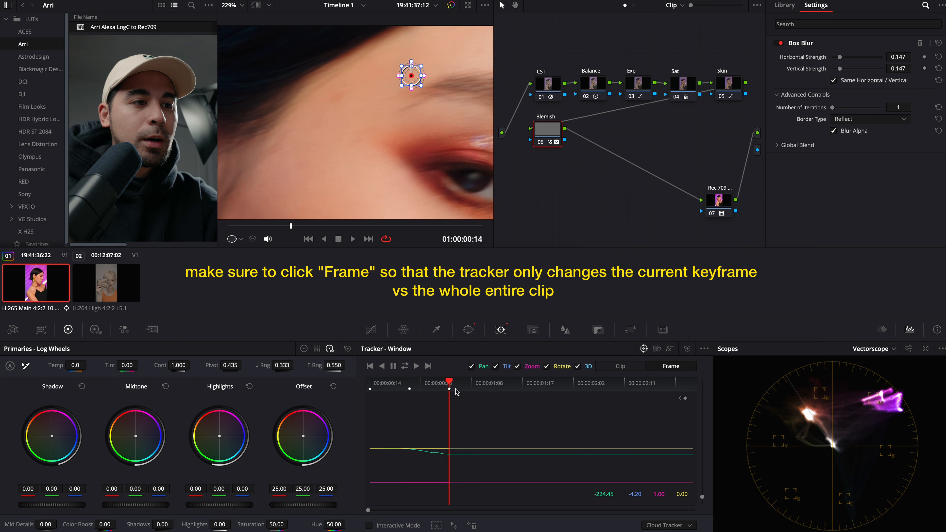
# Step: Reposition the circle over the temple spot on two more frames after 01:00:00:14, the second at 01:00:01:02
pyautogui.moveTo(456, 389); pyautogui.dragTo(481, 384)
pyautogui.moveTo(428, 79); pyautogui.dragTo(329, 96)
pyautogui.moveTo(482, 385); pyautogui.dragTo(517, 385)
pyautogui.moveTo(342, 190); pyautogui.dragTo(480, 154)
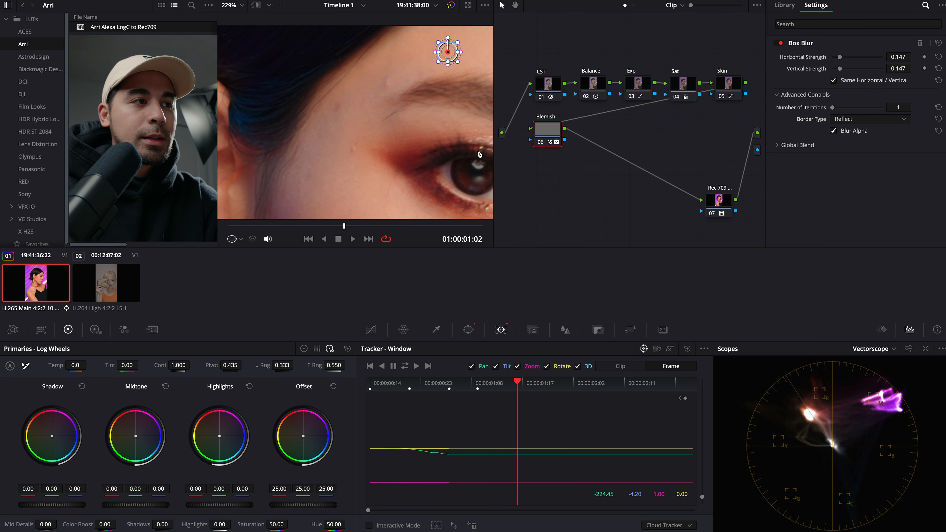
pyautogui.moveTo(437, 75); pyautogui.dragTo(375, 107)
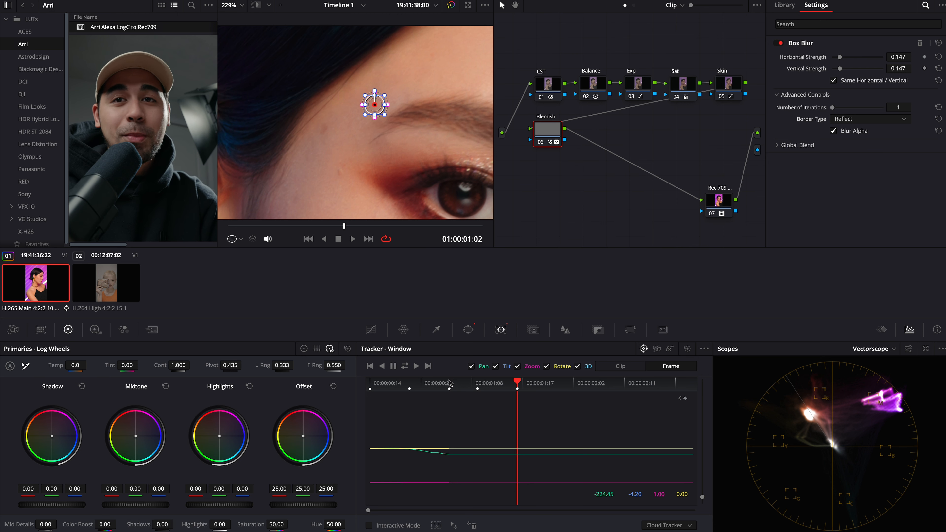
# Step: Track the window forward from 01:00:01:02 and correct the circle's position over the temple spot at 01:00:01:14 with its outline shown
pyautogui.click(417, 367)
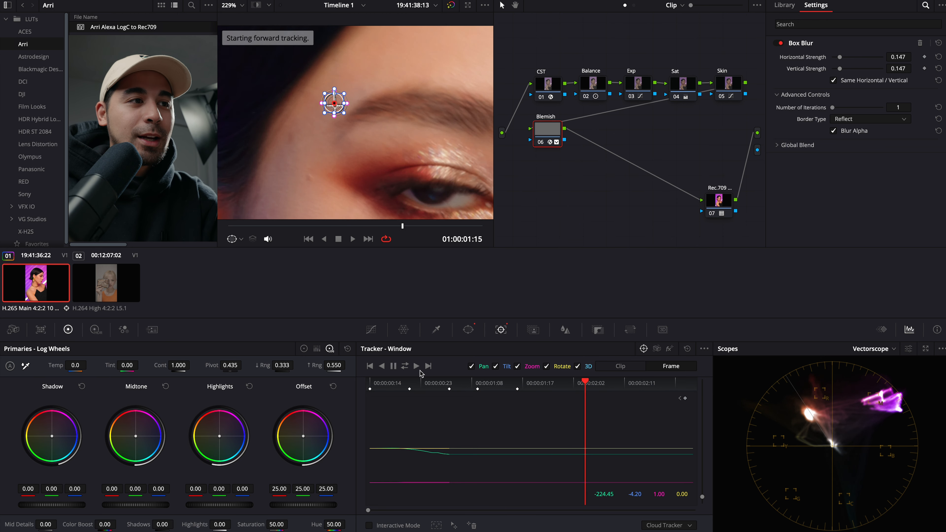
pyautogui.moveTo(368, 157); pyautogui.dragTo(469, 216)
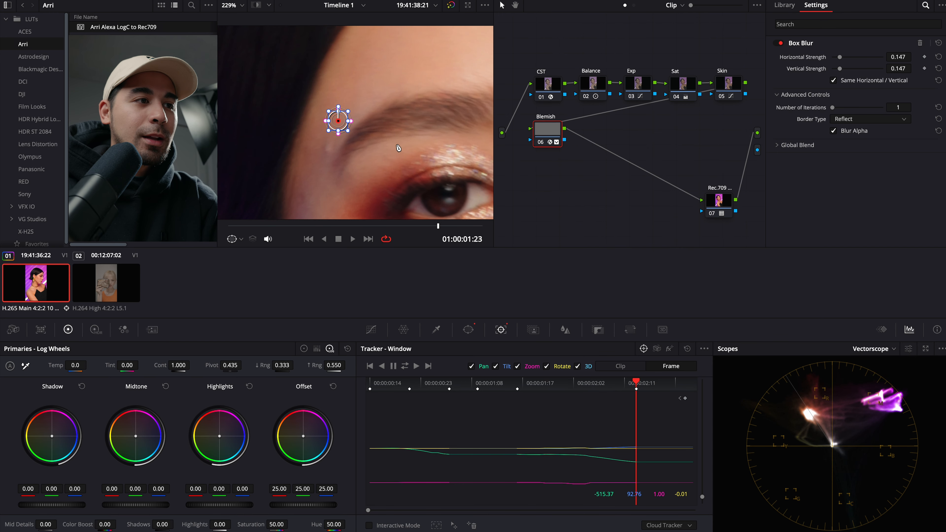
pyautogui.moveTo(581, 384)
pyautogui.mouseDown()
pyautogui.moveTo(613, 388)
pyautogui.moveTo(589, 392)
pyautogui.mouseUp()
pyautogui.moveTo(439, 172); pyautogui.dragTo(363, 123)
pyautogui.hotkey('shift', '`')
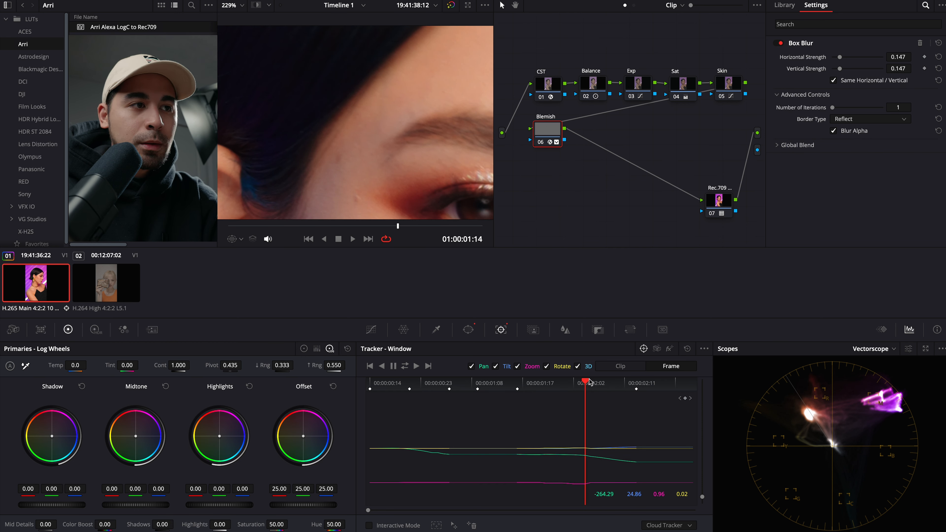
pyautogui.click(241, 239)
pyautogui.click(263, 278)
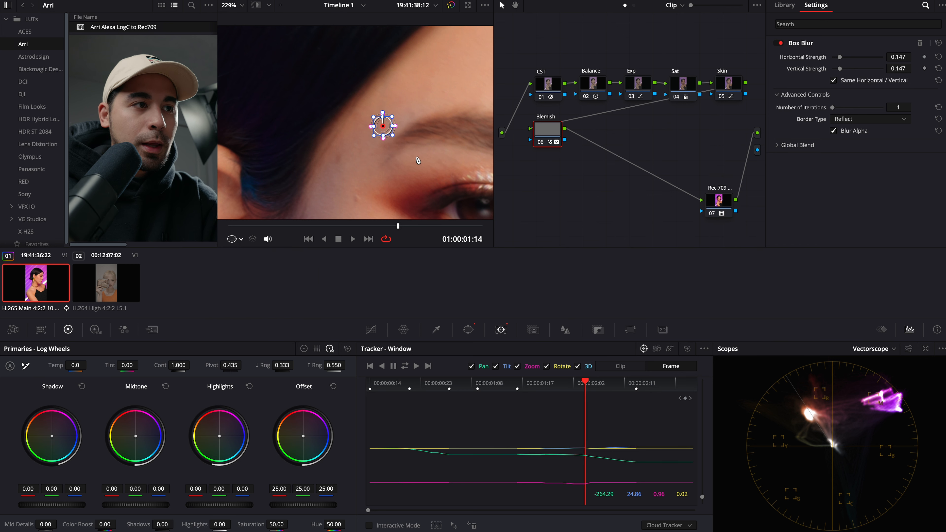
pyautogui.moveTo(384, 126); pyautogui.dragTo(385, 130)
# Step: Move the circle onto the temple spot beside the eyebrow at 01:00:01:23
pyautogui.moveTo(588, 386); pyautogui.dragTo(638, 389)
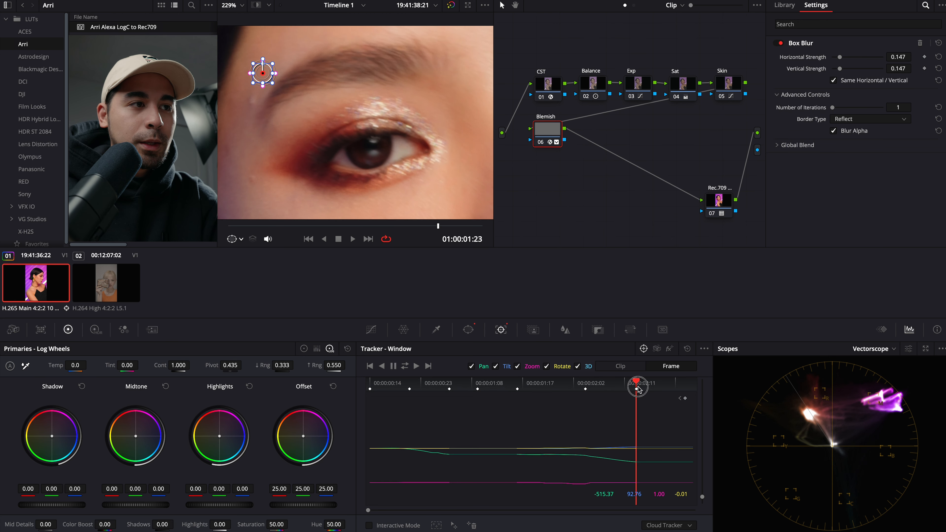
pyautogui.hscroll(-3, 351, 94)
pyautogui.moveTo(310, 69); pyautogui.dragTo(300, 100)
pyautogui.moveTo(600, 385); pyautogui.dragTo(637, 386)
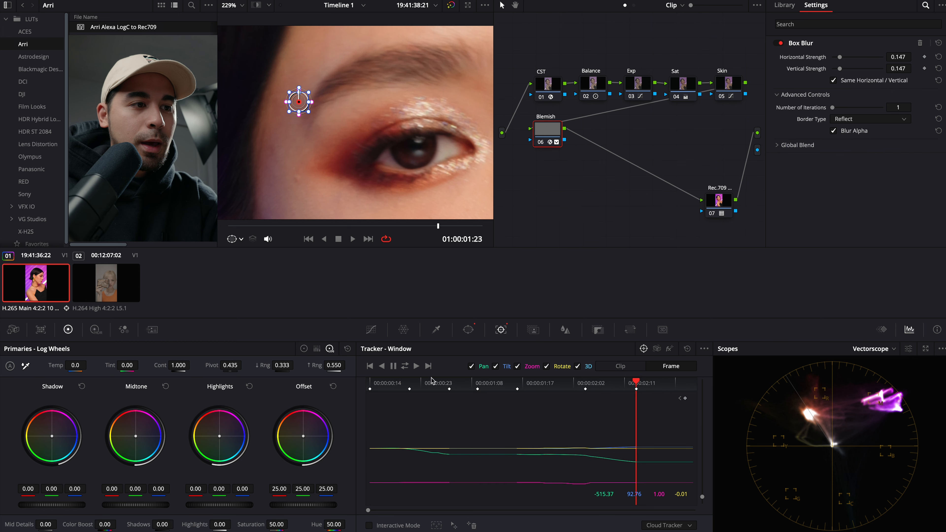
# Step: Track the Blemish window forward from 01:00:01:23 to the end of the clip
pyautogui.click(416, 366)
pyautogui.scroll(-2, 379, 123)
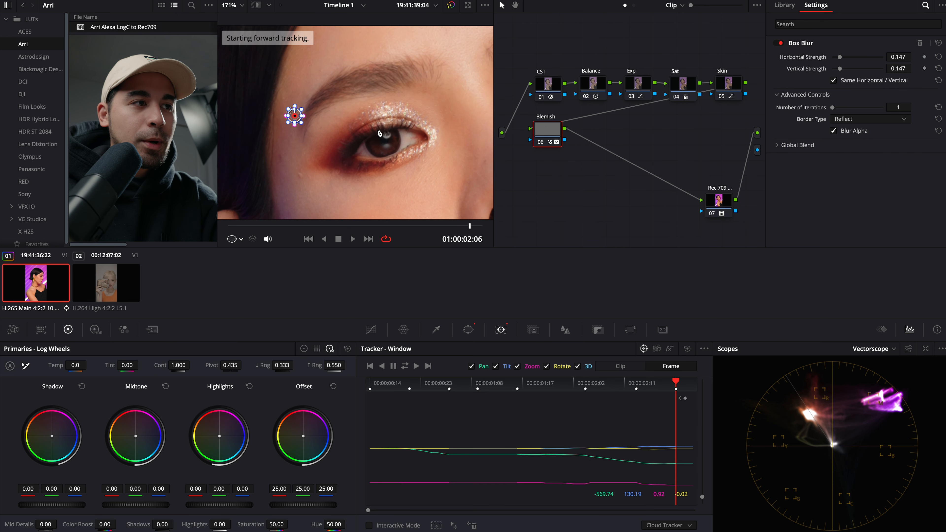
pyautogui.scroll(-3, 379, 133)
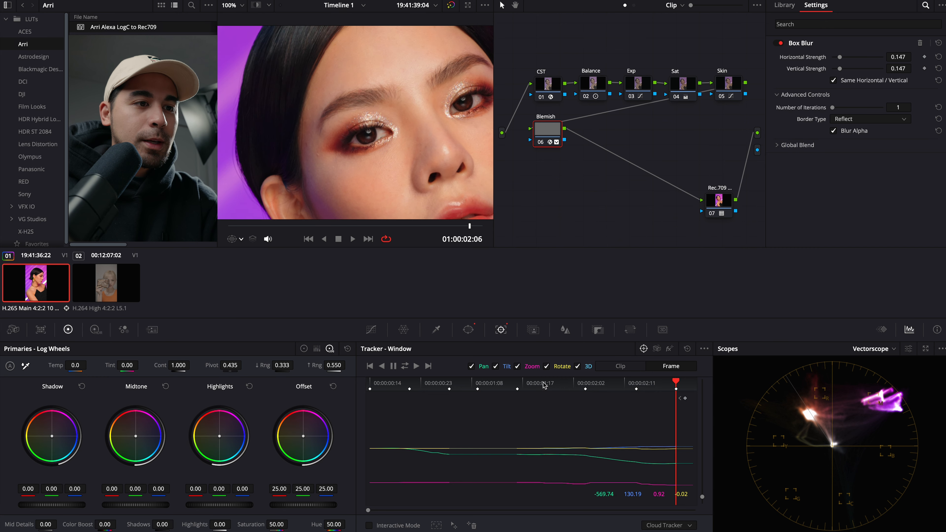
# Step: Play the clip with the Blemish node switched off and on, and check the treated temple throughout the head turn
pyautogui.press('space')
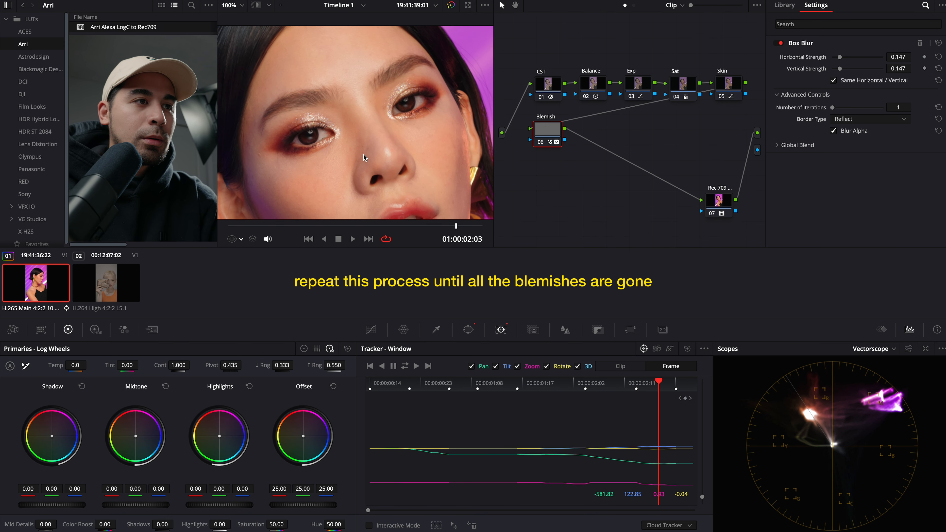
pyautogui.press('space')
pyautogui.hotkey('ctrl', 'd')
pyautogui.hotkey('ctrl', 'd')
pyautogui.press('space')
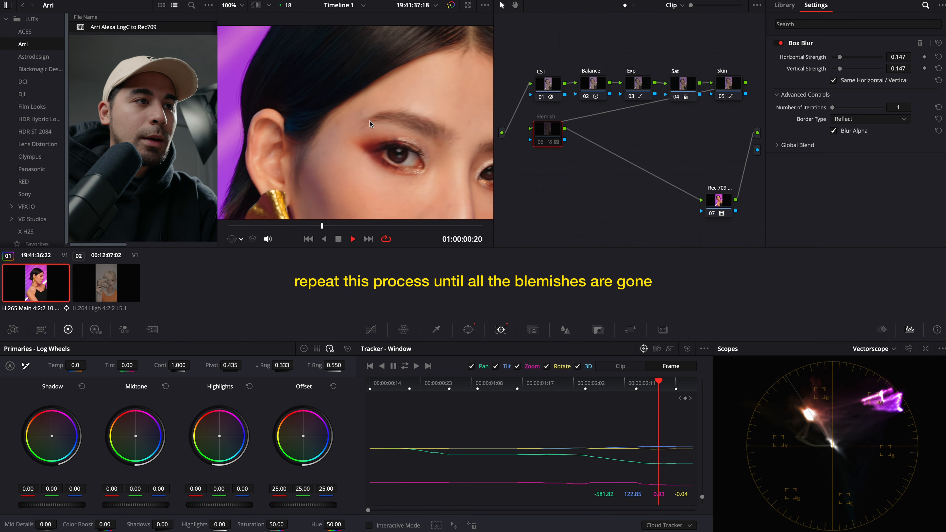
pyautogui.press('space')
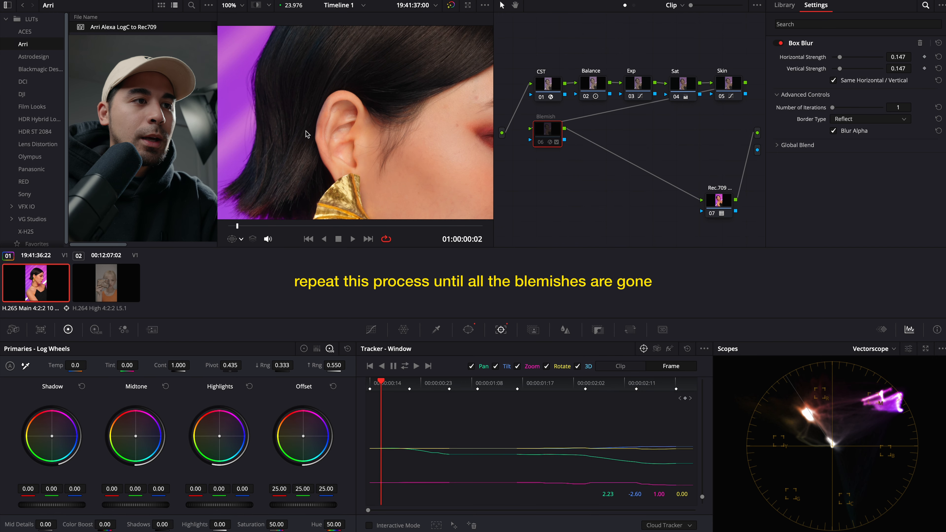
pyautogui.hotkey('ctrl', 'd')
pyautogui.press('space')
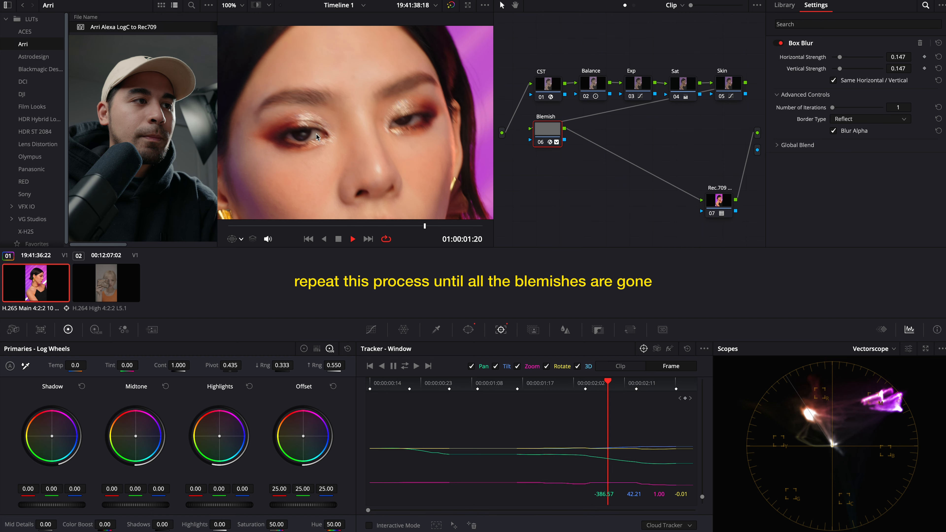
pyautogui.press('space')
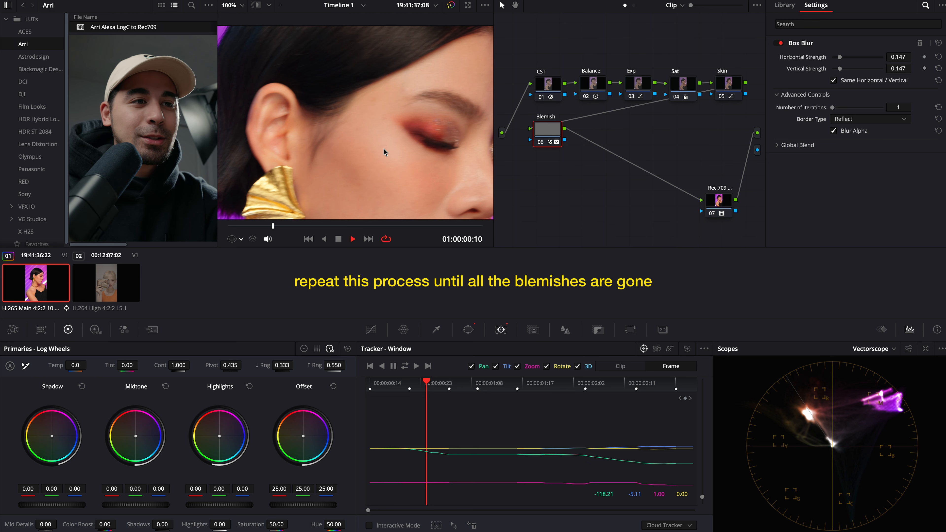
pyautogui.press('space')
pyautogui.press('space')
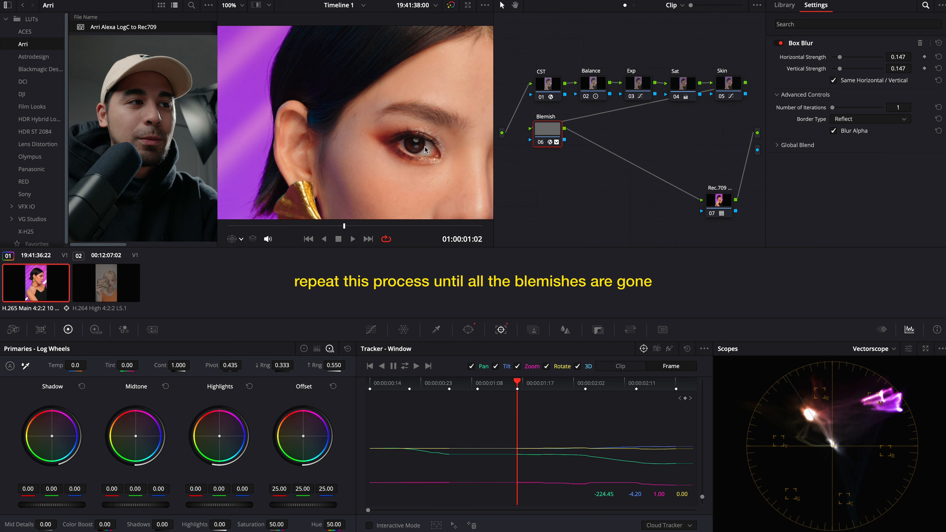
pyautogui.scroll(-4, 406, 142)
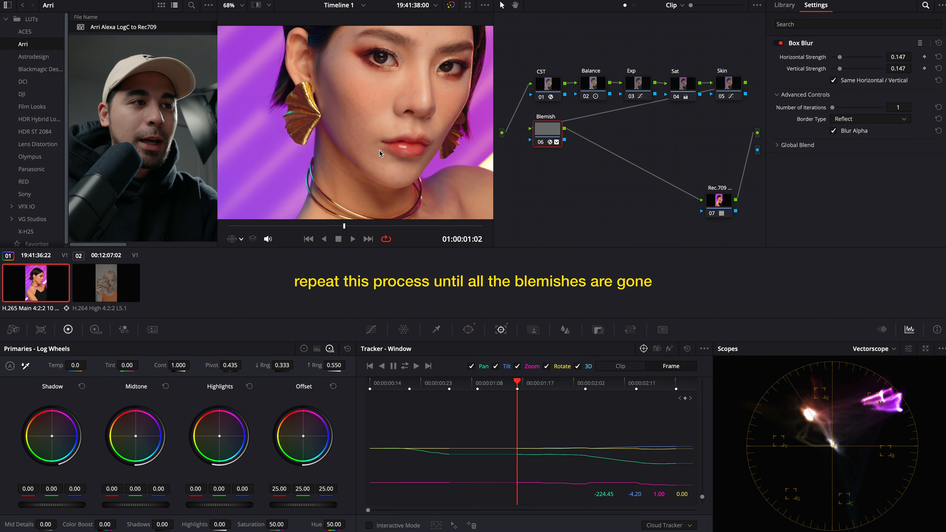
pyautogui.scroll(3, 329, 70)
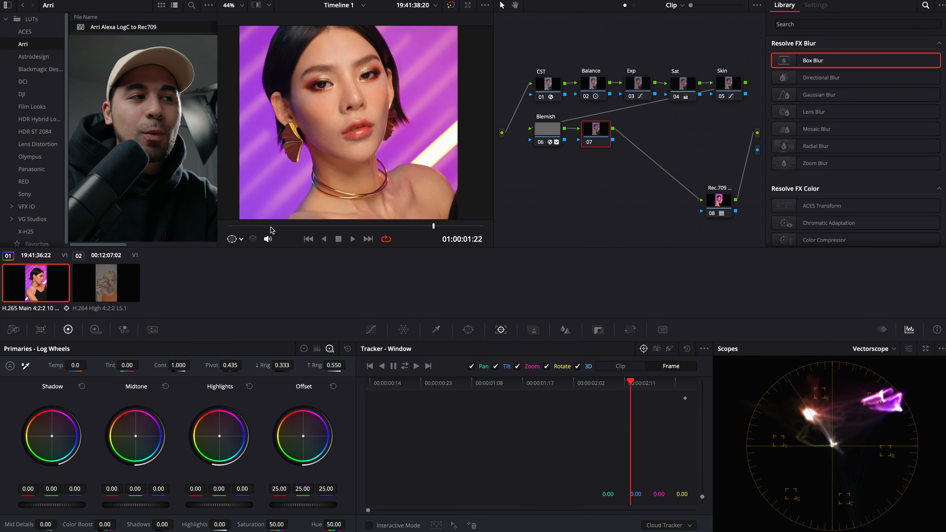
# Step: Draw a closed curve window around the cheek below the eye on node 07 at 01:00:01:01
pyautogui.moveTo(271, 226); pyautogui.dragTo(251, 227)
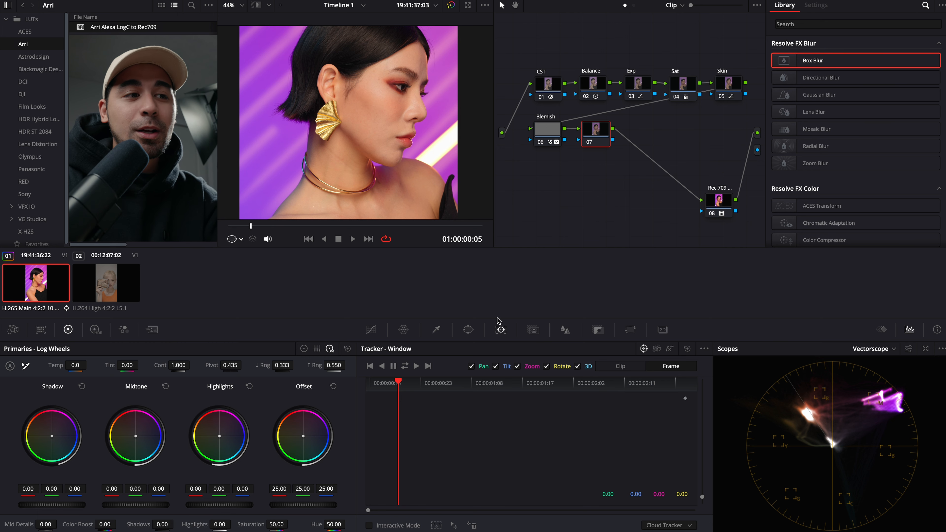
pyautogui.click(469, 330)
pyautogui.click(444, 371)
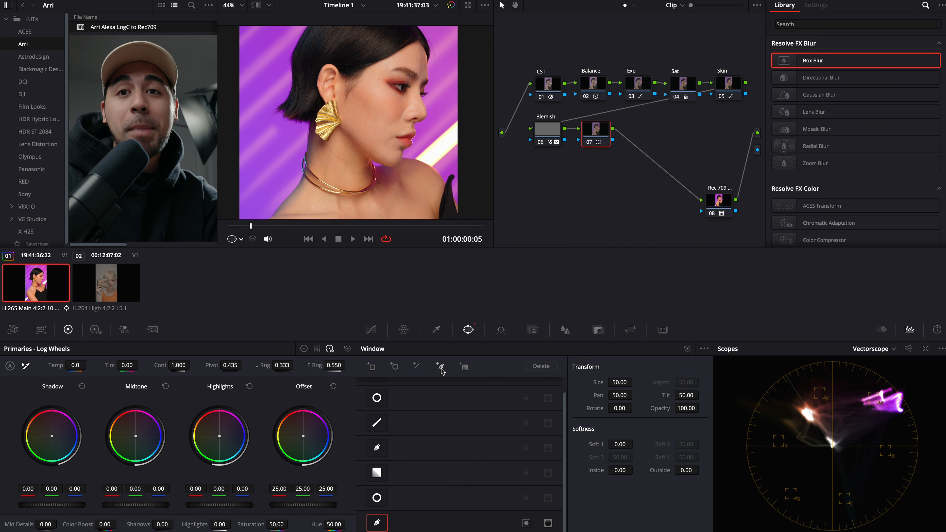
pyautogui.moveTo(269, 226); pyautogui.dragTo(340, 228)
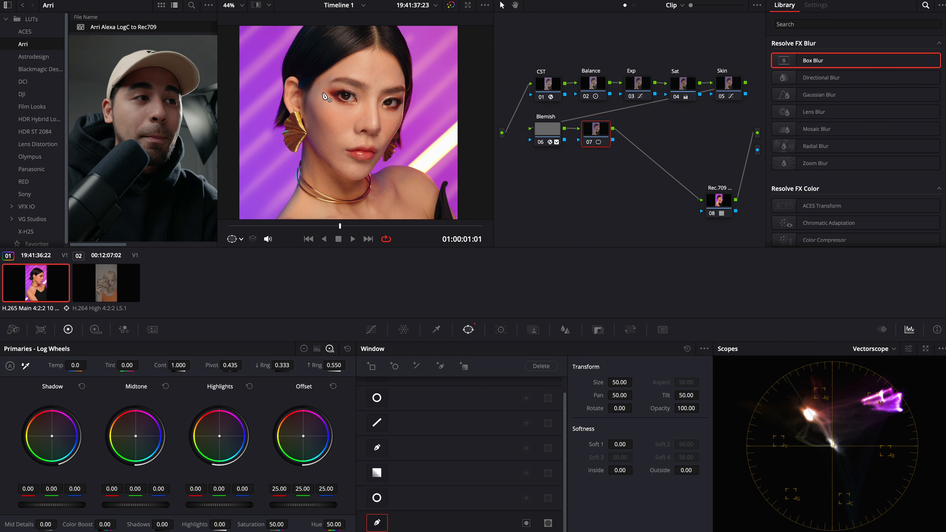
pyautogui.moveTo(356, 107); pyautogui.dragTo(337, 144)
pyautogui.click(316, 106)
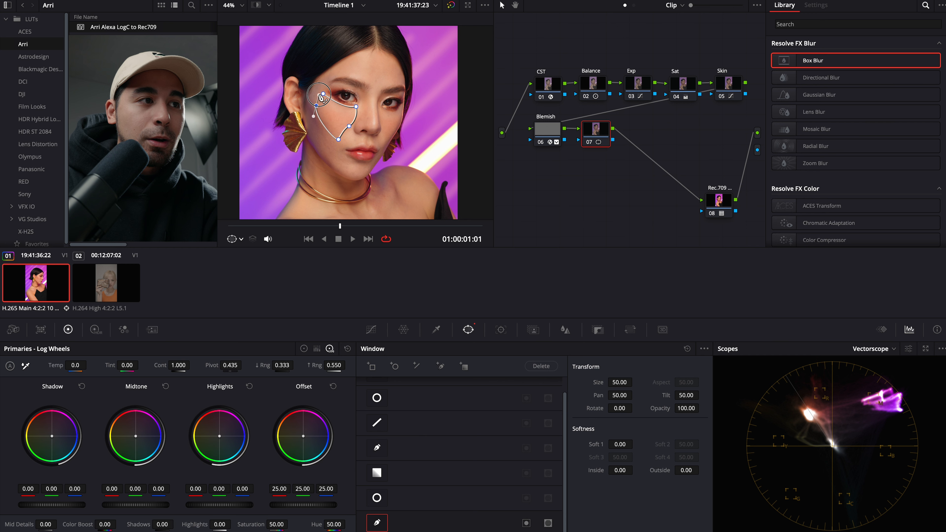
pyautogui.click(323, 94)
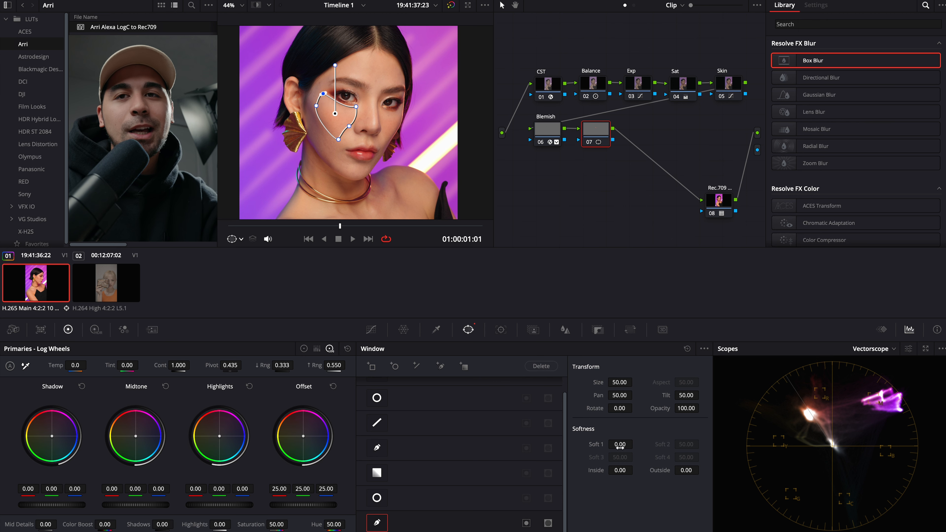
# Step: Soften the cheek window with Soft 1 at 3.28, Inside 2.06 and Outside 1.24, and apply Box Blur to node 07
pyautogui.moveTo(620, 444); pyautogui.dragTo(698, 446)
pyautogui.moveTo(621, 471); pyautogui.dragTo(710, 473)
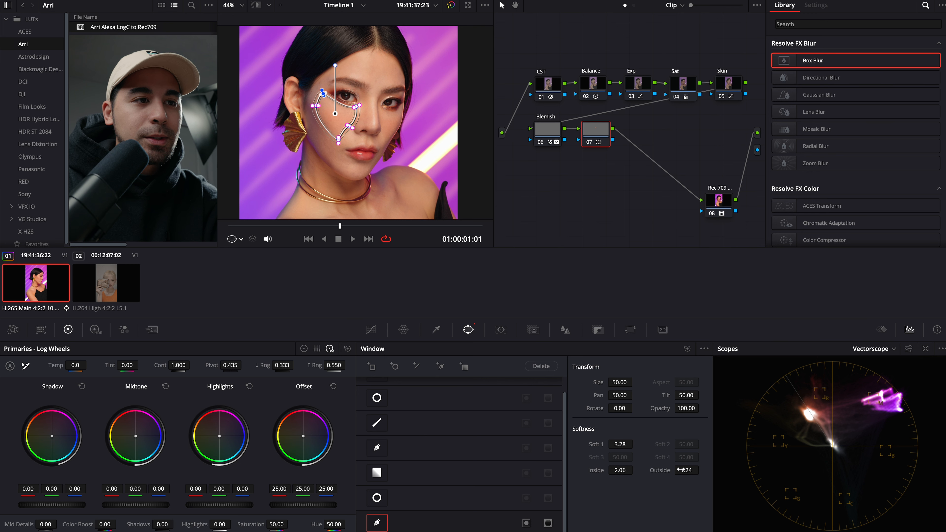
pyautogui.moveTo(820, 63); pyautogui.dragTo(604, 139)
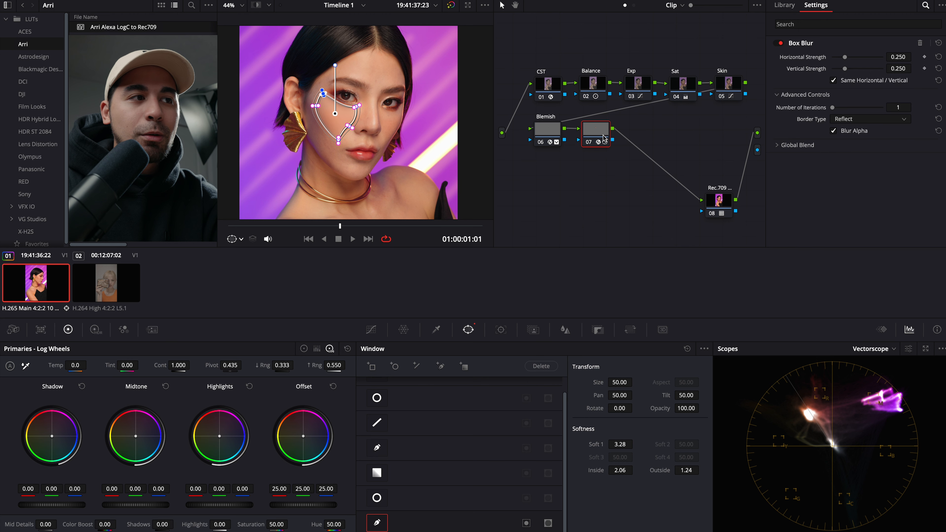
# Step: Compare the cheek with node 07 off and on, with the window outline hidden
pyautogui.press('super+d')
pyautogui.press('super+d')
pyautogui.hotkey('shift', '`')
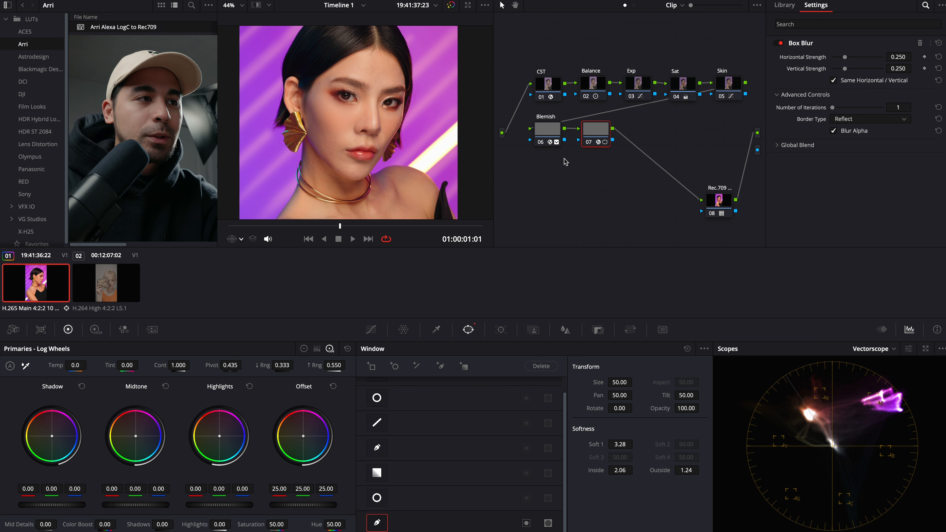
pyautogui.press('super+d')
pyautogui.press('super+d')
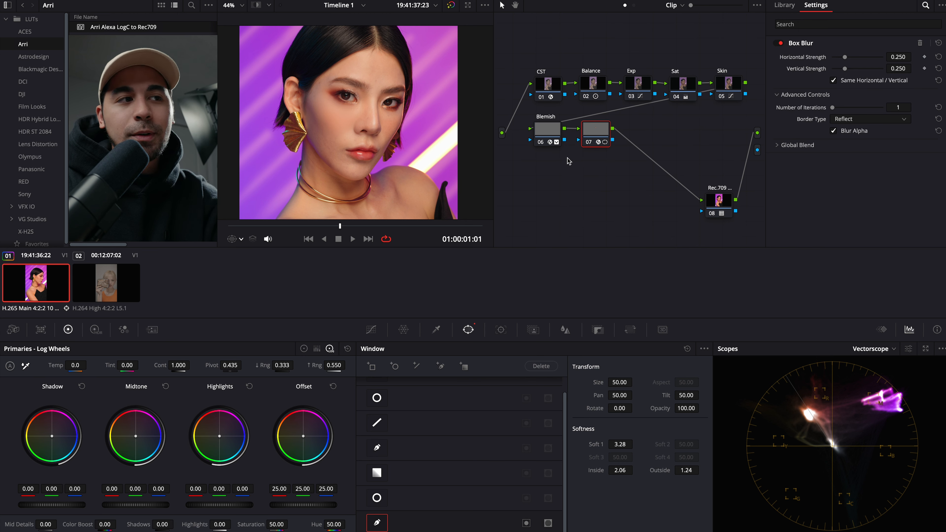
# Step: Set node 07's horizontal and vertical Box Blur strength to 0.138 and track its cheek window in both directions through the clip
pyautogui.scroll(3, 371, 98)
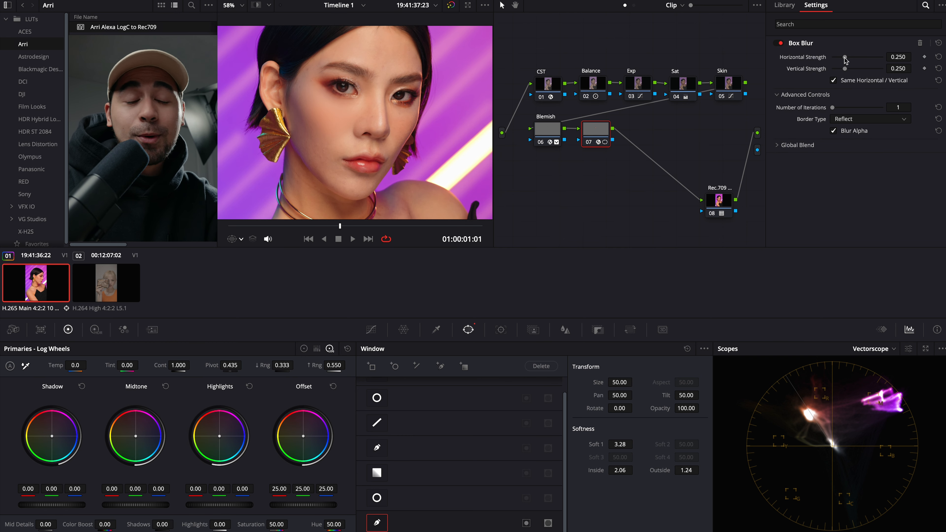
pyautogui.moveTo(845, 61); pyautogui.dragTo(839, 60)
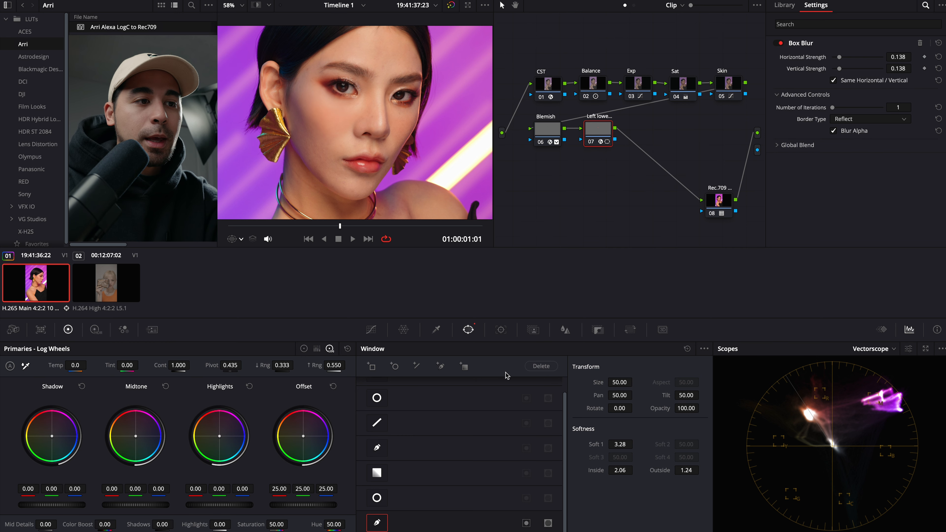
pyautogui.click(501, 330)
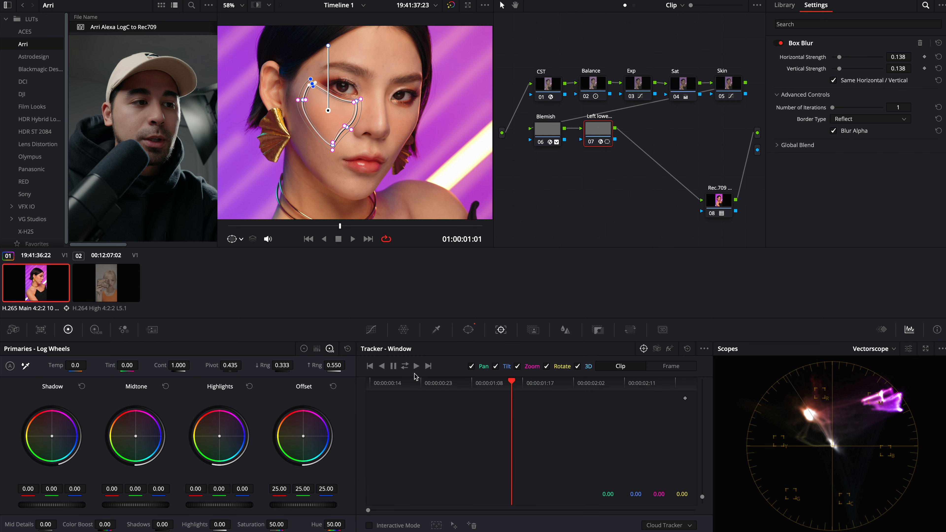
pyautogui.click(405, 366)
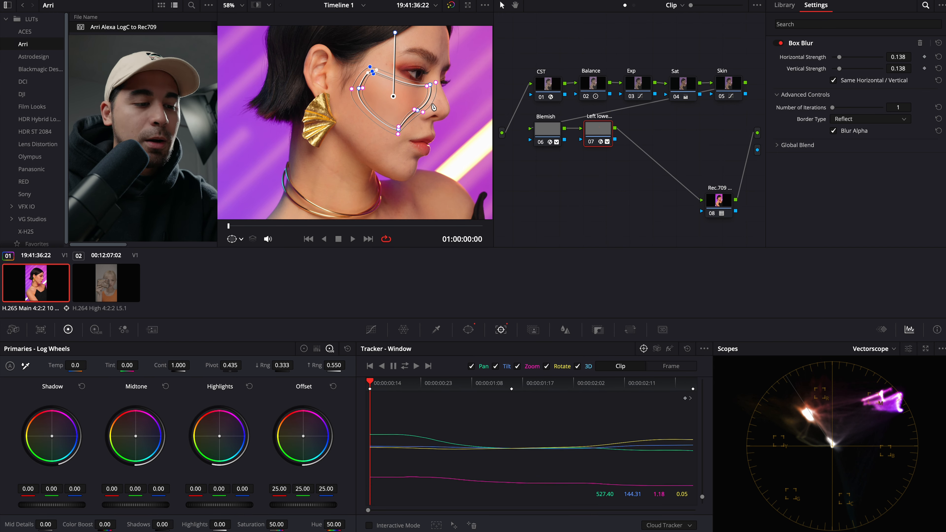
# Step: Hide the window outline and play the clip from the start to check the tracked cheek blur
pyautogui.click(241, 239)
pyautogui.click(293, 274)
pyautogui.press('space')
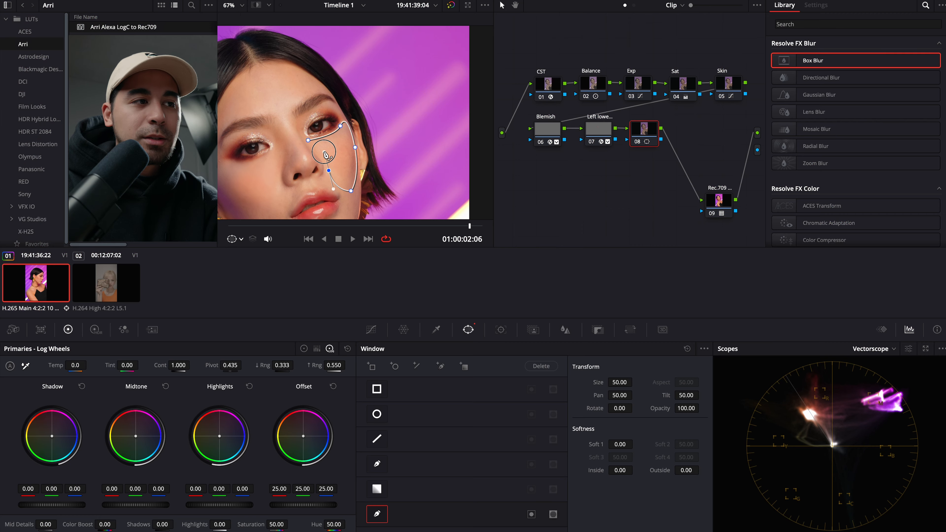
# Step: Close the curve window around the opposite cheek on node 08 and soften it with Soft 1 at 1.44, Inside 2.66 and Outside 1.12
pyautogui.click(309, 141)
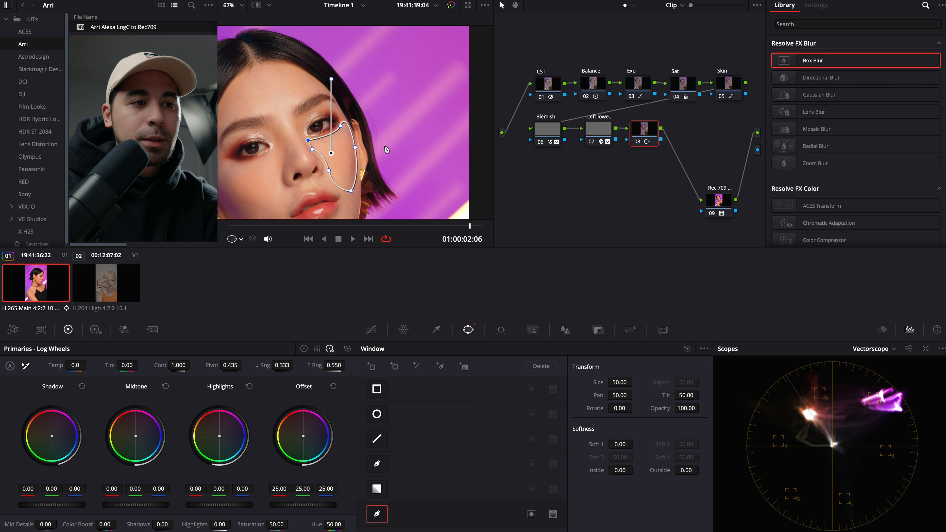
pyautogui.moveTo(632, 445); pyautogui.dragTo(711, 474)
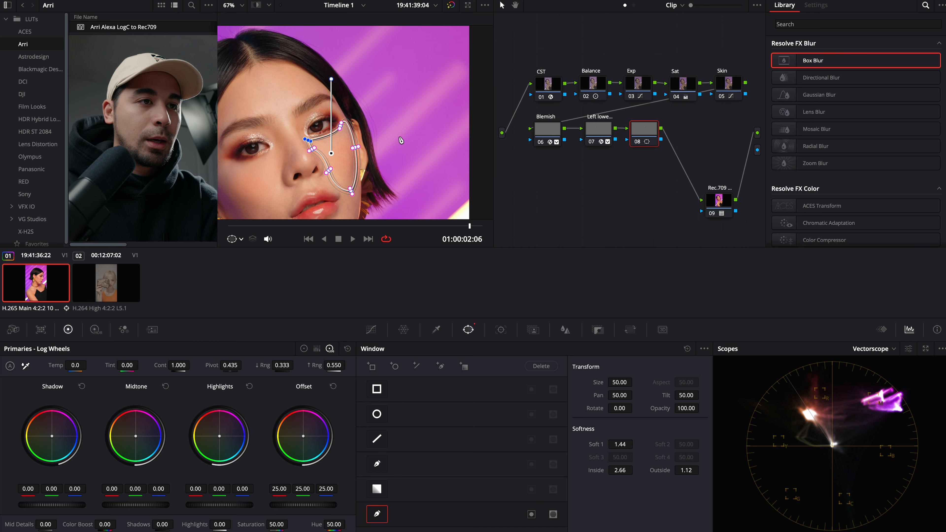
# Step: Apply Box Blur to node 08 with horizontal and vertical strength 0.083, judging the cheek with the window outline hidden
pyautogui.scroll(-3, 400, 140)
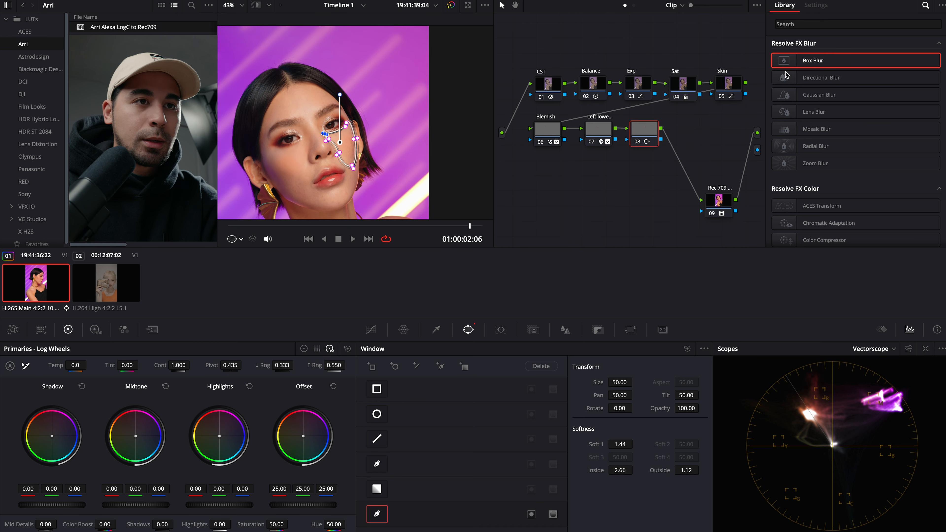
pyautogui.moveTo(823, 56); pyautogui.dragTo(653, 138)
pyautogui.moveTo(845, 57); pyautogui.dragTo(837, 58)
pyautogui.click(242, 239)
pyautogui.click(257, 278)
pyautogui.scroll(2, 361, 182)
pyautogui.scroll(2, 361, 183)
pyautogui.moveTo(837, 69); pyautogui.dragTo(838, 71)
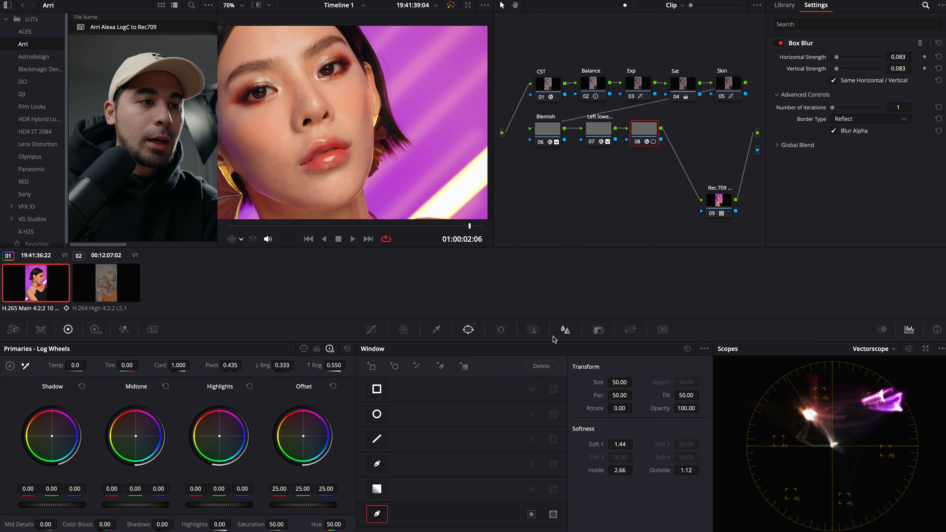
# Step: Track node 08's cheek window in both directions through the clip and scrub the head turn to check its fit
pyautogui.click(502, 330)
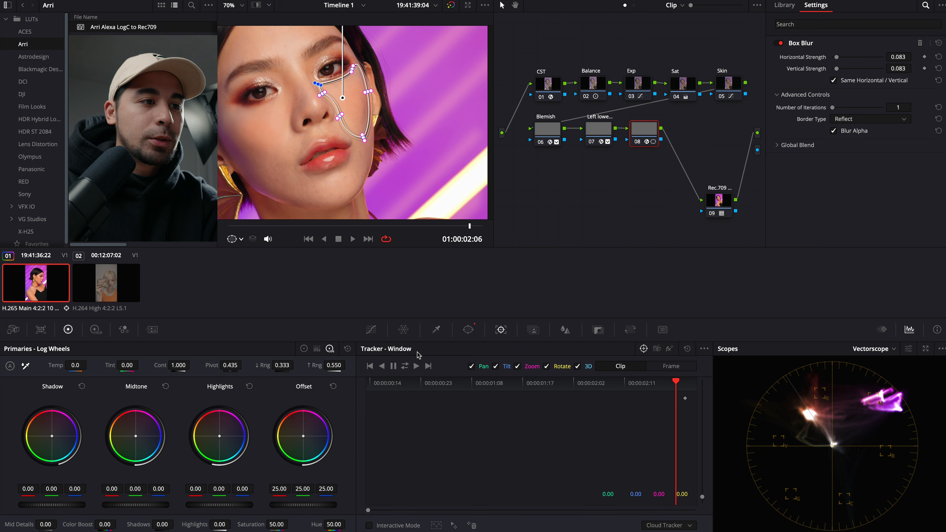
pyautogui.click(405, 366)
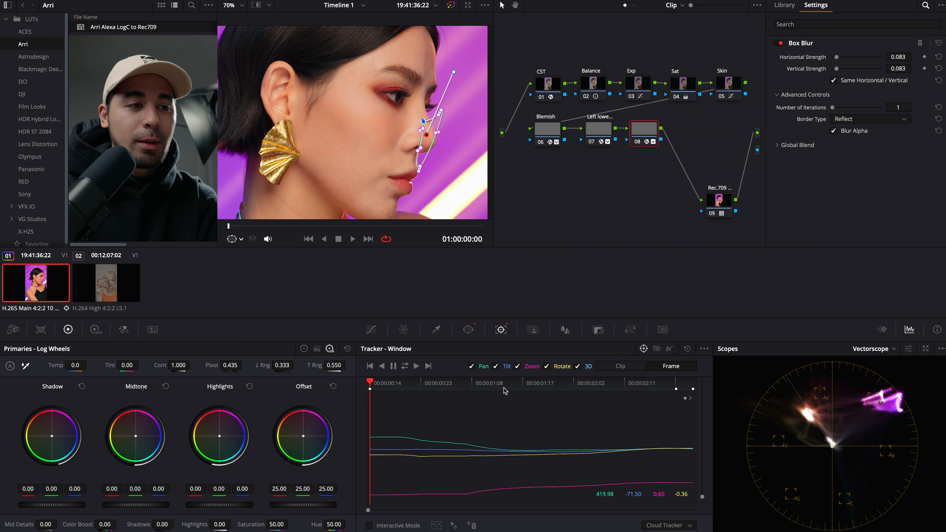
pyautogui.moveTo(460, 385); pyautogui.dragTo(478, 392)
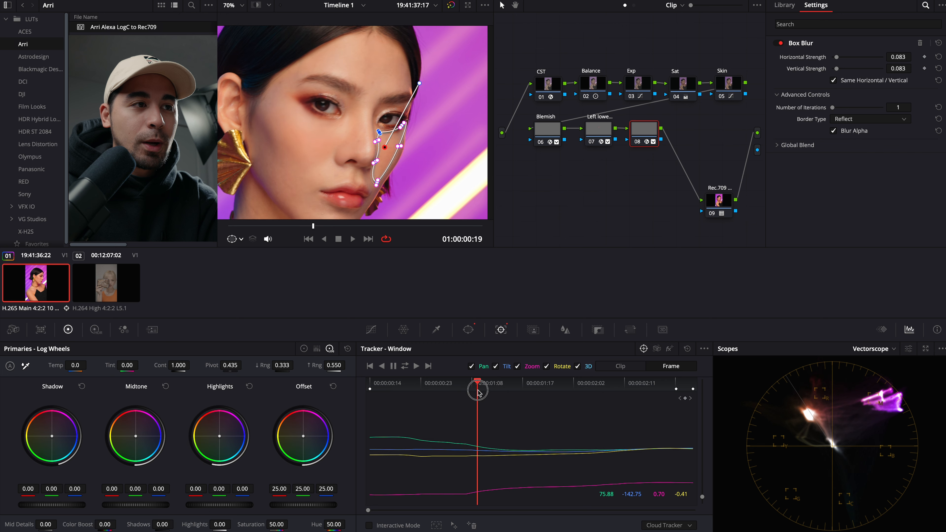
# Step: In the tracker's Frame mode, adjust the window's outer and lower points at 01:00:01:15 and its outer edge at 01:00:01:00 to fit the cheek
pyautogui.moveTo(653, 393); pyautogui.dragTo(593, 394)
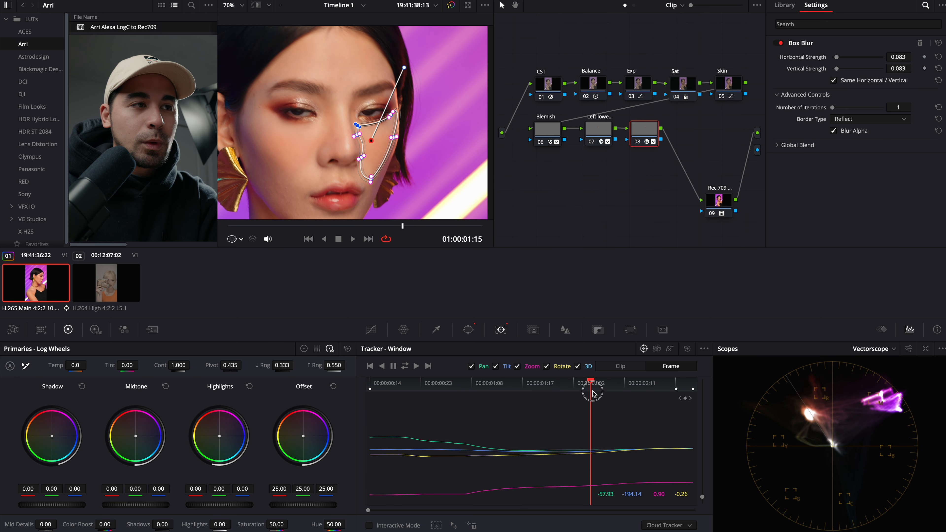
pyautogui.moveTo(395, 138); pyautogui.dragTo(395, 145)
pyautogui.click(371, 180)
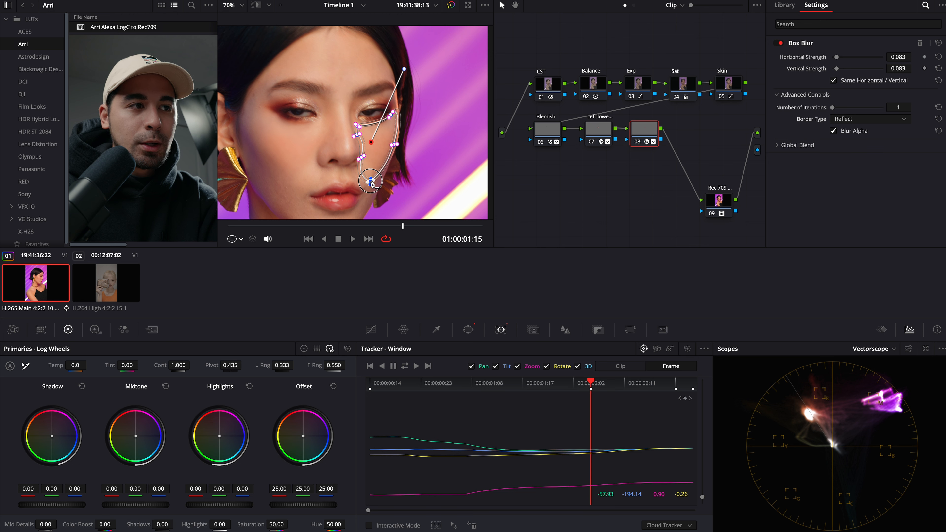
pyautogui.click(556, 384)
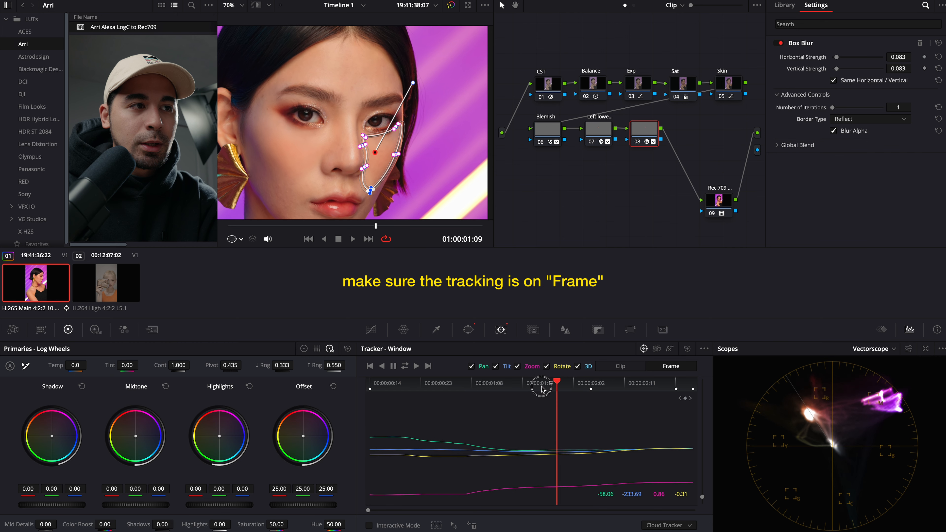
pyautogui.click(506, 384)
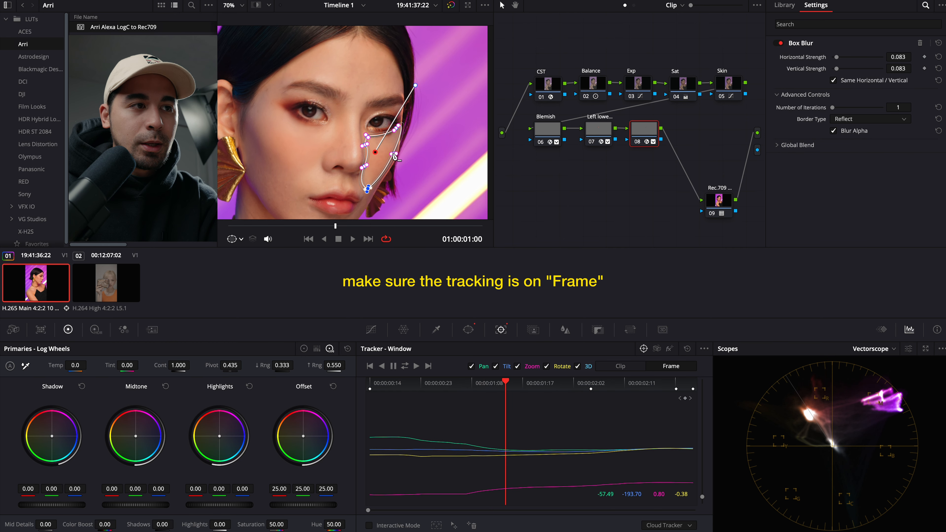
pyautogui.moveTo(394, 154); pyautogui.dragTo(394, 161)
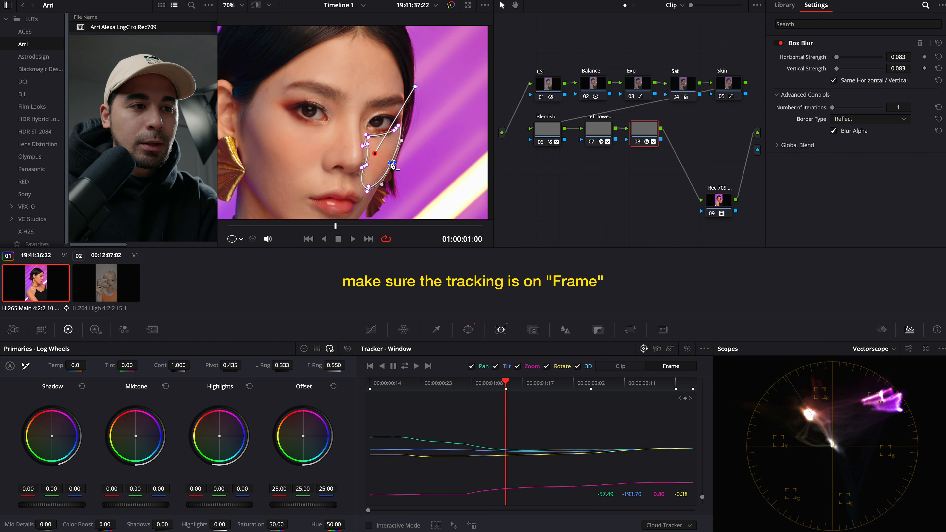
# Step: Adjust the window's nose-side points at 01:00:00:16, fitting its upper inner corner under the eye
pyautogui.moveTo(484, 386); pyautogui.dragTo(466, 390)
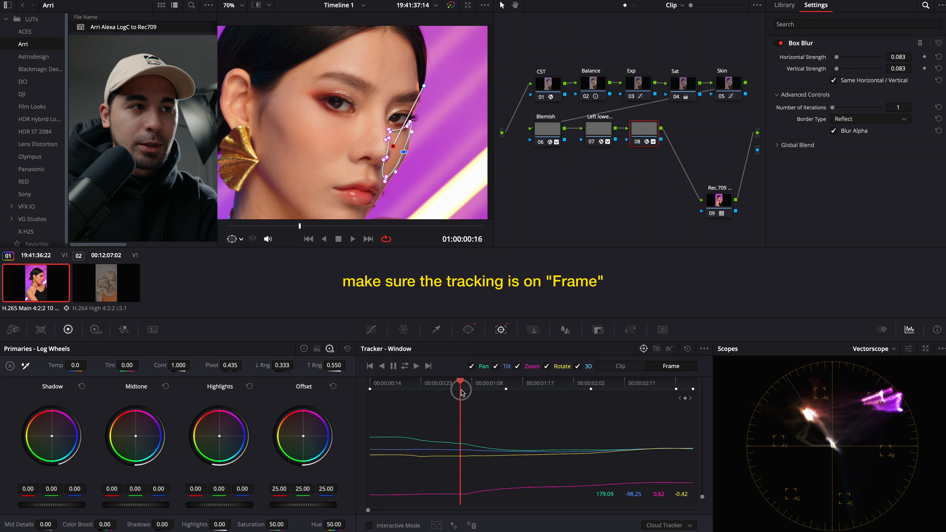
pyautogui.click(388, 158)
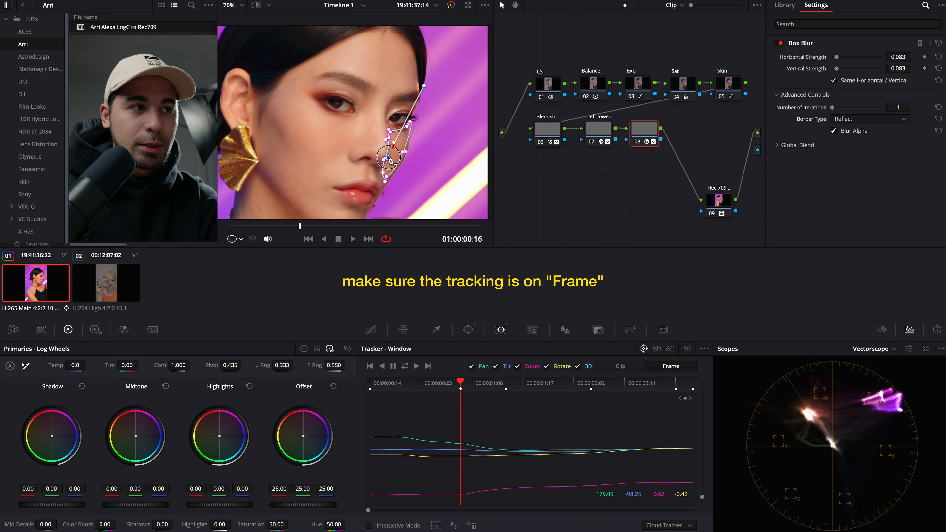
pyautogui.moveTo(389, 158); pyautogui.dragTo(389, 128)
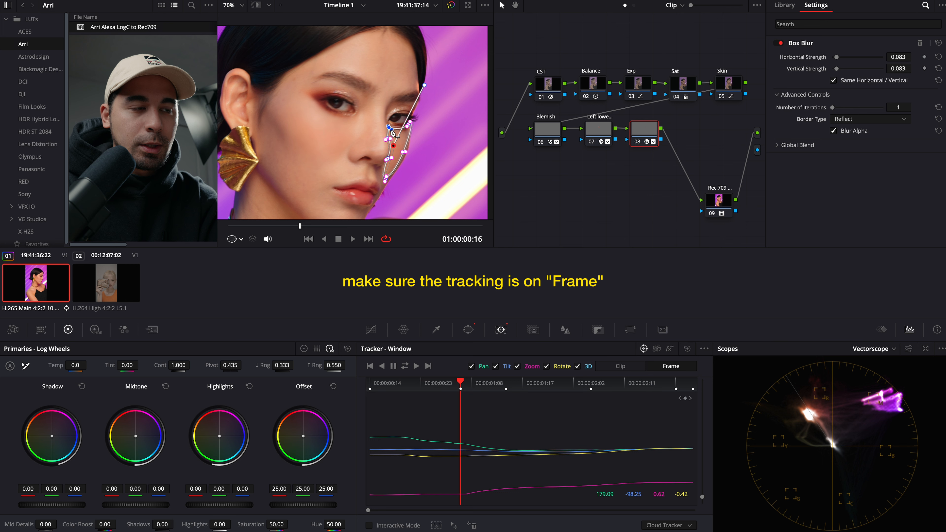
# Step: Reshape the cheek window at 01:00:00:15, moving its upper inner corner beneath the eye and its outer points in to the face contour
pyautogui.moveTo(442, 384); pyautogui.dragTo(455, 385)
pyautogui.scroll(3, 452, 175)
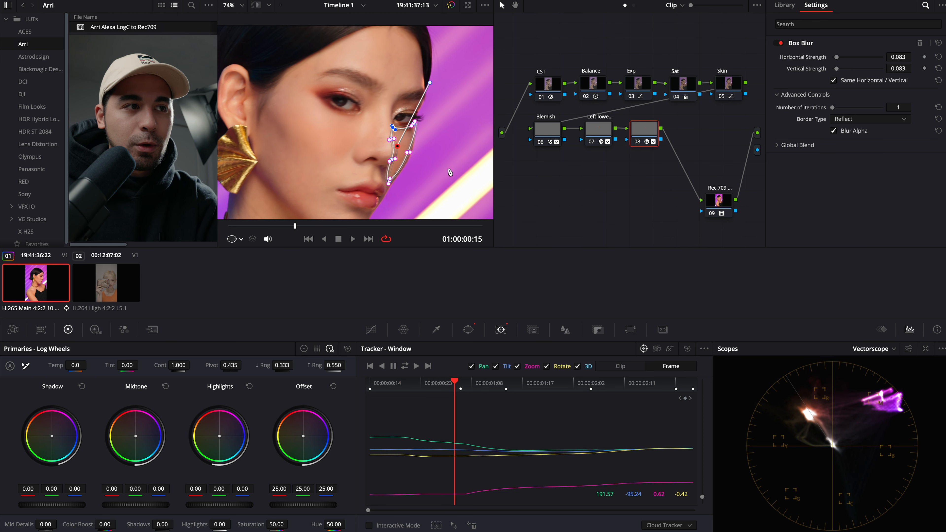
pyautogui.moveTo(453, 176); pyautogui.dragTo(330, 117)
pyautogui.moveTo(327, 84); pyautogui.dragTo(333, 56)
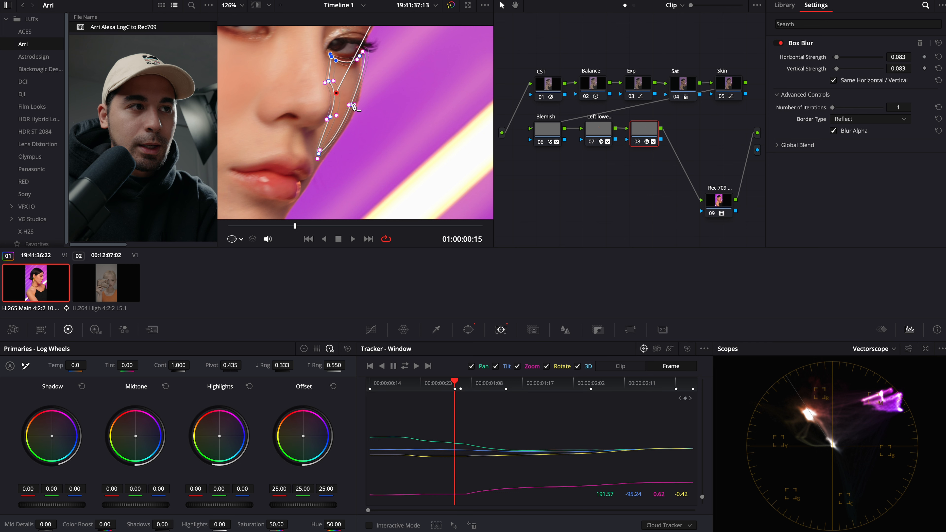
pyautogui.moveTo(351, 105); pyautogui.dragTo(349, 115)
pyautogui.moveTo(359, 56); pyautogui.dragTo(354, 60)
# Step: Pull the window's upper outer corner and outer edge in to the face contour at 01:00:00:14
pyautogui.click(449, 384)
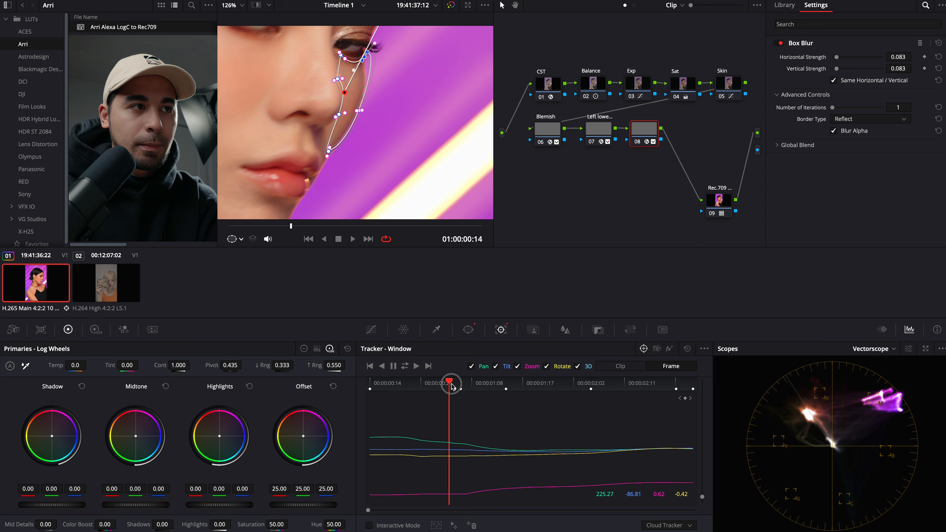
pyautogui.moveTo(366, 56); pyautogui.dragTo(357, 63)
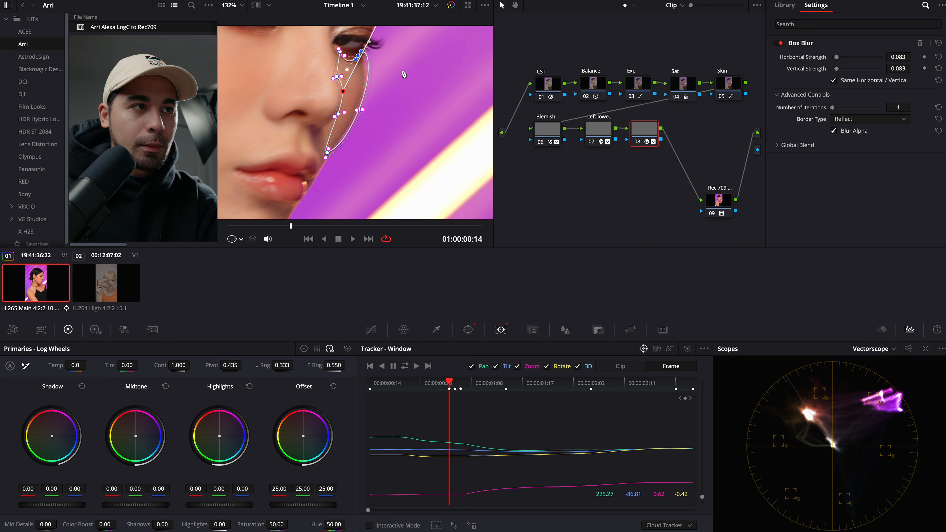
pyautogui.scroll(1, 396, 78)
pyautogui.moveTo(357, 85); pyautogui.dragTo(354, 86)
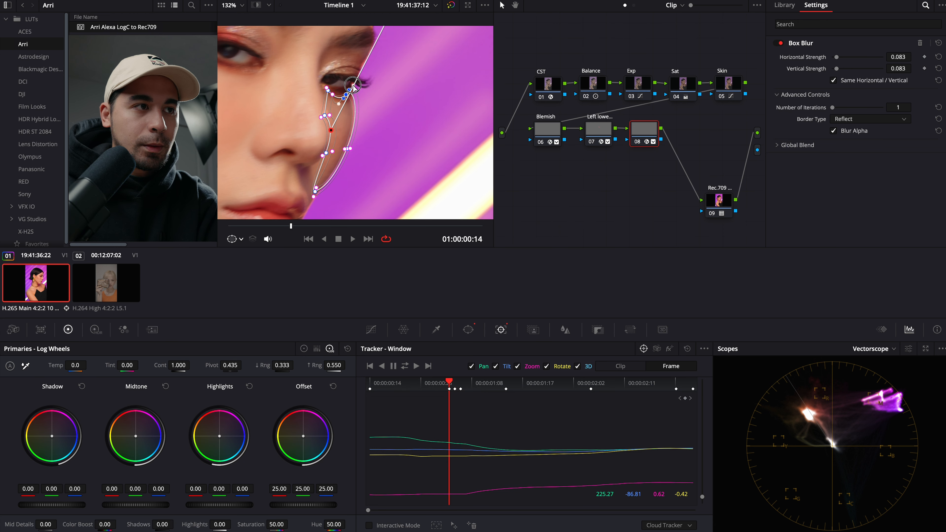
pyautogui.moveTo(347, 149); pyautogui.dragTo(344, 149)
# Step: Narrow the cheek window at 01:00:00:13 by moving its nose-side points outward and raising its lower tip
pyautogui.press('Left')
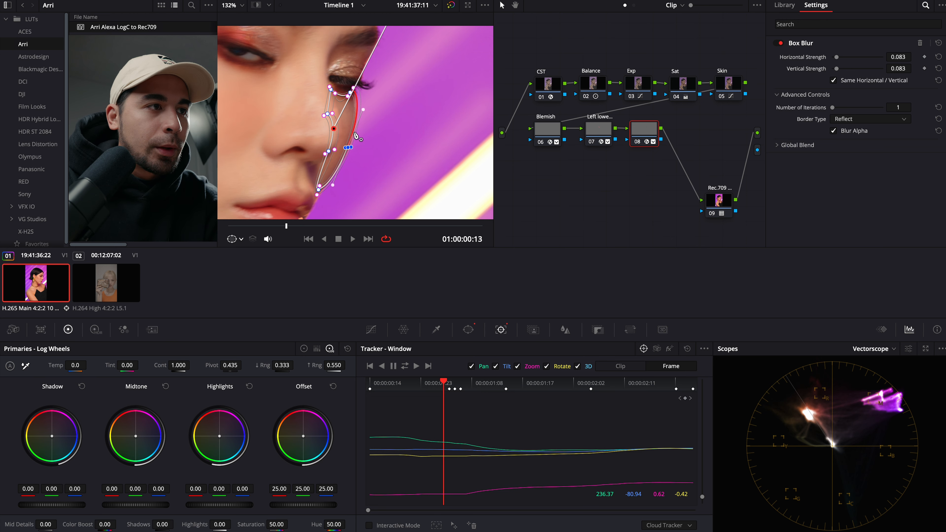
pyautogui.click(360, 119)
pyautogui.click(336, 128)
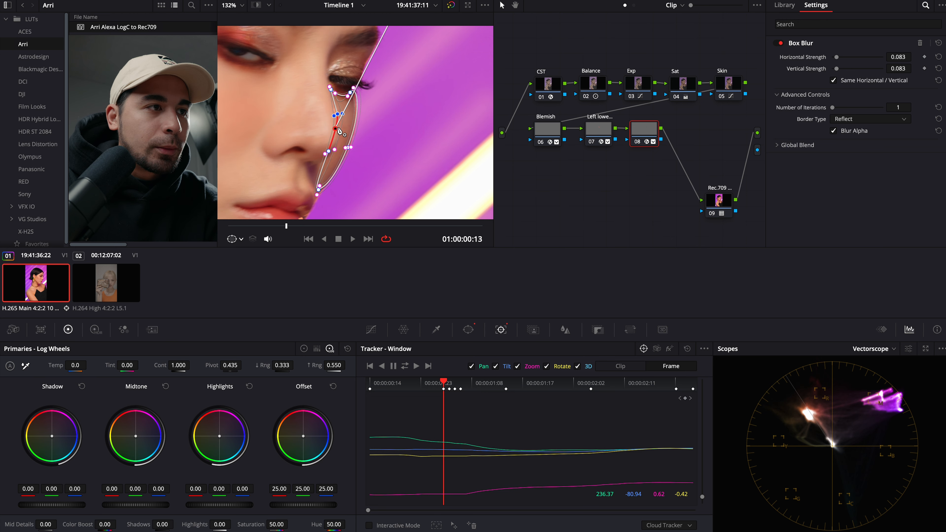
pyautogui.moveTo(331, 152); pyautogui.dragTo(338, 148)
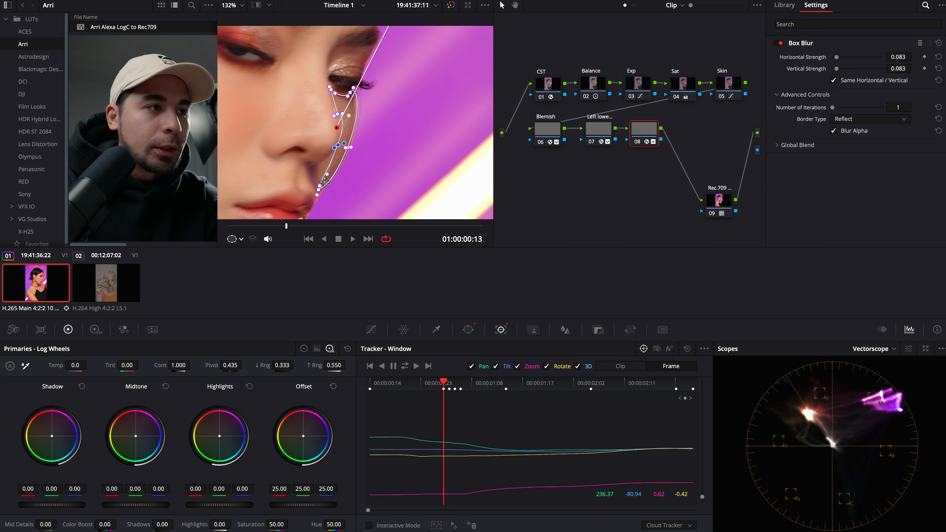
pyautogui.moveTo(325, 182); pyautogui.dragTo(323, 169)
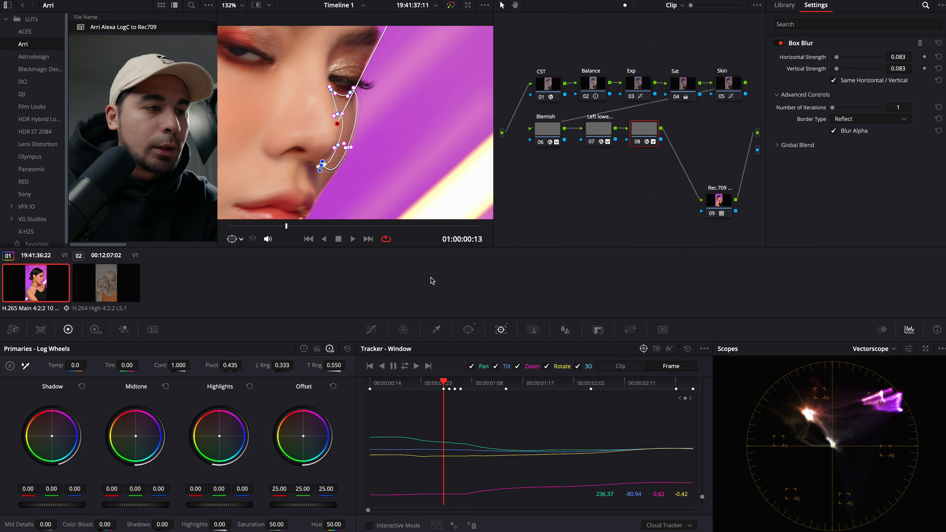
# Step: Return to 01:00:00:14 and refine the window's nose-side points and raise its lower tip to fit the visible cheek
pyautogui.moveTo(444, 382); pyautogui.dragTo(449, 382)
pyautogui.moveTo(325, 115); pyautogui.dragTo(331, 118)
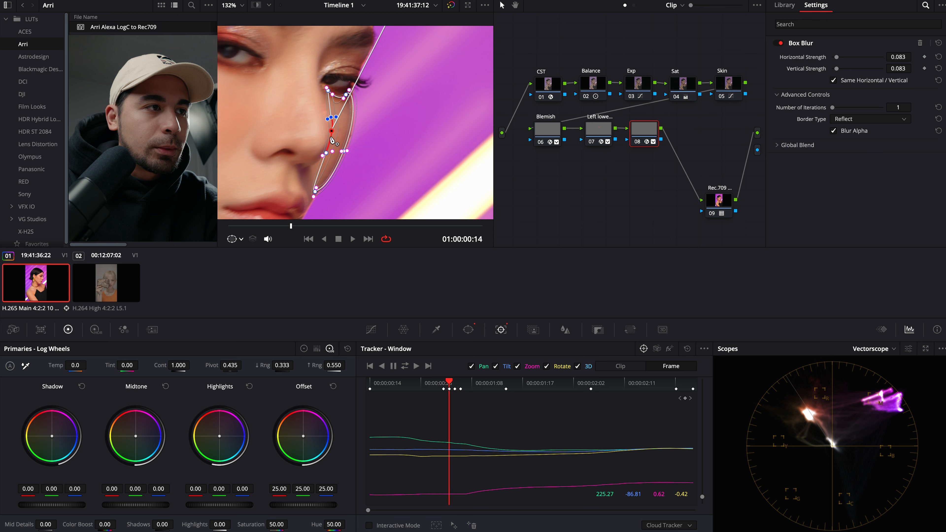
pyautogui.moveTo(326, 153); pyautogui.dragTo(328, 150)
pyautogui.moveTo(319, 191); pyautogui.dragTo(314, 179)
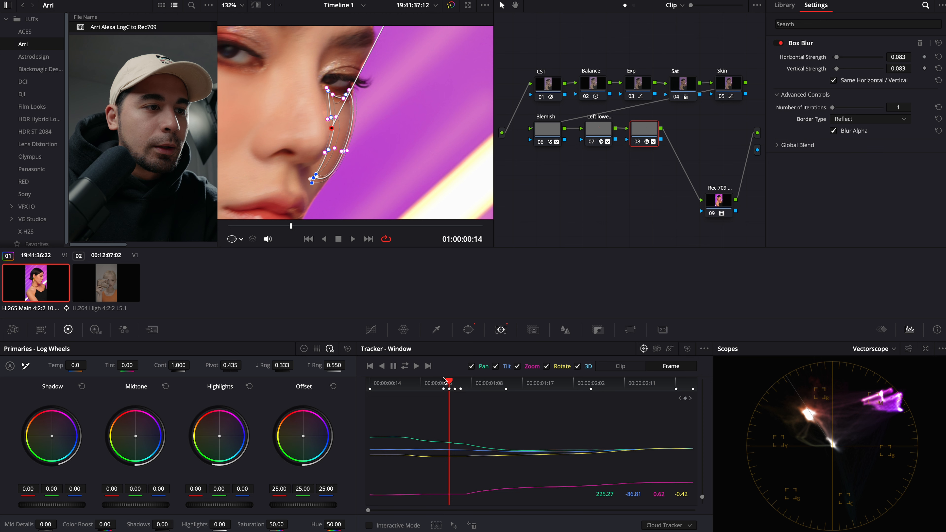
# Step: Move the window's nose-side points toward the outer face contour at 01:00:00:12, leaving a thin strip over the cheek
pyautogui.moveTo(444, 381); pyautogui.dragTo(437, 381)
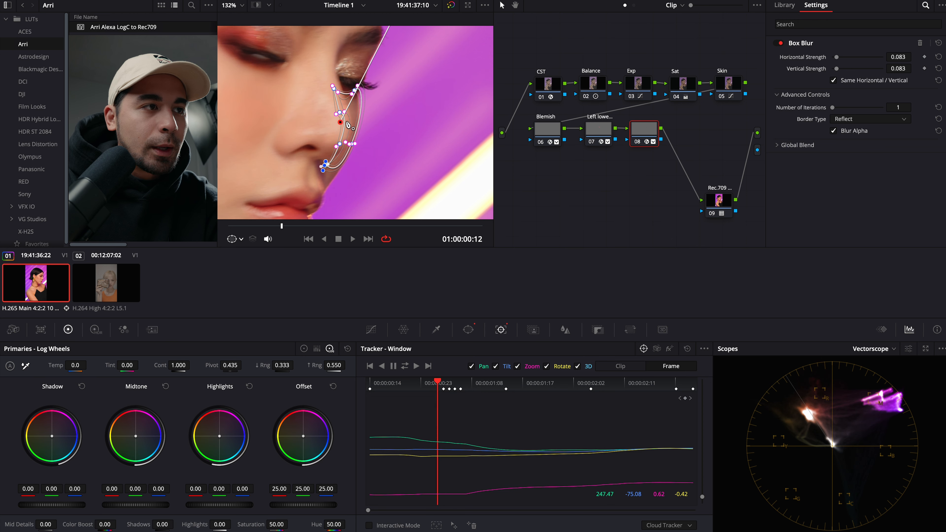
pyautogui.moveTo(339, 113); pyautogui.dragTo(345, 91)
pyautogui.moveTo(342, 145); pyautogui.dragTo(350, 141)
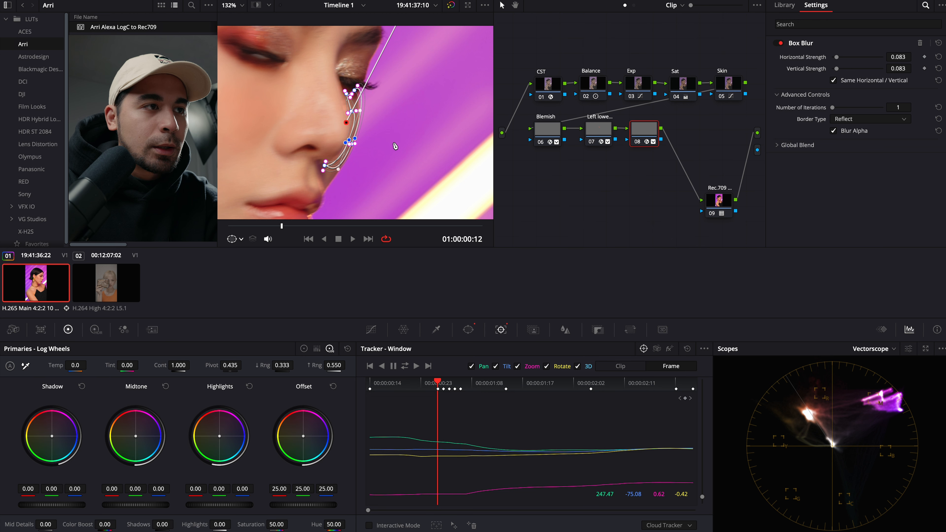
# Step: Move the whole cheek window off the face and beyond the picture's edge at 01:00:00:11
pyautogui.click(432, 391)
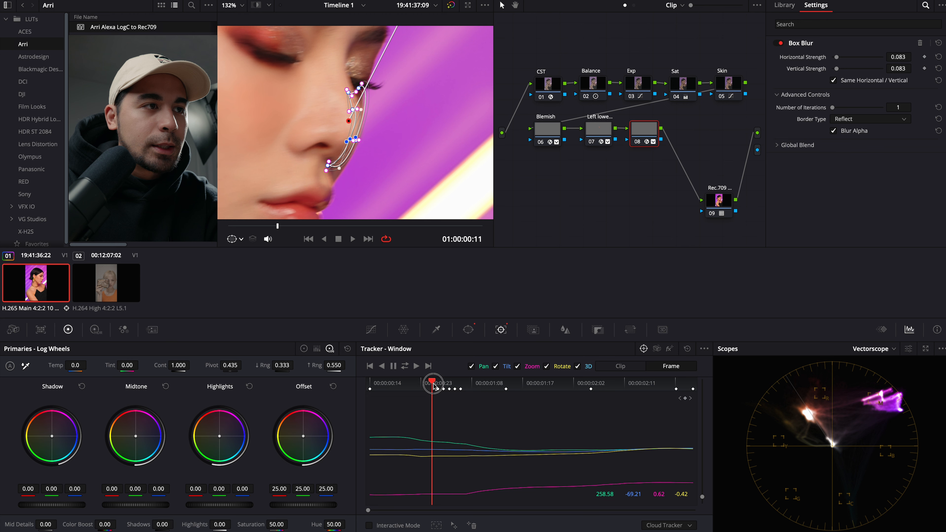
pyautogui.scroll(-4, 357, 121)
pyautogui.click(357, 119)
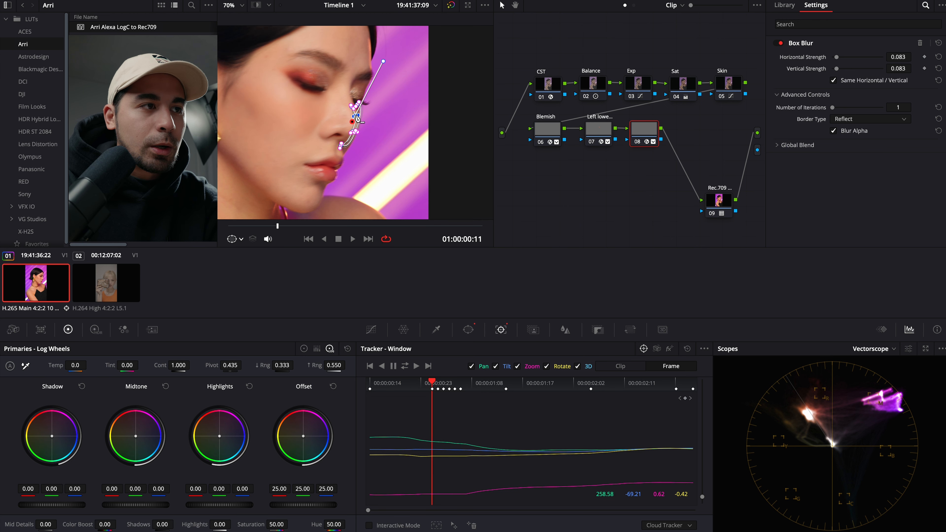
pyautogui.click(361, 134)
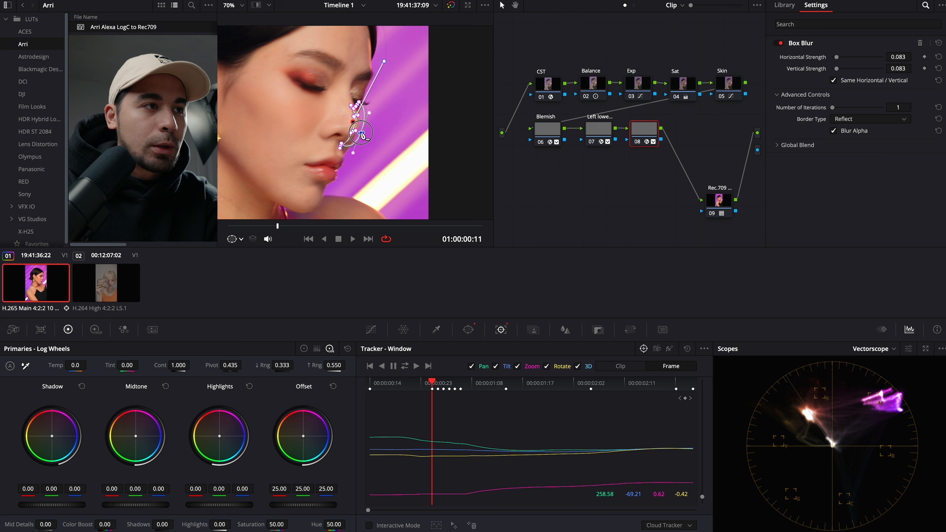
pyautogui.moveTo(355, 130); pyautogui.dragTo(467, 117)
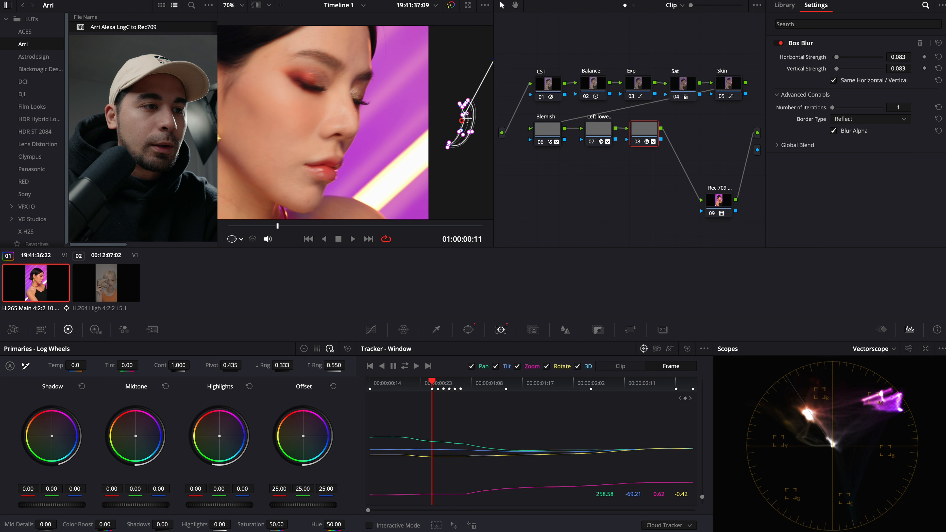
# Step: Move the window outside the picture at 01:00:00:00, play the clip to check its path, and hide the window outline
pyautogui.moveTo(432, 388); pyautogui.dragTo(370, 382)
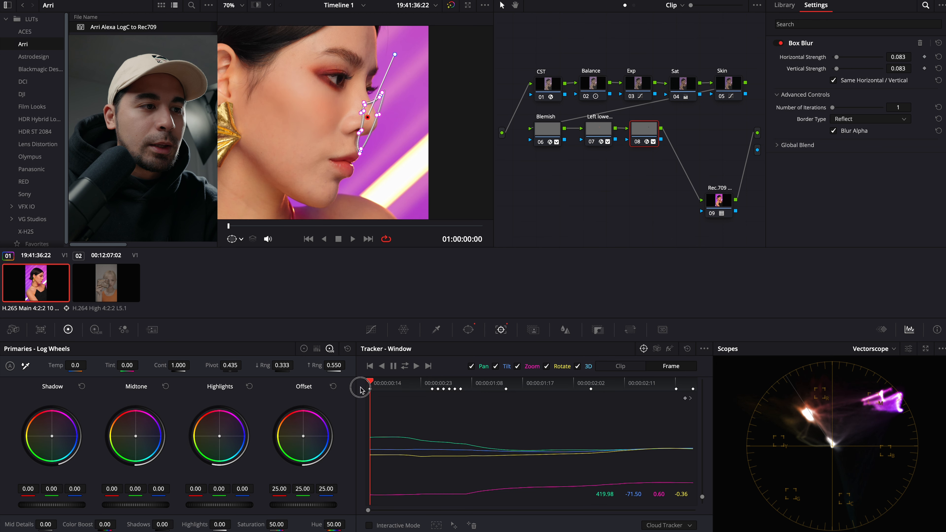
pyautogui.moveTo(368, 116); pyautogui.dragTo(451, 117)
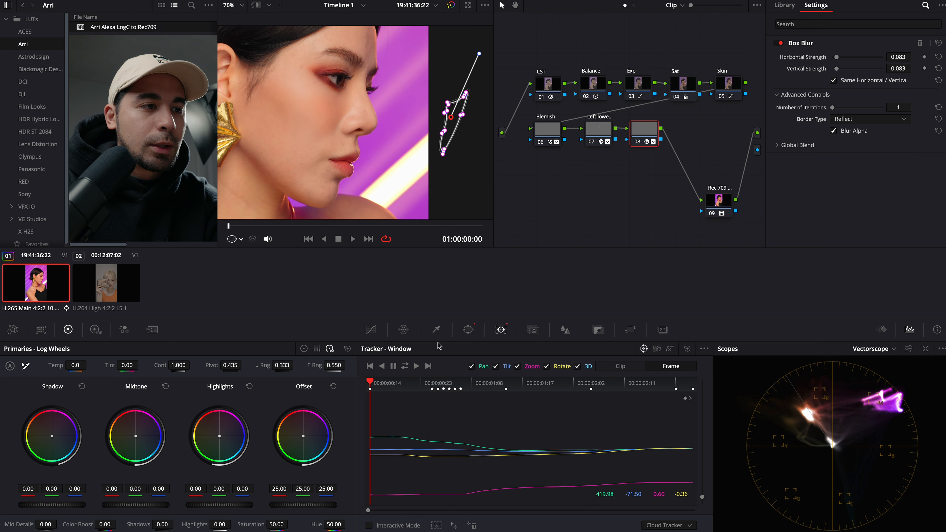
pyautogui.press('space')
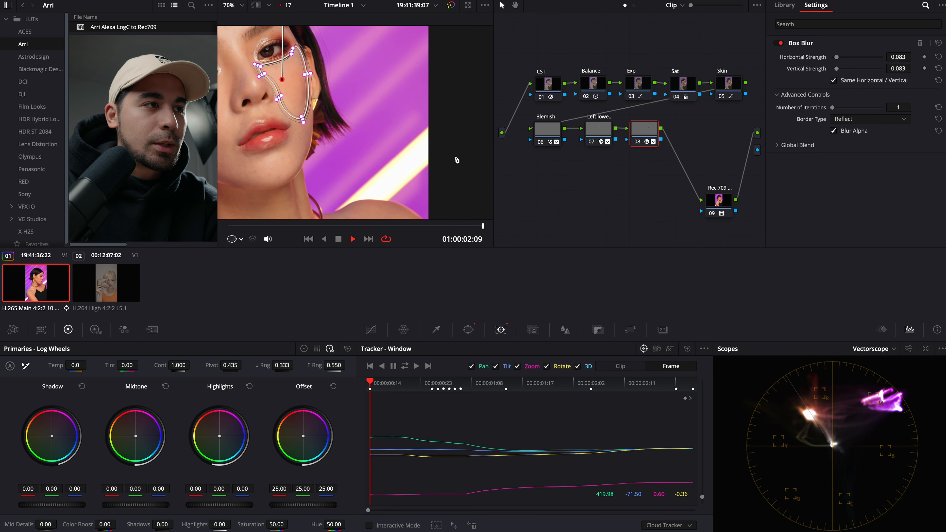
pyautogui.press('space')
pyautogui.hotkey('shift', '`')
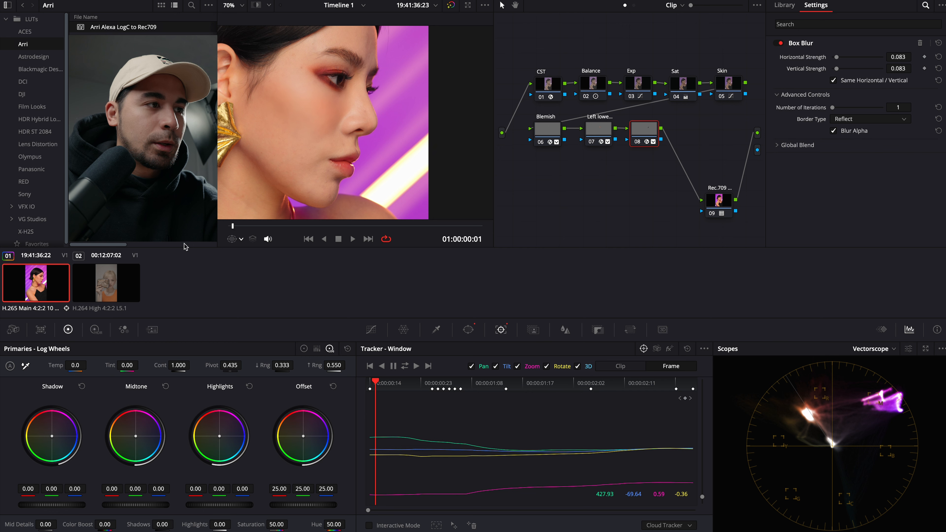
# Step: Set the Box Blur's horizontal and vertical strength to 0.275 and play the clip to check the softened cheek
pyautogui.moveTo(837, 69); pyautogui.dragTo(846, 70)
pyautogui.press('space')
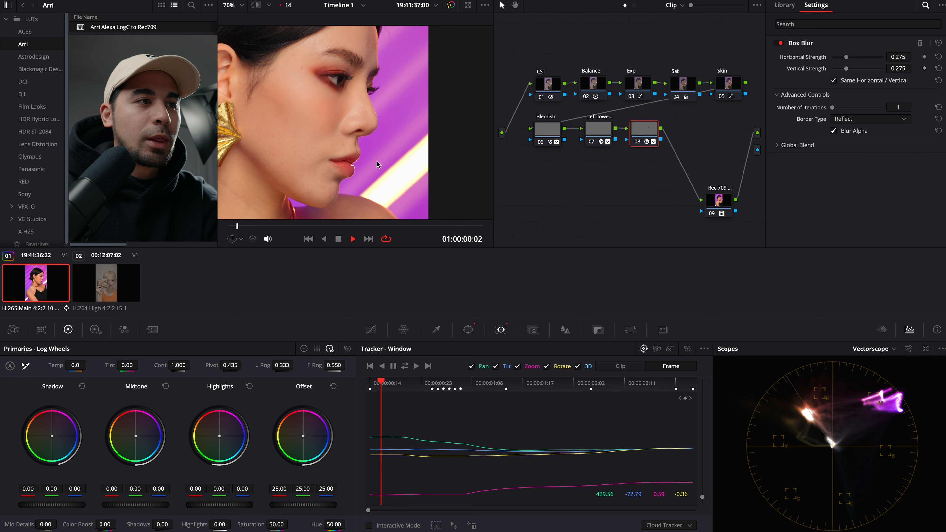
pyautogui.press('space')
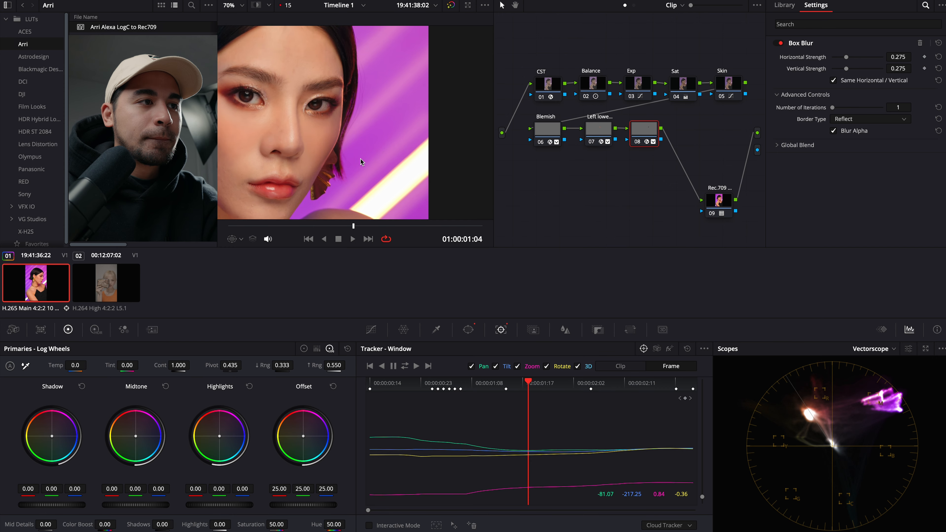
pyautogui.moveTo(360, 159); pyautogui.dragTo(419, 142)
pyautogui.press('space')
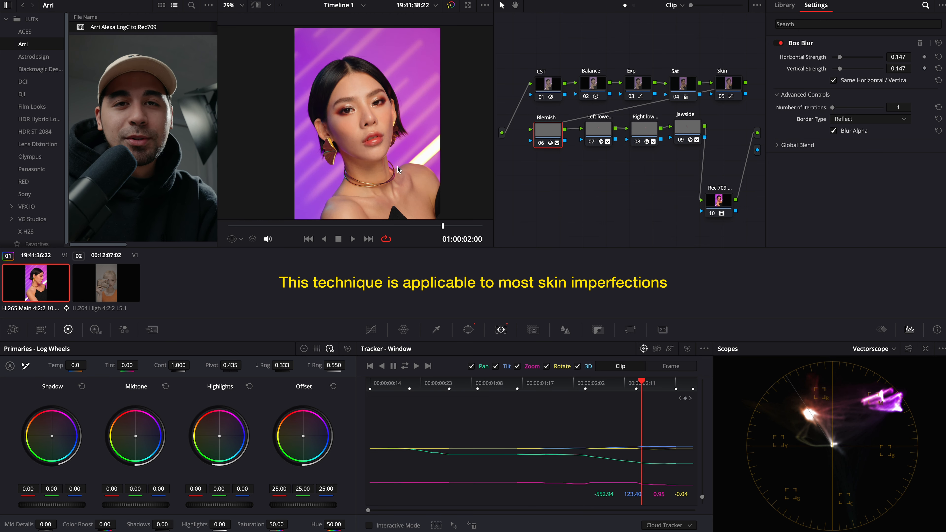
# Step: Examine the skin on the shoulder, arm and face at 01:00:02:00 and review the Jawside node
pyautogui.scroll(6, 398, 166)
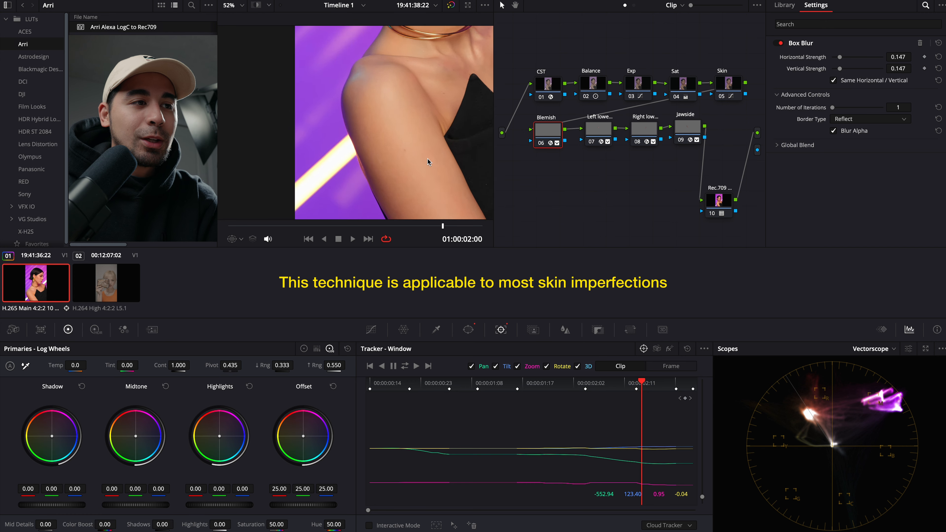
pyautogui.scroll(3, 417, 155)
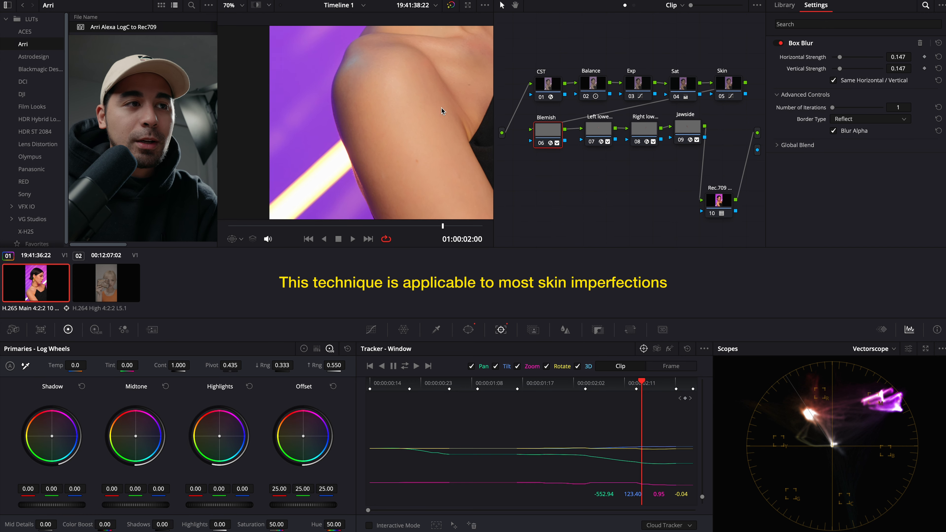
pyautogui.scroll(-4, 442, 109)
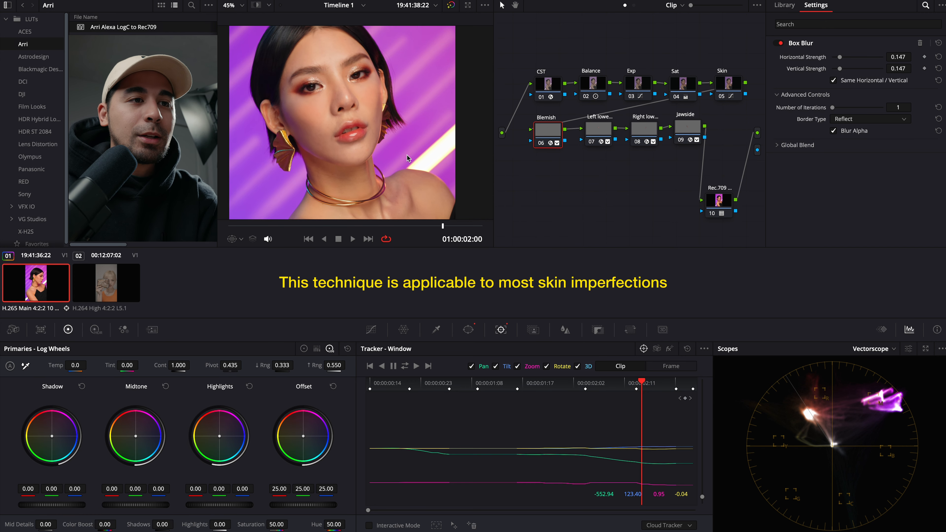
pyautogui.click(683, 135)
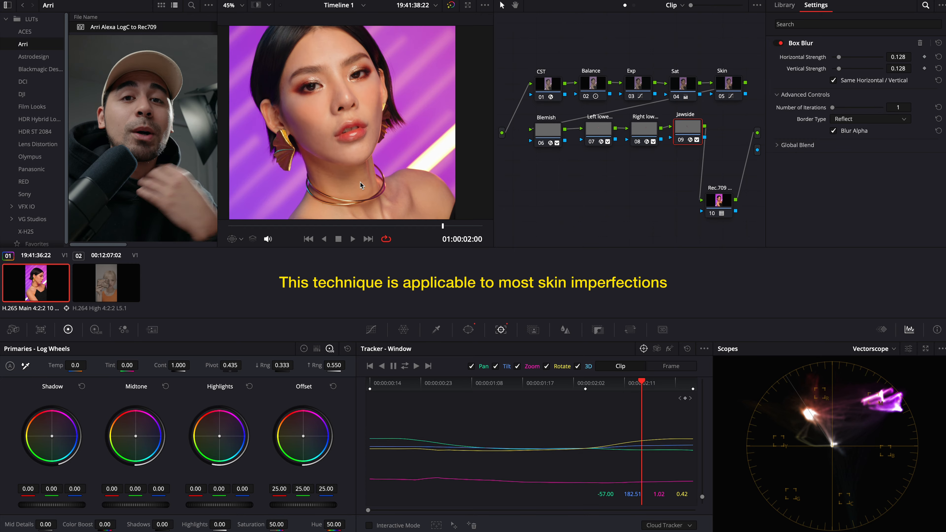
pyautogui.scroll(2, 410, 167)
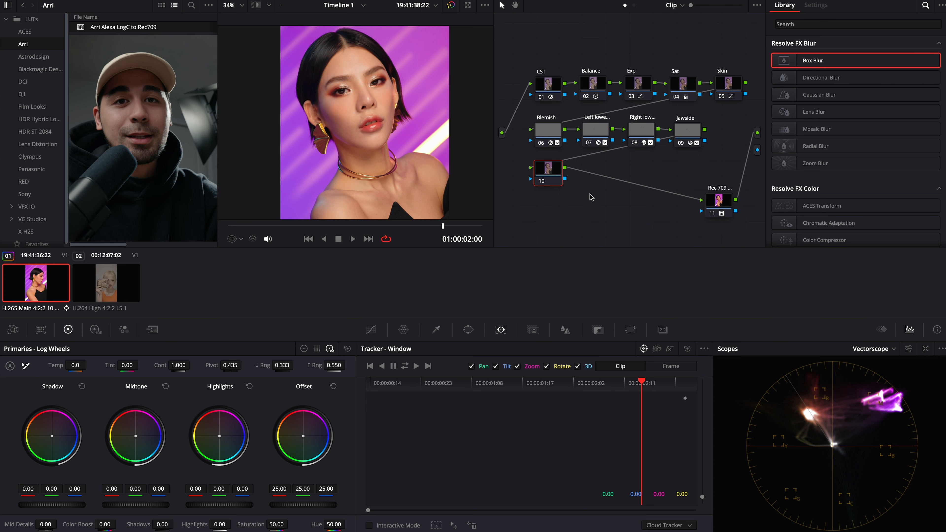
pyautogui.scroll(2, 389, 92)
pyautogui.scroll(-2, 388, 87)
pyautogui.scroll(2, 389, 87)
pyautogui.scroll(-1, 398, 96)
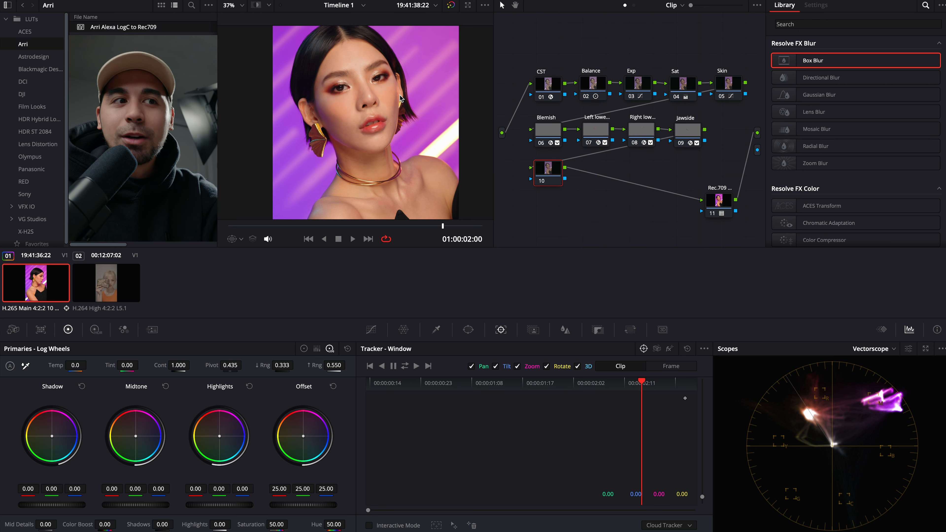
# Step: Draw a closed curve window around the viewer's-left eye on node 10 at 01:00:02:00
pyautogui.click(468, 329)
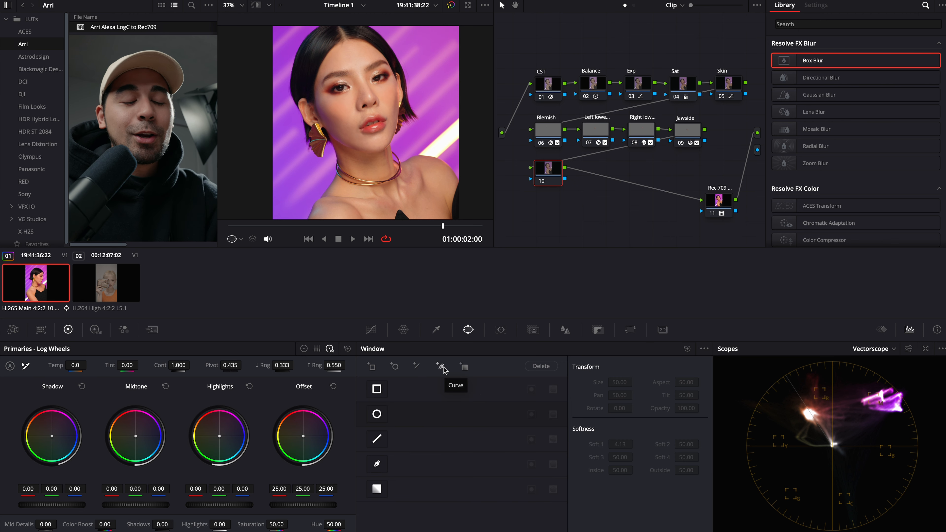
pyautogui.click(440, 367)
pyautogui.scroll(5, 330, 79)
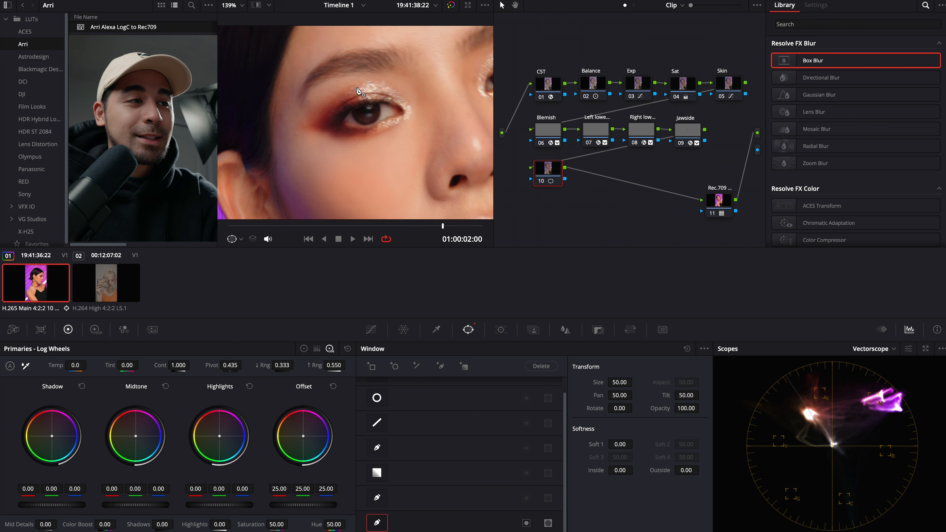
pyautogui.click(342, 120)
pyautogui.moveTo(402, 111)
pyautogui.mouseDown()
pyautogui.moveTo(438, 134)
pyautogui.moveTo(339, 121)
pyautogui.mouseUp()
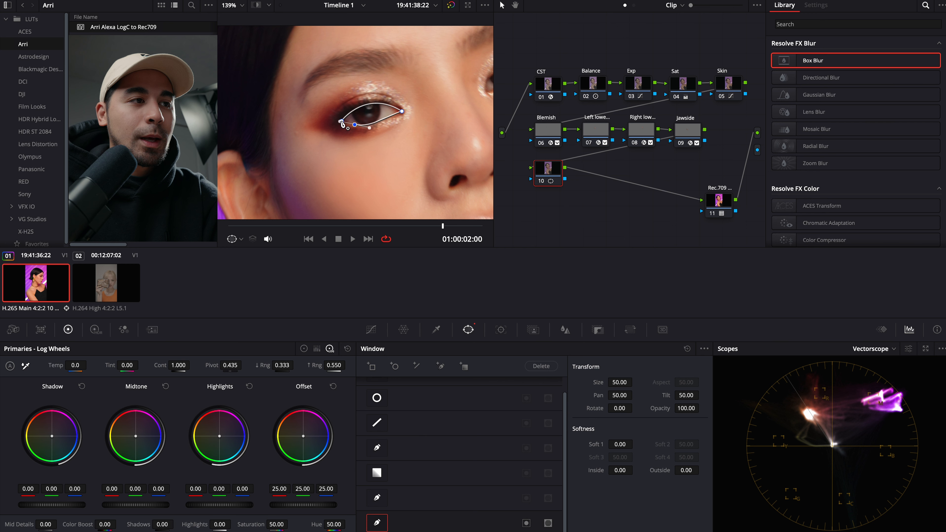
pyautogui.click(341, 121)
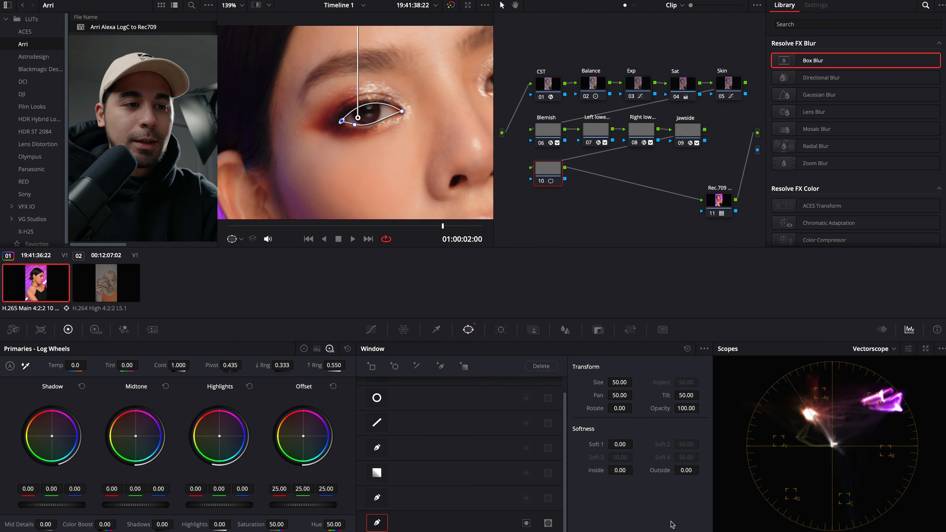
# Step: Feather the eye window with Soft 1 at 2.02, Inside 2.84 and Outside 0.48, and label the node "eye L"
pyautogui.moveTo(622, 475); pyautogui.dragTo(690, 471)
pyautogui.moveTo(620, 444)
pyautogui.mouseDown()
pyautogui.moveTo(676, 450)
pyautogui.moveTo(624, 446)
pyautogui.mouseUp()
pyautogui.rightClick(560, 179)
pyautogui.click(567, 186)
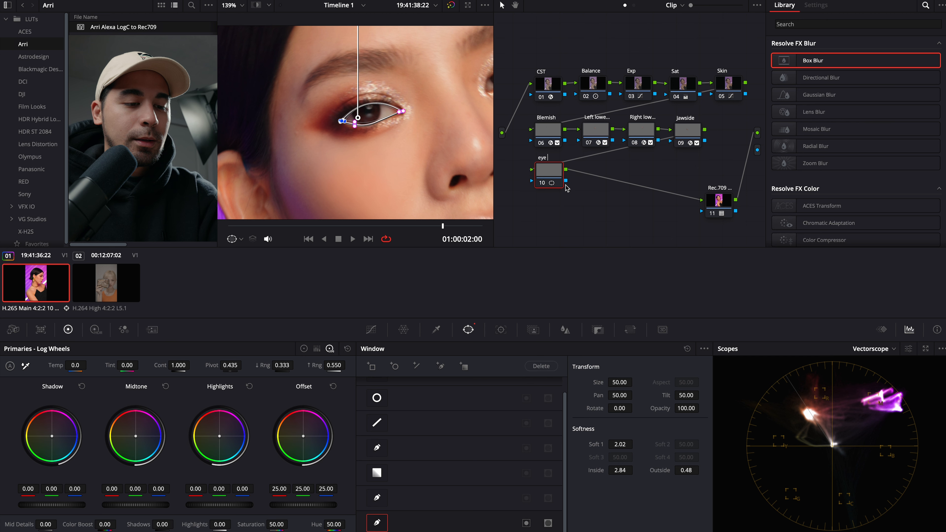
pyautogui.write('L')
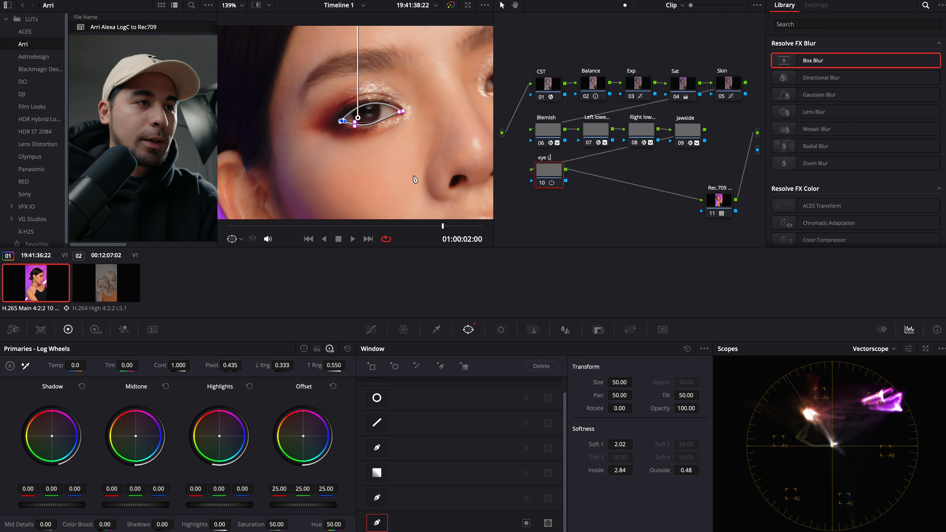
# Step: Set the eye node's Color Boost to -17.00 and its Saturation to 55.70
pyautogui.click(371, 329)
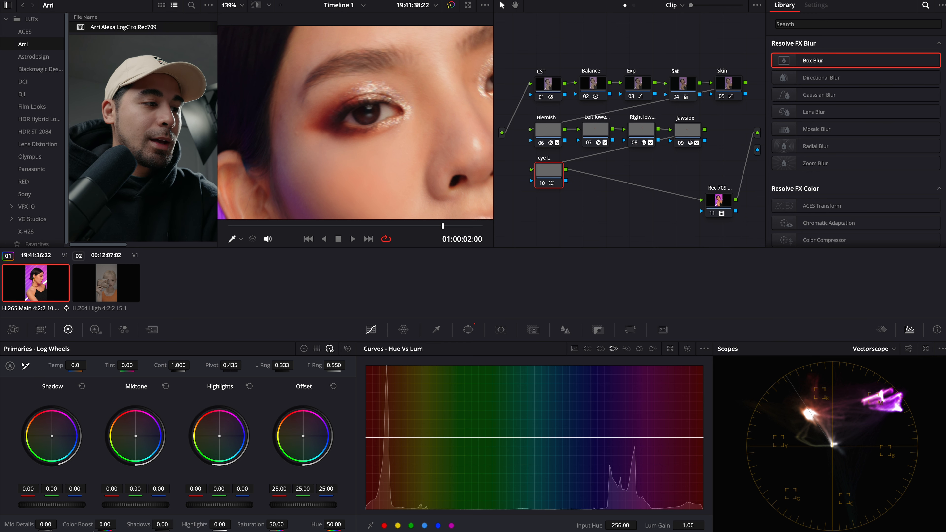
pyautogui.moveTo(108, 528); pyautogui.dragTo(91, 525)
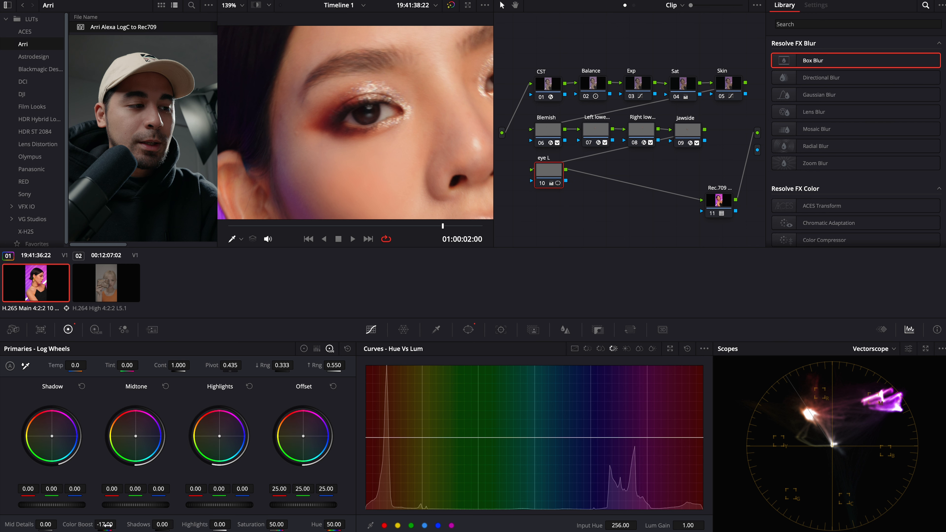
pyautogui.moveTo(276, 526); pyautogui.dragTo(302, 526)
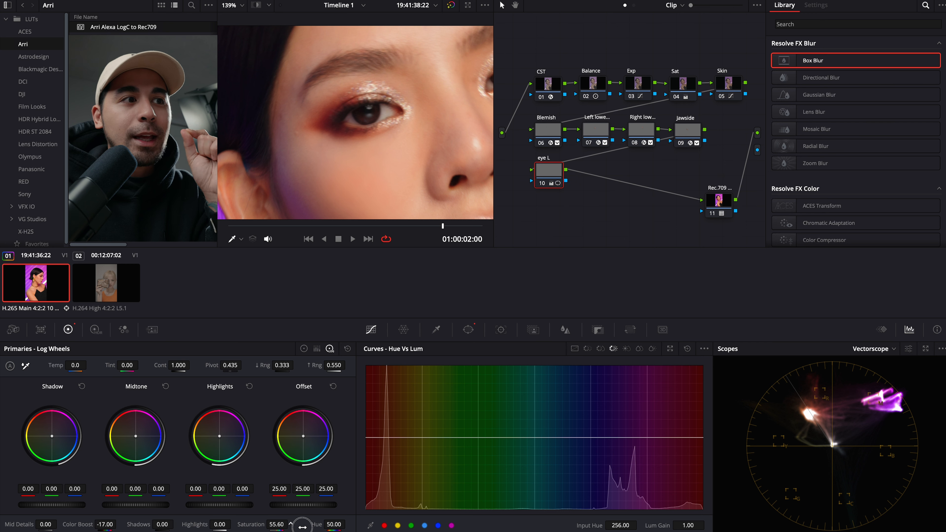
pyautogui.moveTo(302, 527); pyautogui.dragTo(302, 526)
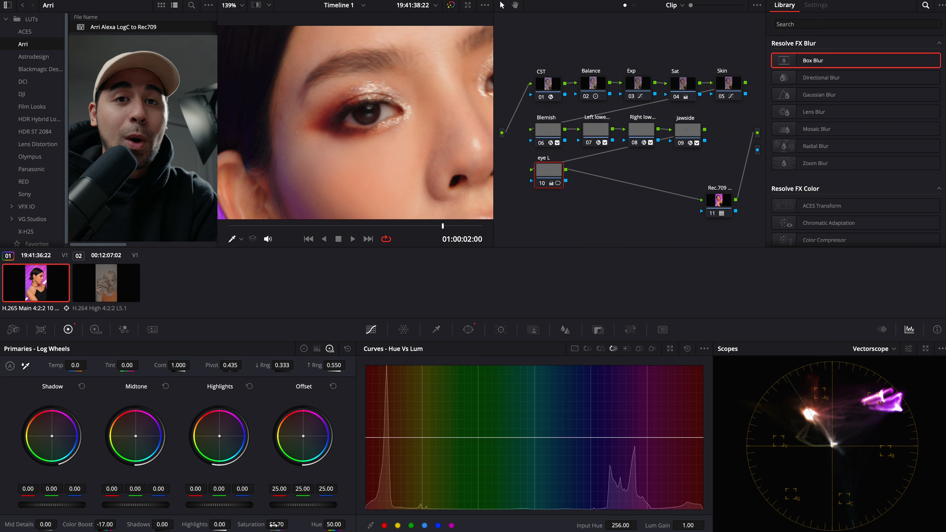
# Step: Show the custom curve and the primary color wheels, and raise the eye node's Gain to 1.26
pyautogui.scroll(-3, 392, 140)
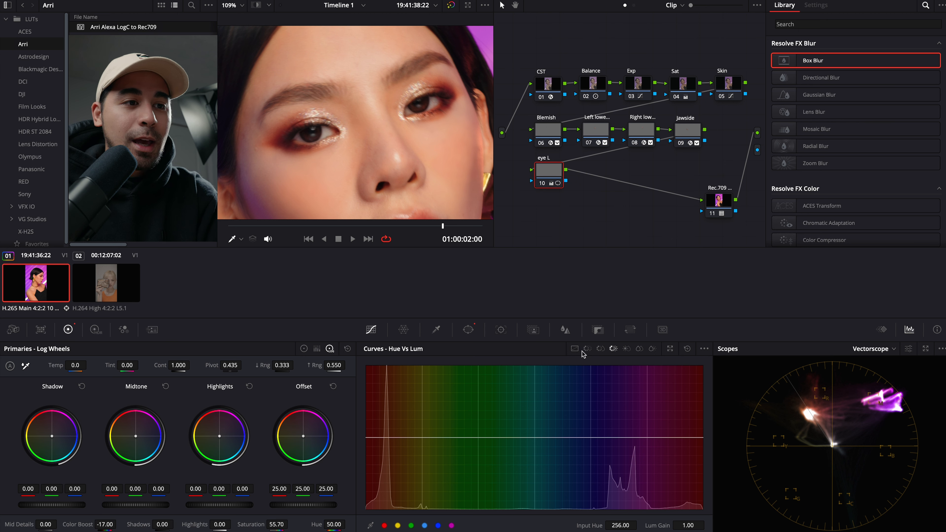
pyautogui.click(575, 349)
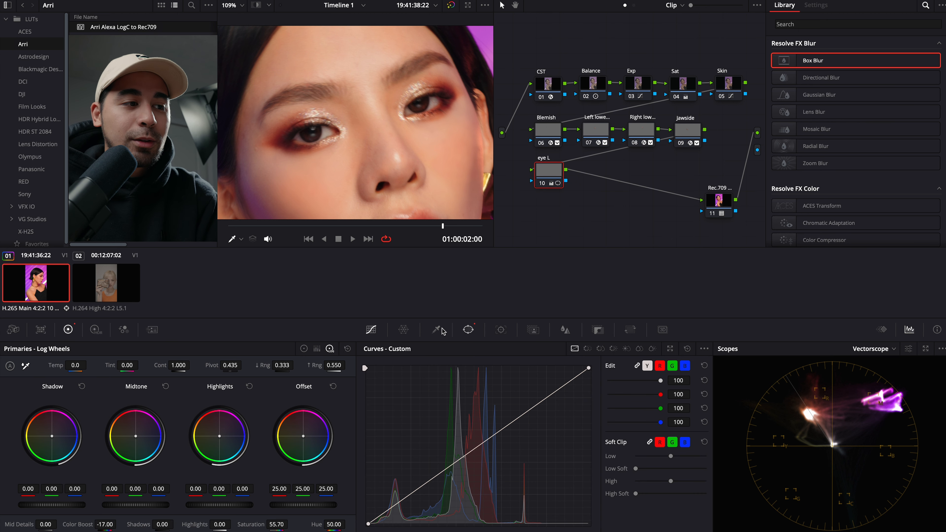
pyautogui.click(304, 347)
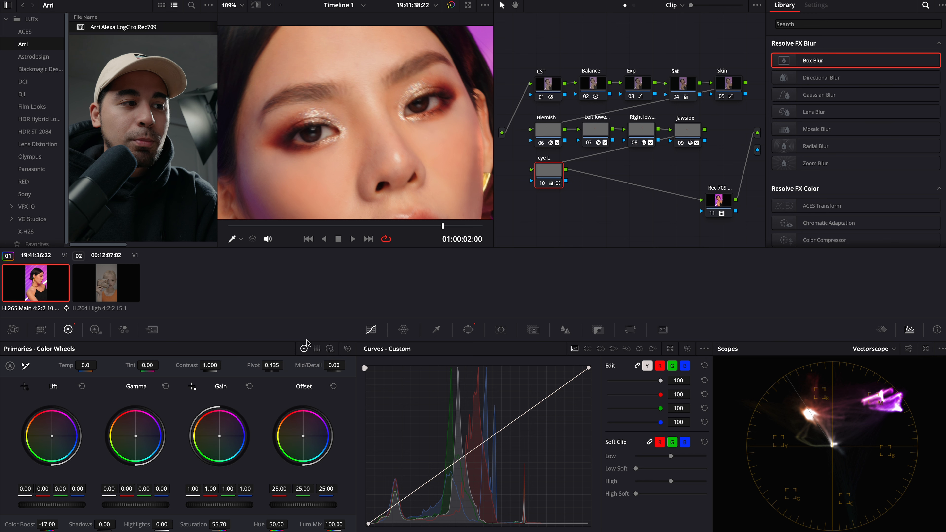
pyautogui.moveTo(216, 508); pyautogui.dragTo(320, 507)
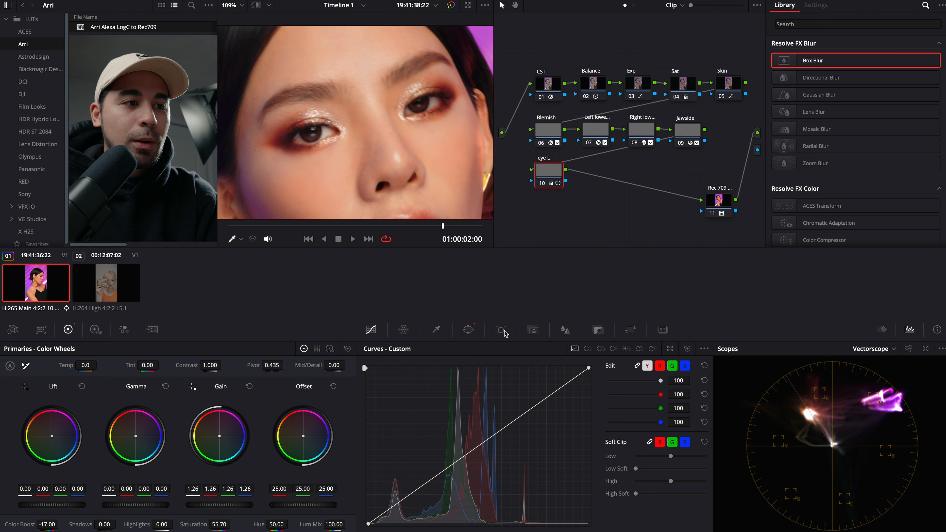
pyautogui.click(468, 329)
pyautogui.moveTo(553, 447); pyautogui.dragTo(387, 448)
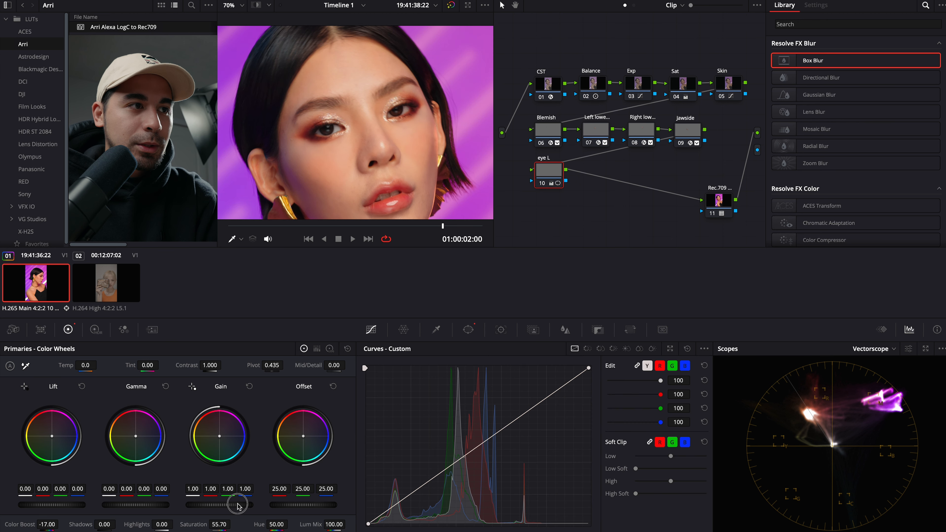
# Step: Set the eye node's Gain to 1.12, toggling the node off and on to compare the eye's brightness
pyautogui.moveTo(237, 506)
pyautogui.mouseDown()
pyautogui.moveTo(260, 507)
pyautogui.moveTo(234, 506)
pyautogui.moveTo(244, 507)
pyautogui.mouseUp()
pyautogui.press('super+d')
pyautogui.press('super+d')
pyautogui.scroll(-5, 404, 152)
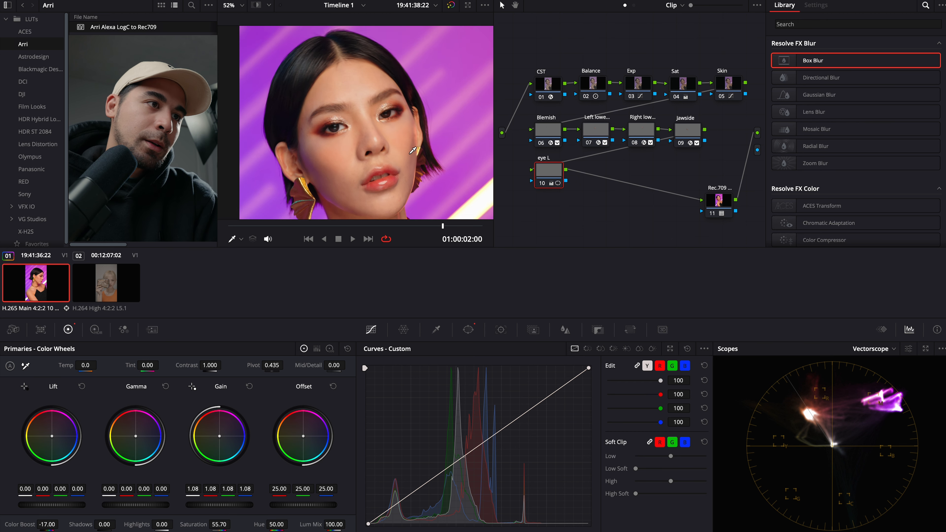
pyautogui.scroll(-1, 405, 151)
pyautogui.moveTo(226, 506); pyautogui.dragTo(244, 508)
pyautogui.press('super+d')
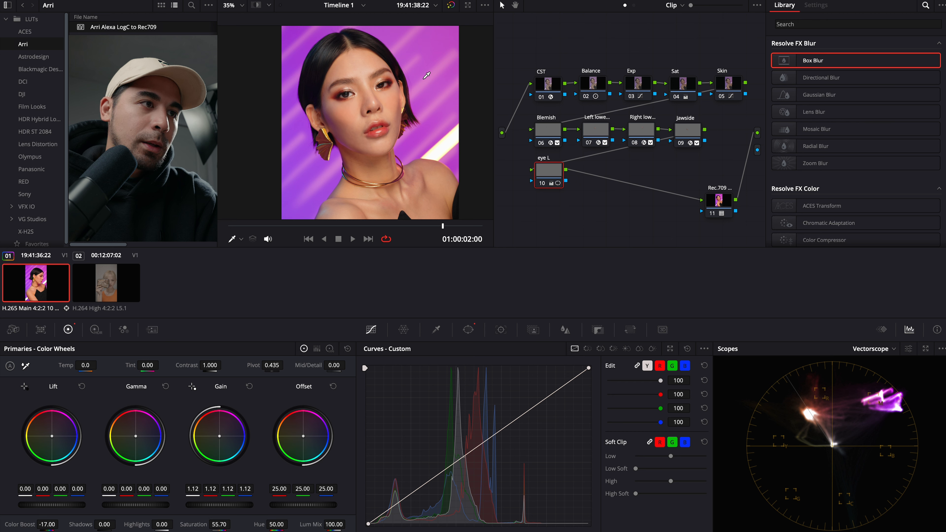
pyautogui.scroll(8, 426, 75)
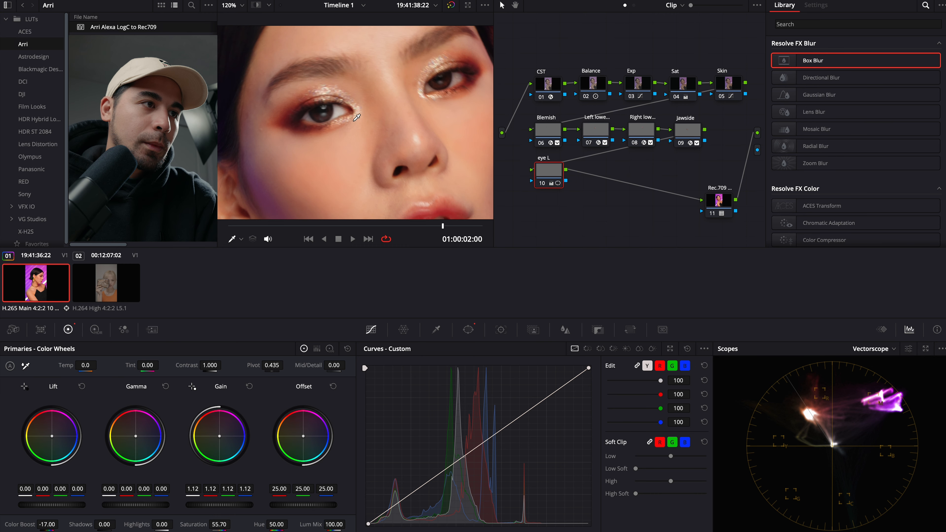
# Step: Set the eye node's Saturation to 72.50 and Color Boost to -16.50, toggling the node off and on to compare
pyautogui.moveTo(220, 526); pyautogui.dragTo(273, 526)
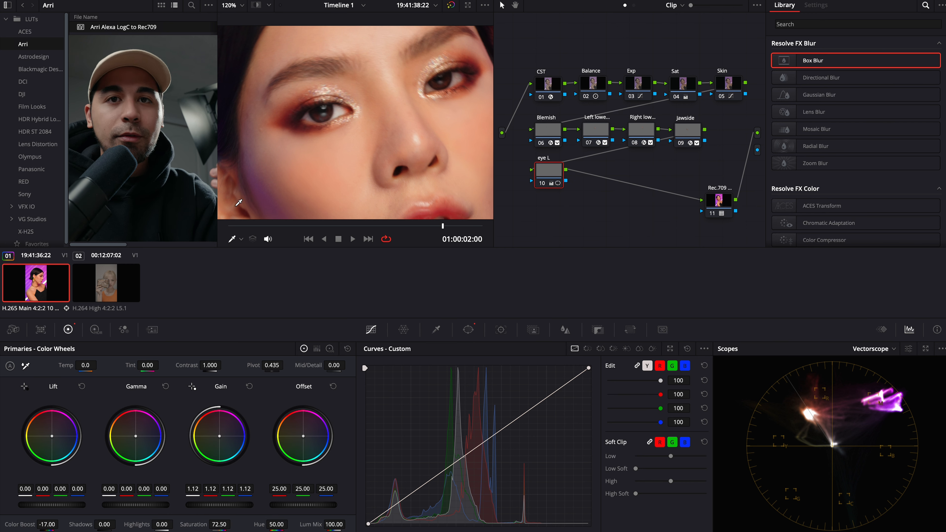
pyautogui.moveTo(54, 529)
pyautogui.mouseDown()
pyautogui.moveTo(61, 526)
pyautogui.moveTo(49, 529)
pyautogui.mouseUp()
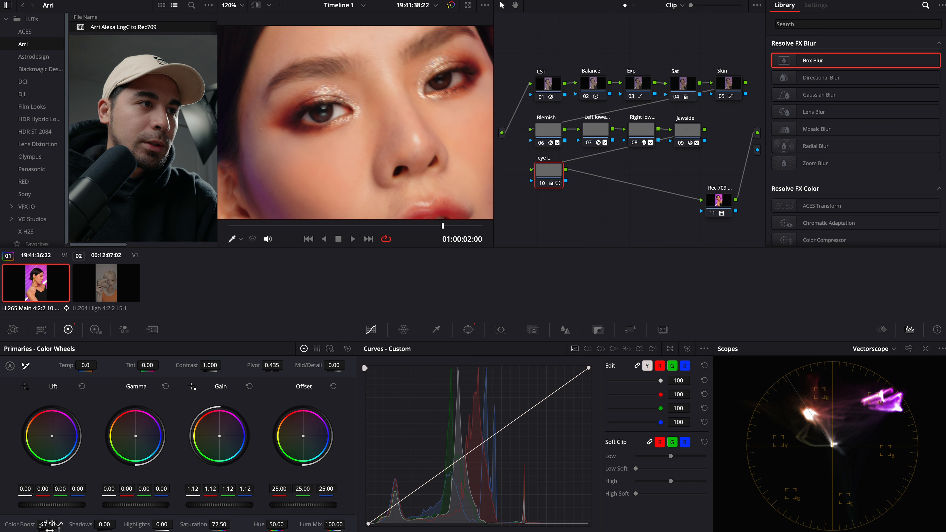
pyautogui.press('super+d')
pyautogui.press('super+d')
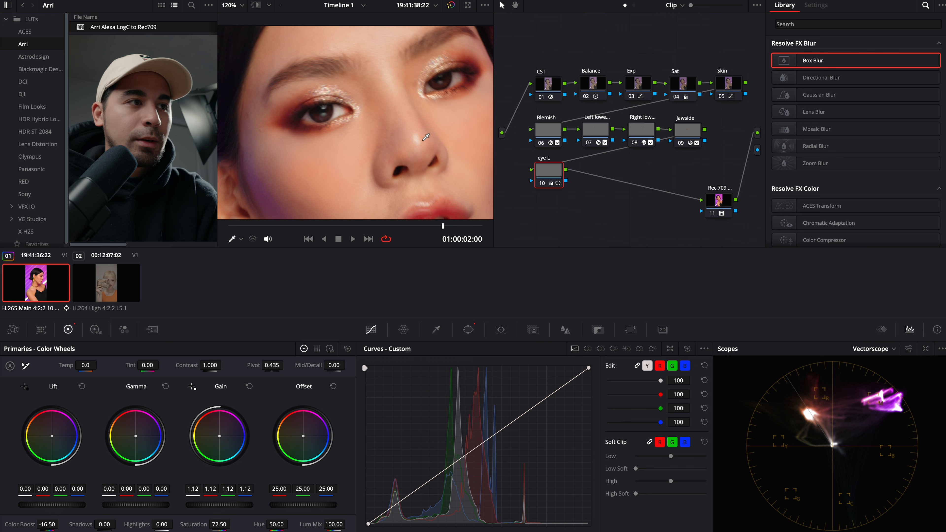
# Step: Track the eye window forward and in reverse through the whole clip
pyautogui.scroll(-3, 433, 142)
pyautogui.moveTo(446, 162); pyautogui.dragTo(430, 168)
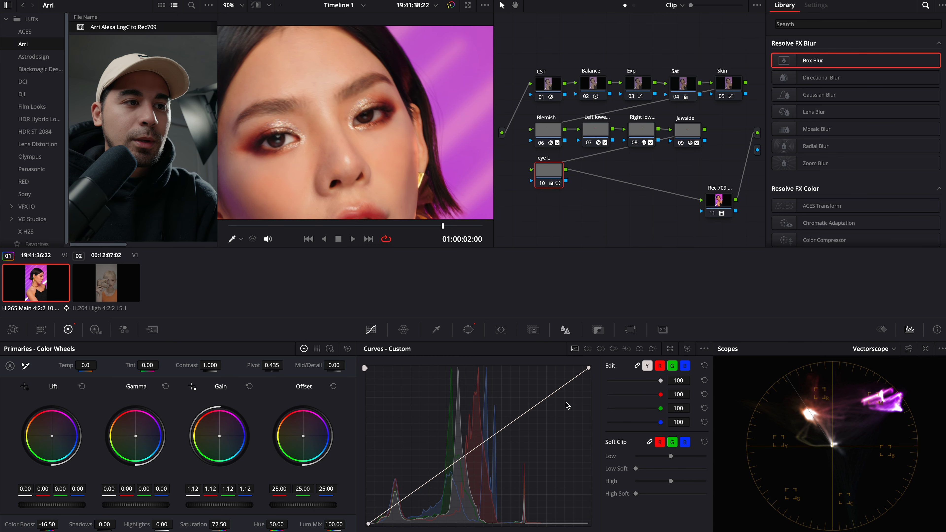
pyautogui.click(501, 329)
pyautogui.click(406, 367)
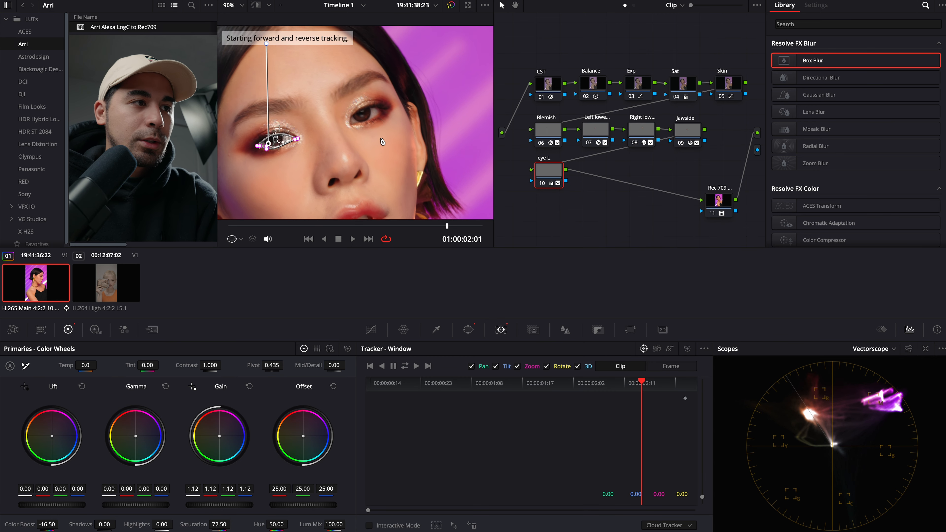
pyautogui.scroll(-2, 365, 164)
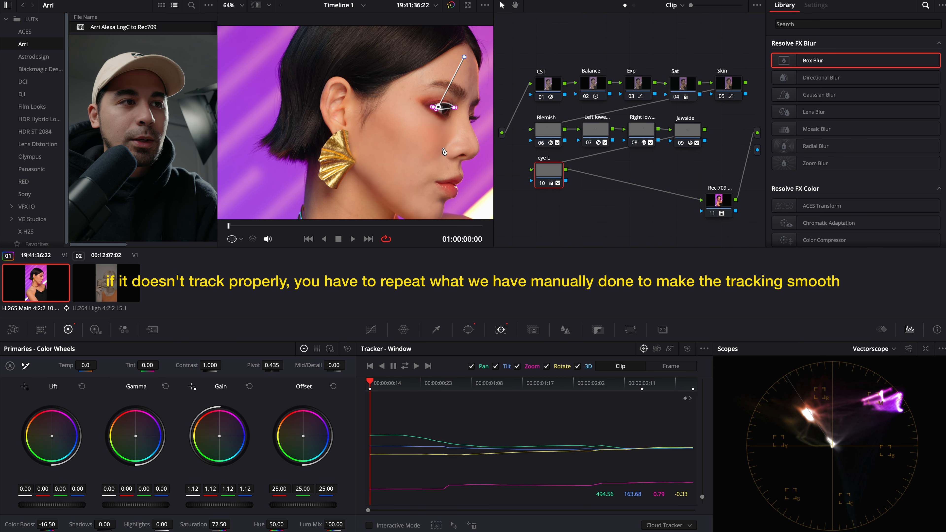
# Step: Check the tracked eye window up close on the clip's first frame, and switch the tracker to Frame mode
pyautogui.scroll(2, 452, 137)
pyautogui.moveTo(447, 139); pyautogui.dragTo(313, 140)
pyautogui.scroll(2, 314, 141)
pyautogui.moveTo(421, 128); pyautogui.dragTo(392, 156)
pyautogui.scroll(3, 395, 161)
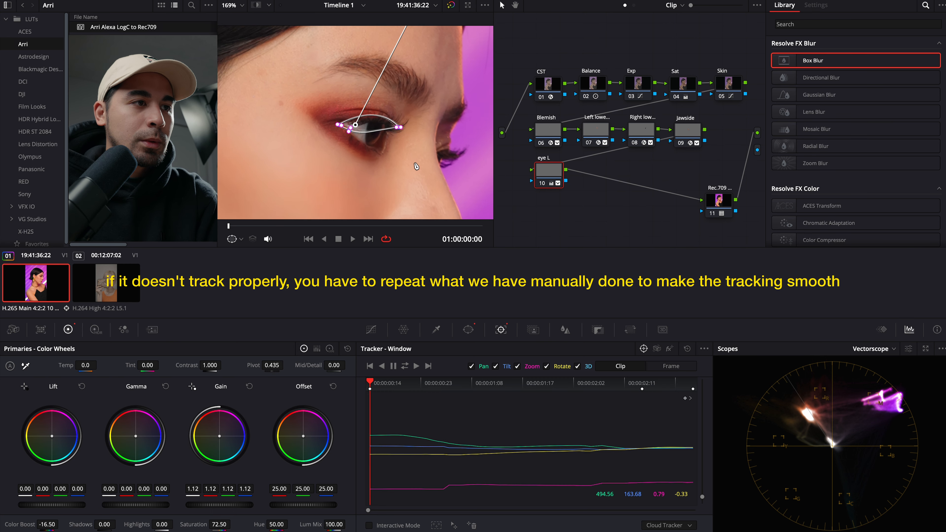
pyautogui.click(671, 367)
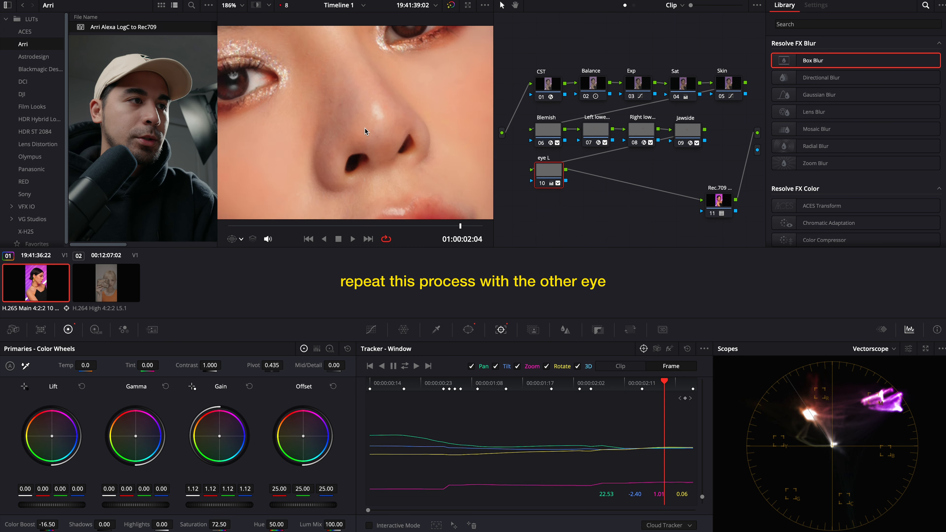
# Step: Play back the clip to check how the eye correction follows the face
pyautogui.scroll(-4, 369, 131)
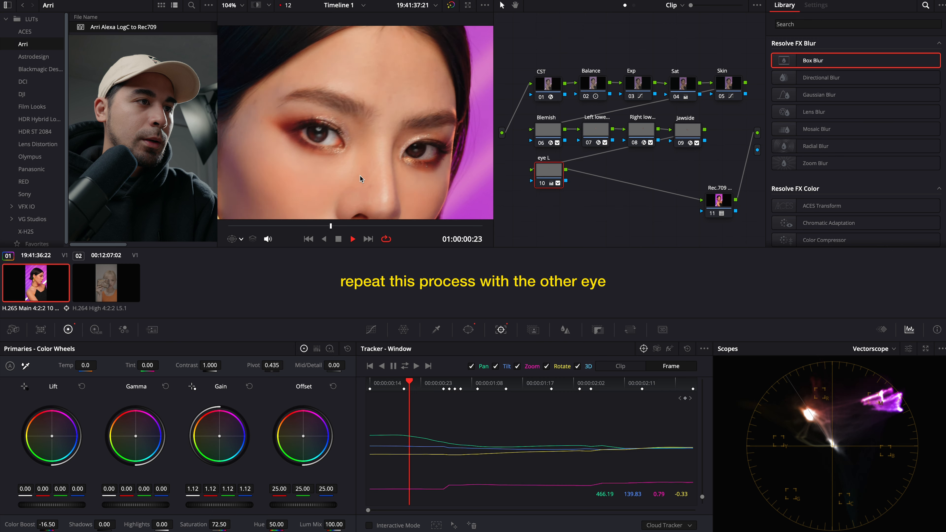
pyautogui.press('space')
pyautogui.press('space')
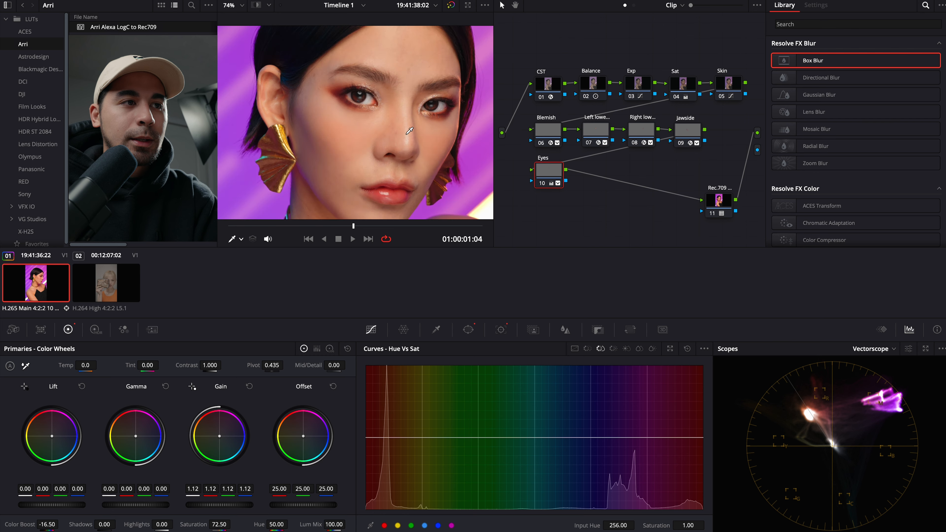
# Step: Toggle the Eyes node off and on to compare the face with and without the eye correction
pyautogui.scroll(-5, 409, 130)
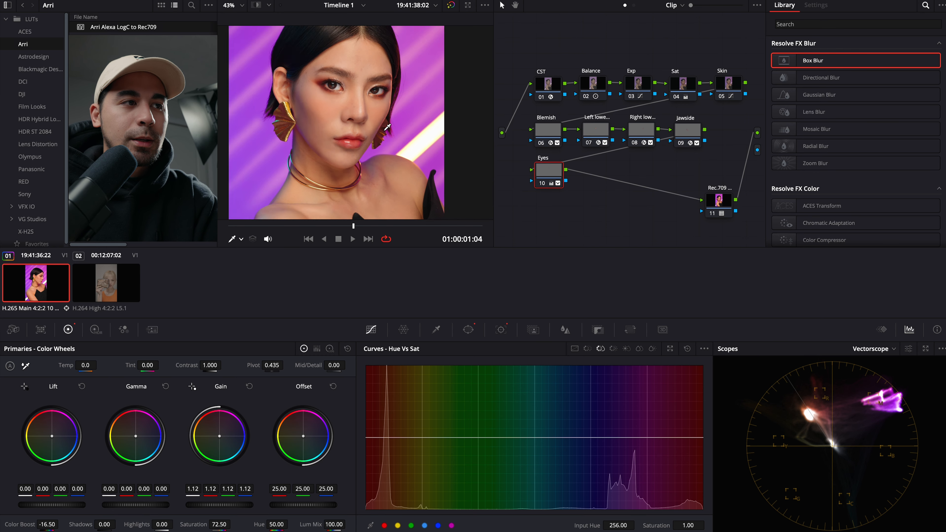
pyautogui.click(551, 182)
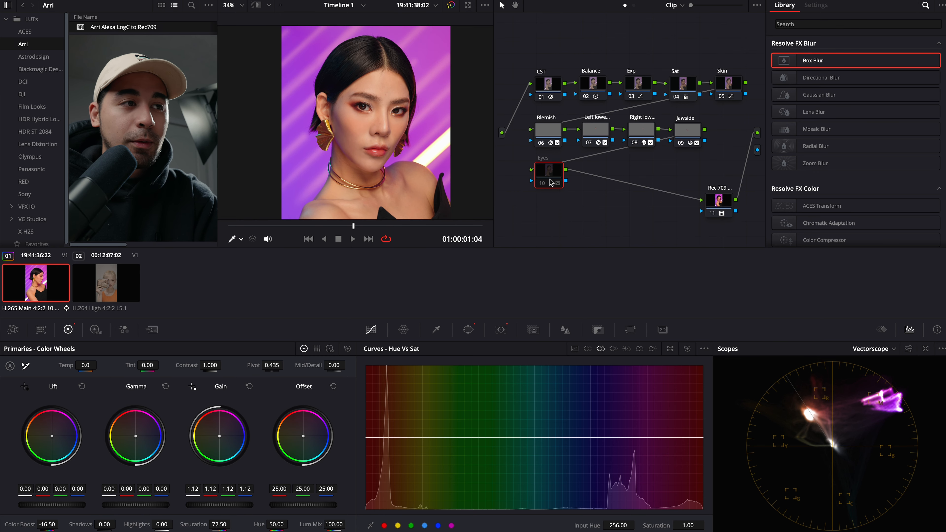
pyautogui.click(551, 183)
pyautogui.click(551, 183)
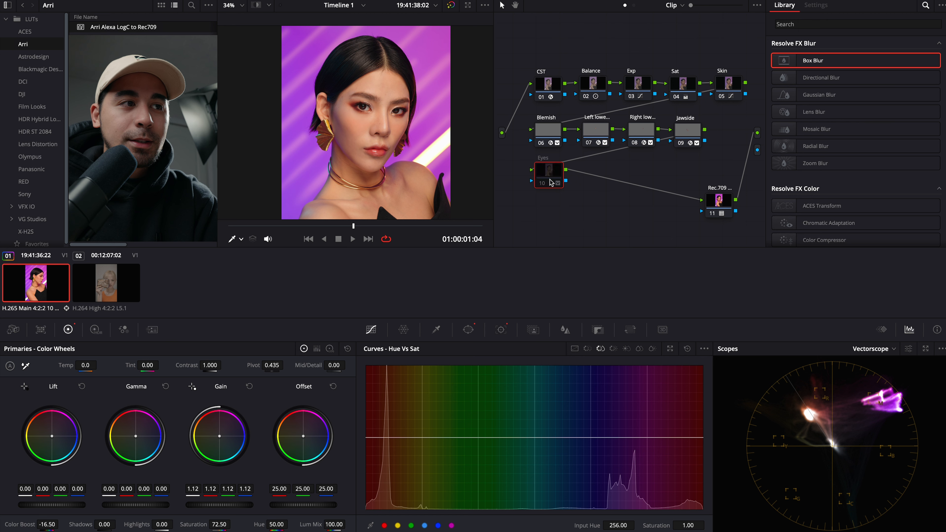
pyautogui.click(551, 183)
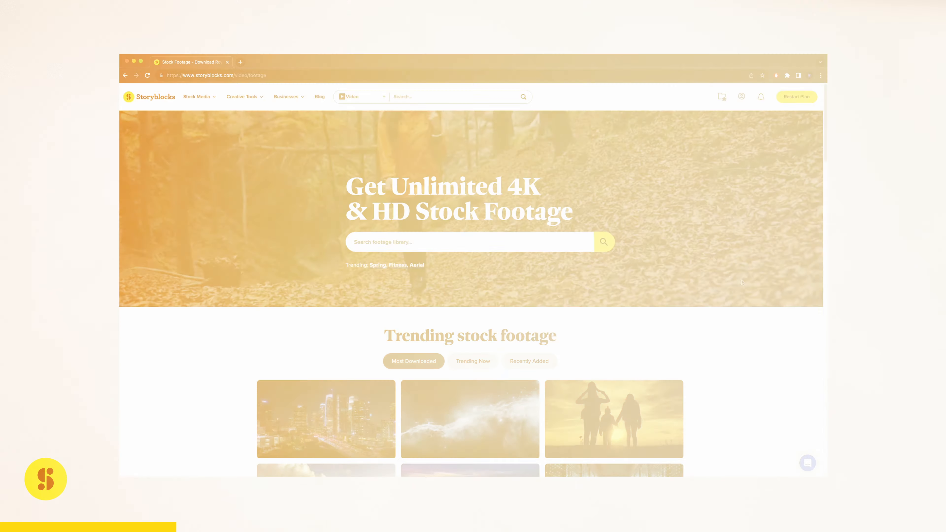
# Step: Switch to Storyblocks, browse the stock footage and the title animations results, and select the 60 Animated Titles template
pyautogui.scroll(-10, 742, 280)
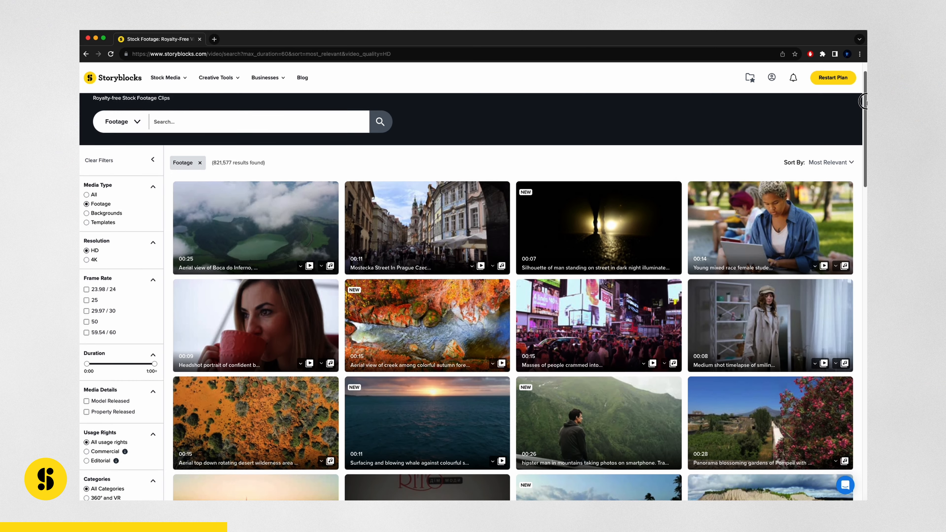
pyautogui.scroll(-3, 473, 284)
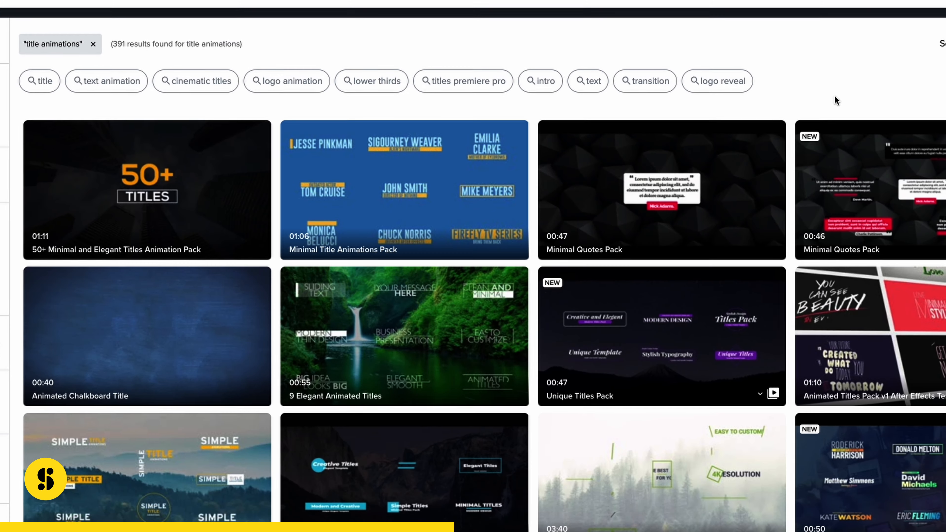
pyautogui.scroll(-5, 835, 96)
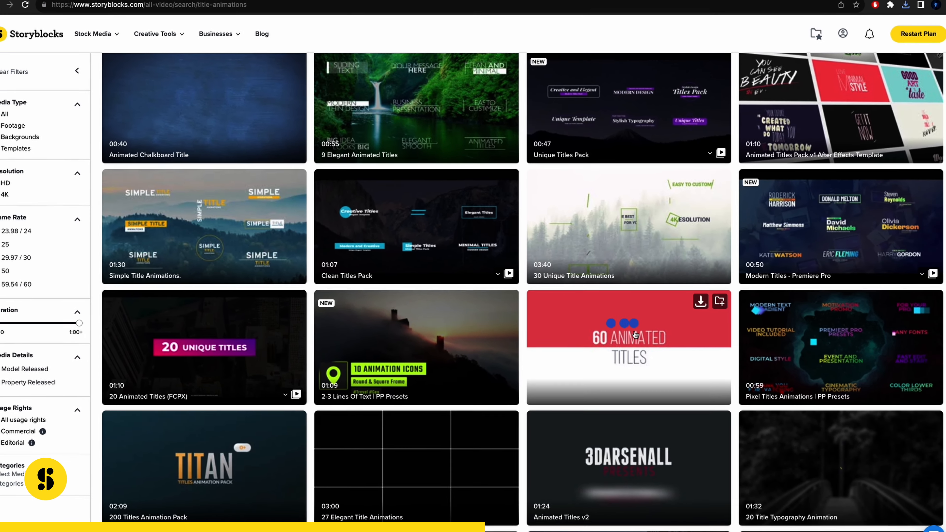
pyautogui.click(630, 331)
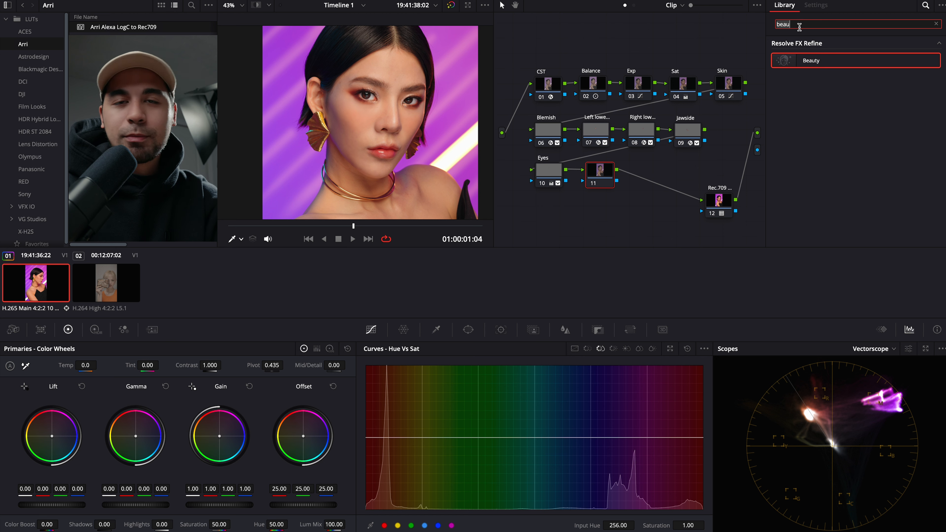
# Step: Apply the Beauty effect to node 11 and set its Smoothing Quality to Full
pyautogui.moveTo(810, 72); pyautogui.dragTo(603, 177)
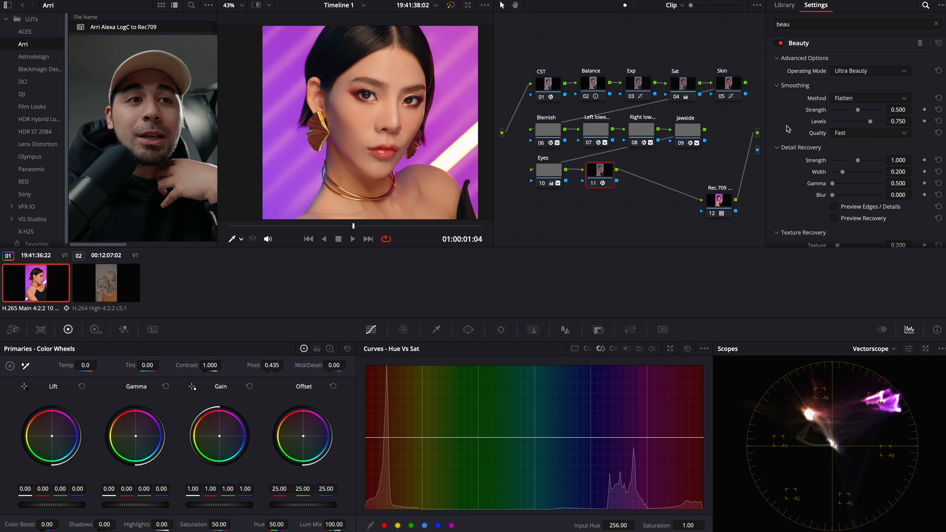
pyautogui.click(857, 134)
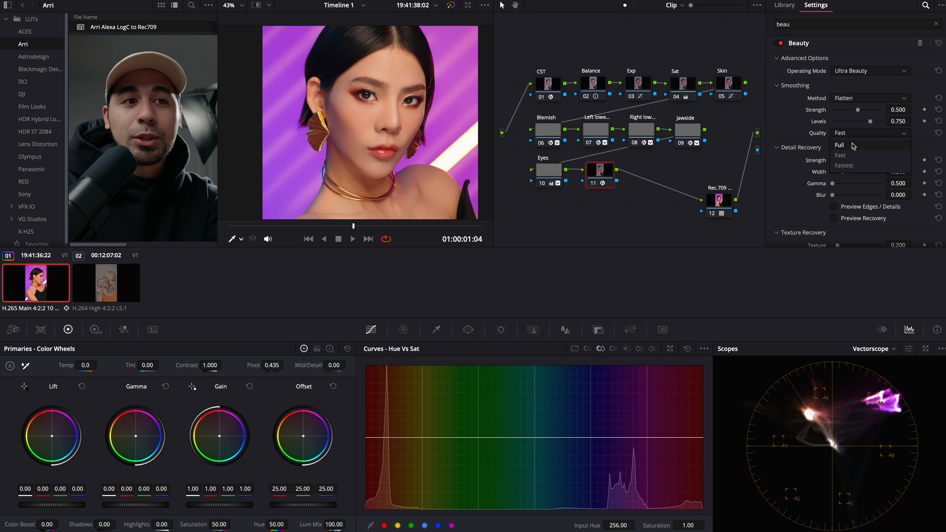
pyautogui.click(812, 130)
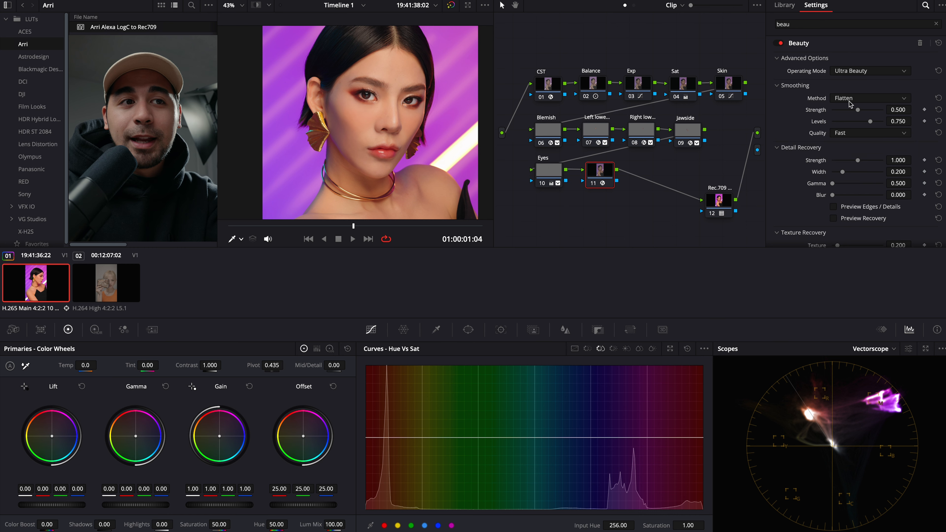
pyautogui.click(847, 135)
pyautogui.click(855, 146)
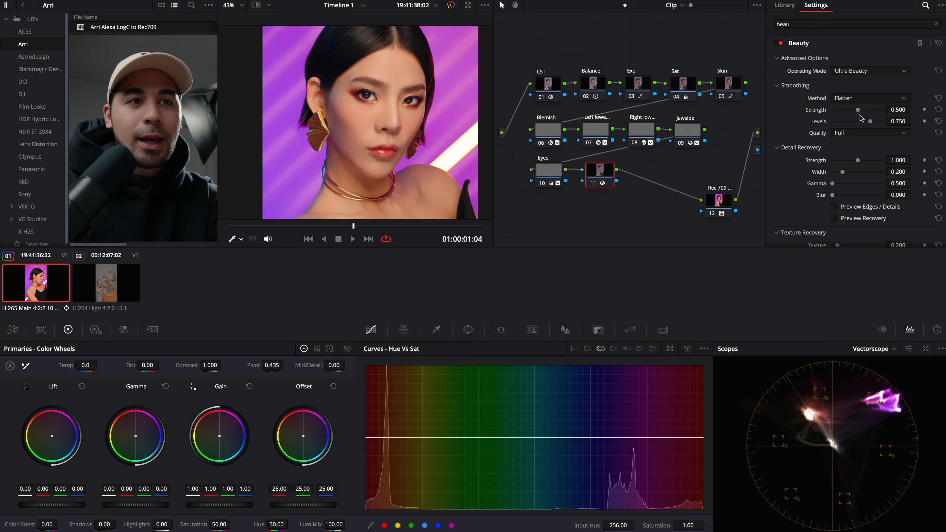
# Step: Set the Beauty Smoothing Strength to 0.192, toggling the node off and on to compare the skin up close
pyautogui.moveTo(858, 109); pyautogui.dragTo(842, 114)
pyautogui.hotkey('ctrl', 'd')
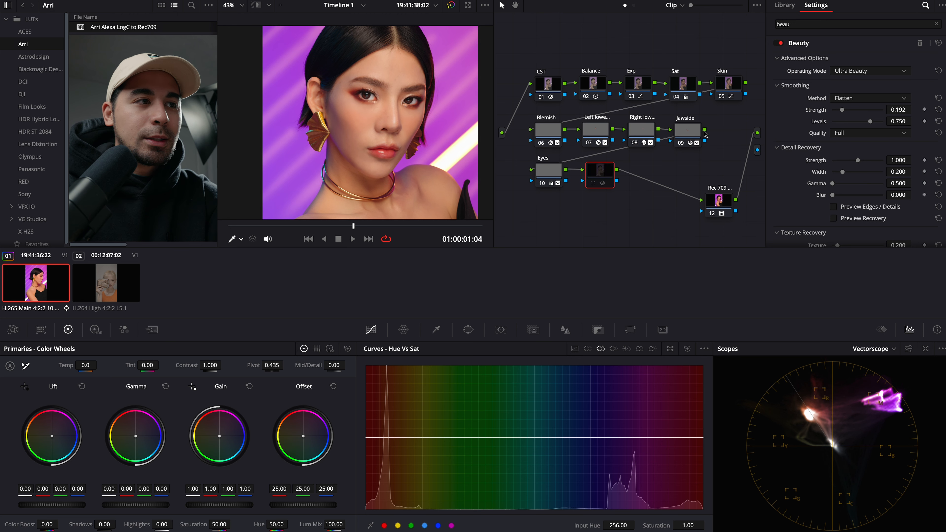
pyautogui.hotkey('ctrl', 'd')
pyautogui.scroll(5, 372, 134)
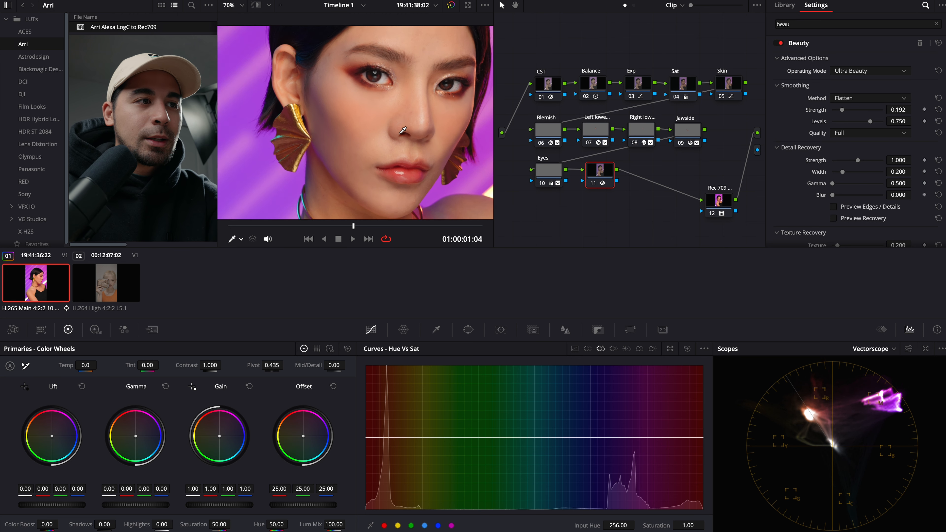
pyautogui.hotkey('ctrl', 'd')
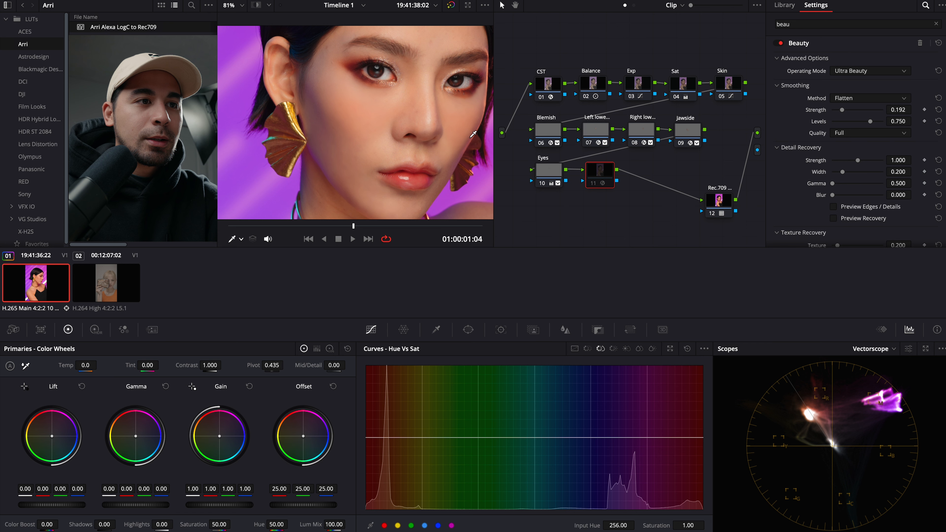
pyautogui.hotkey('ctrl', 'd')
# Step: Try a Beauty Smoothing Strength of 0.808, and reduce it to 0.202
pyautogui.moveTo(843, 112); pyautogui.dragTo(874, 112)
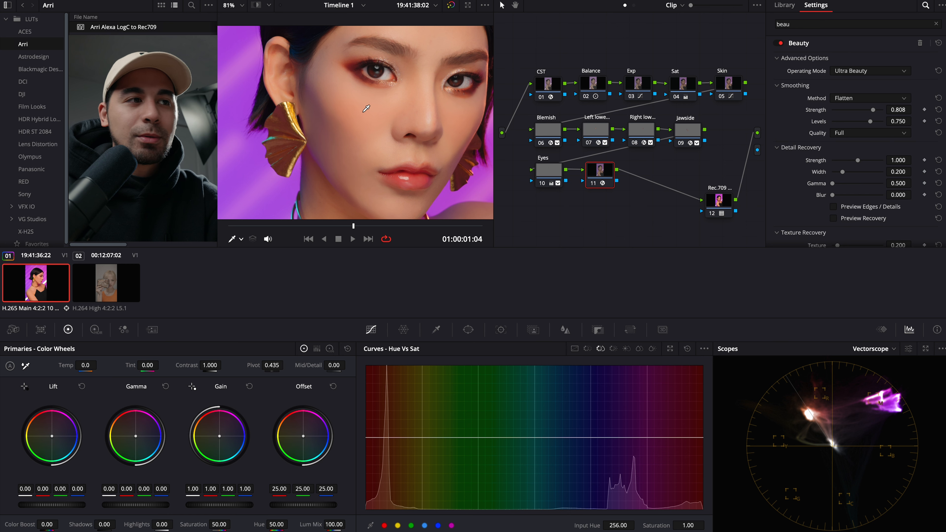
pyautogui.moveTo(865, 111); pyautogui.dragTo(844, 115)
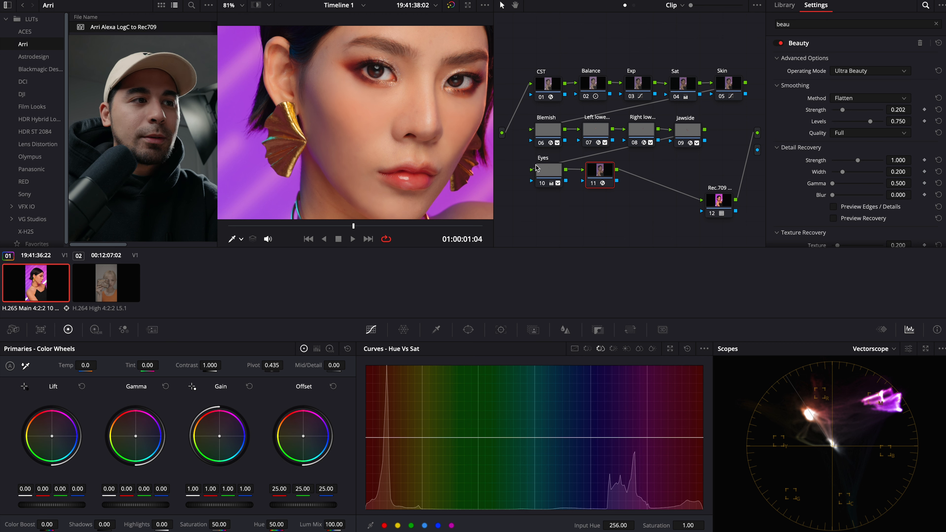
# Step: Raise the Beauty effect's Texture Recovery Texture to 0.495 and on to 0.917, switching the texture preview on and off to check it
pyautogui.scroll(-2, 787, 176)
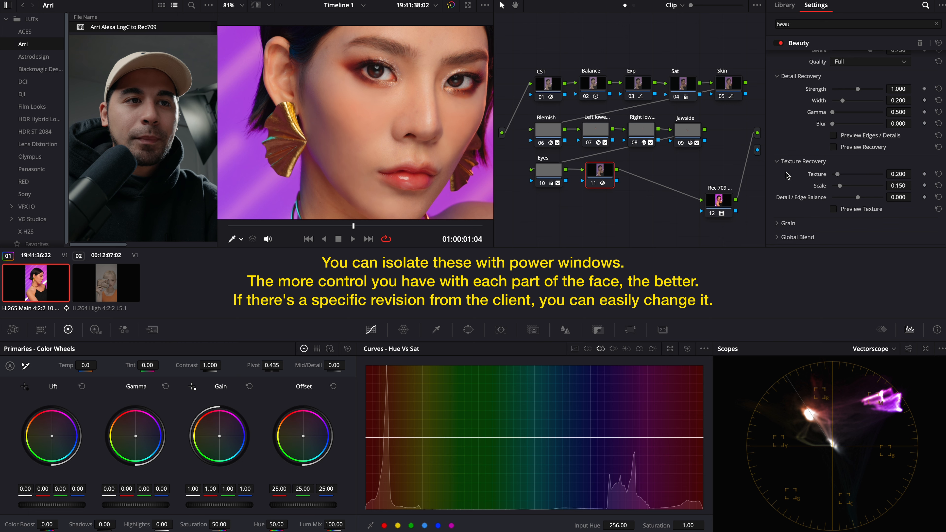
pyautogui.click(844, 210)
pyautogui.moveTo(837, 175); pyautogui.dragTo(844, 174)
pyautogui.click(848, 210)
pyautogui.click(847, 210)
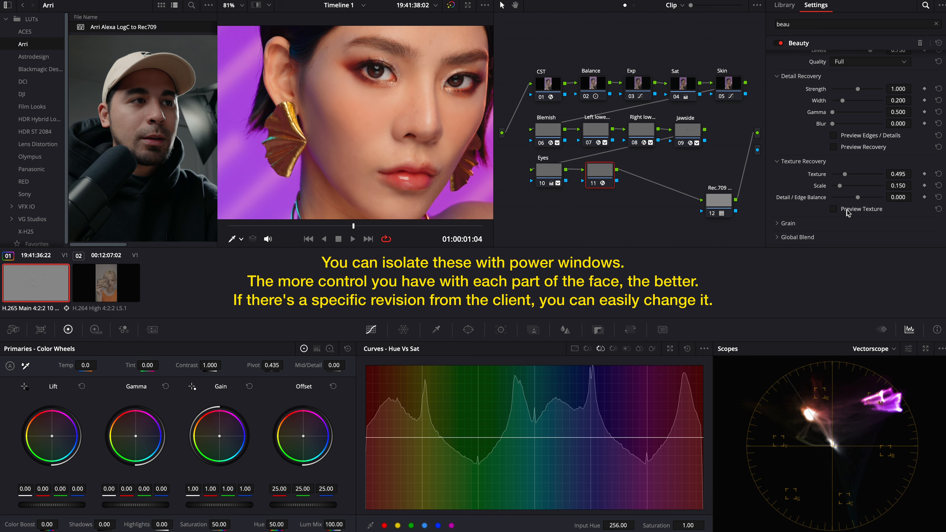
pyautogui.click(846, 210)
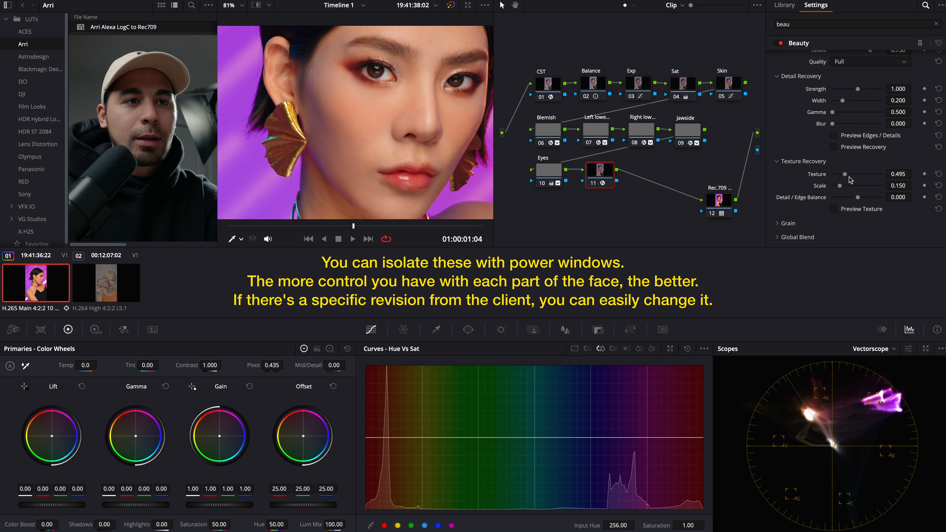
pyautogui.moveTo(845, 174); pyautogui.dragTo(854, 180)
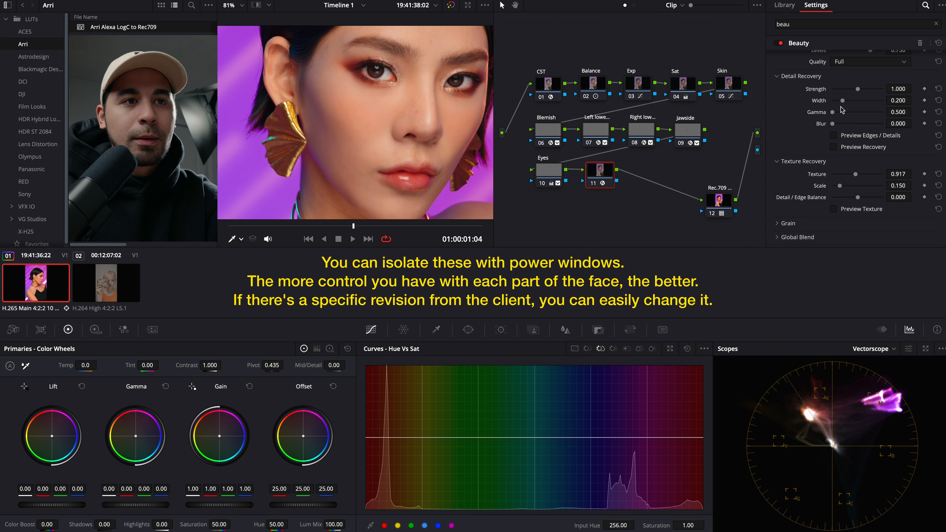
# Step: Set the Beauty Detail Recovery Strength to 1.431 and Smoothing Strength to 0.110, toggling the node off and on to compare
pyautogui.moveTo(857, 92); pyautogui.dragTo(828, 112)
pyautogui.scroll(3, 816, 101)
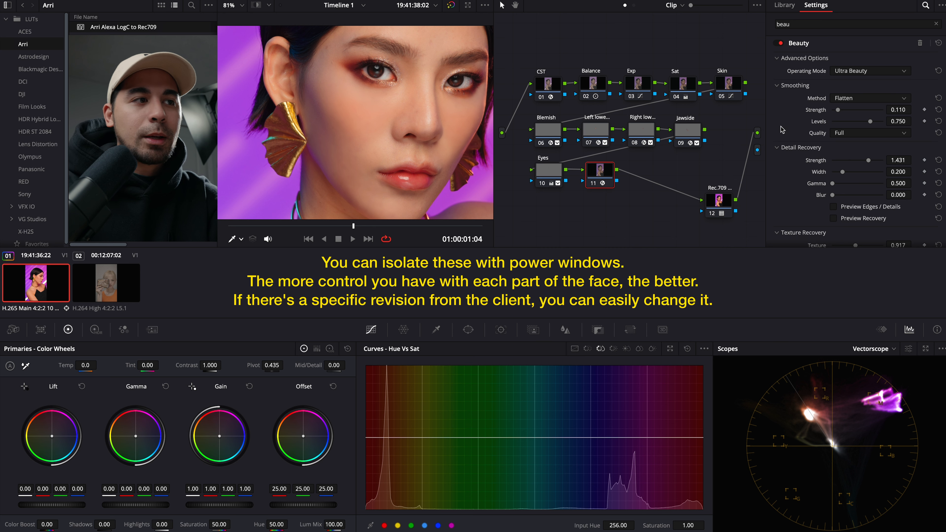
pyautogui.hotkey('ctrl', 'd')
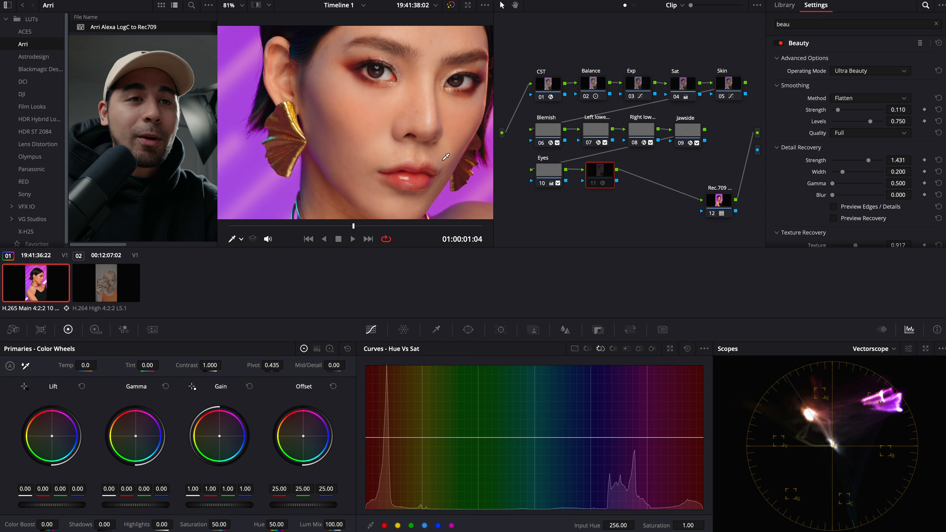
pyautogui.hotkey('ctrl', 'd')
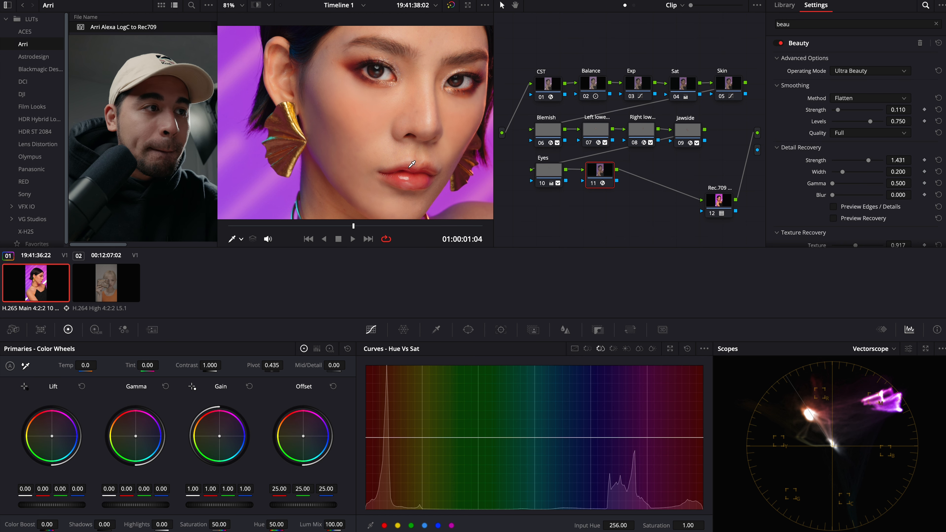
pyautogui.scroll(-4, 411, 164)
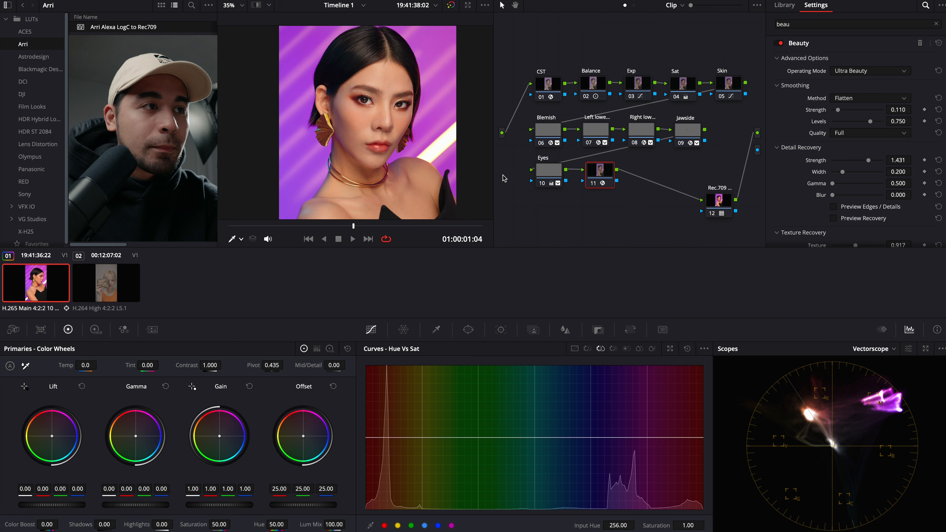
# Step: Set the Beauty effect's Smoothing Strength to 0.294
pyautogui.moveTo(838, 110); pyautogui.dragTo(848, 113)
pyautogui.moveTo(847, 112); pyautogui.dragTo(848, 112)
pyautogui.scroll(3, 377, 138)
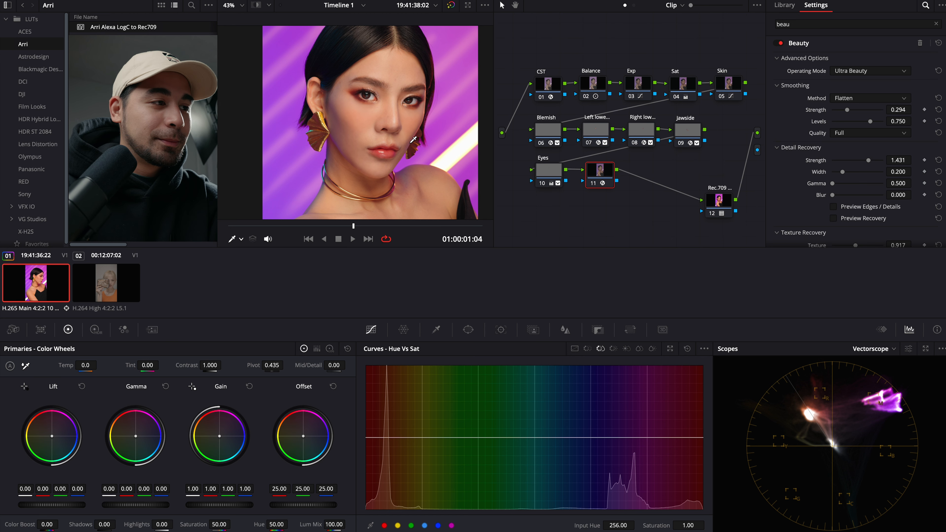
# Step: Switch the retouching nodes from Blemish through Beauty off and on together to compare the face up close
pyautogui.scroll(-1, 425, 145)
pyautogui.moveTo(698, 176); pyautogui.dragTo(548, 138)
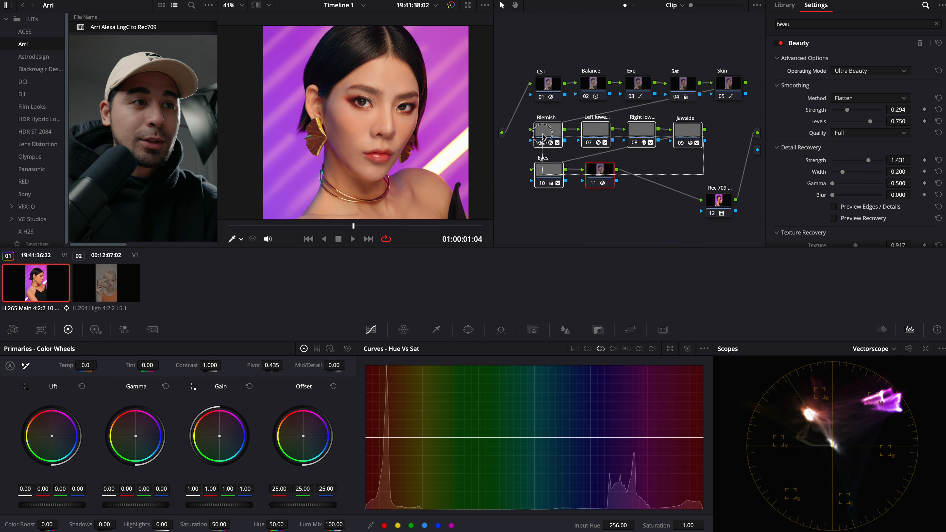
pyautogui.hotkey('ctrl', 'd')
pyautogui.scroll(3, 374, 140)
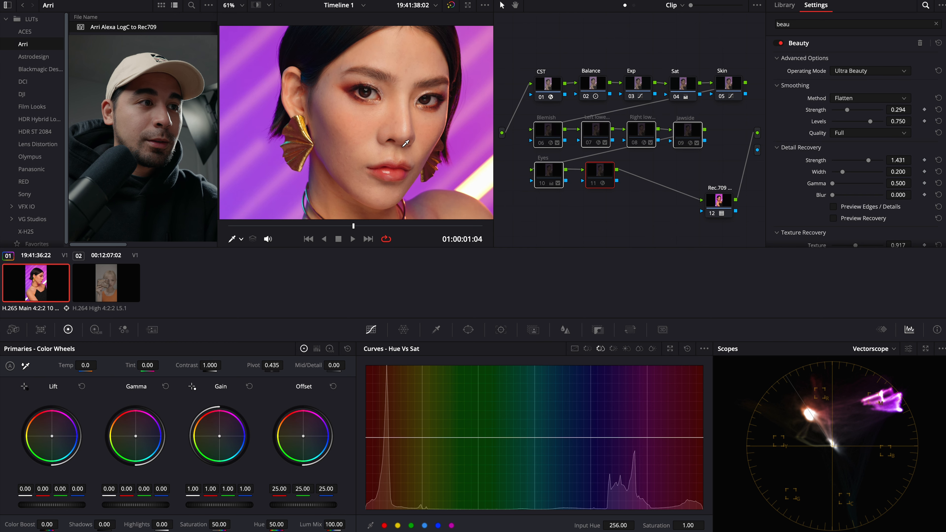
pyautogui.hotkey('ctrl', 'd')
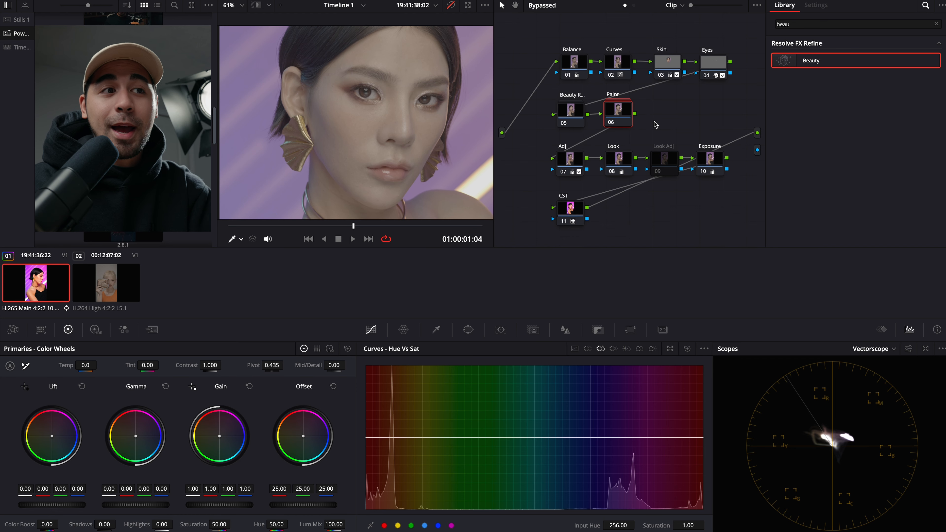
# Step: Open the Beauty Retouch compound node in the finished grade to examine its inner nodes, and return to the main node graph
pyautogui.click(577, 118)
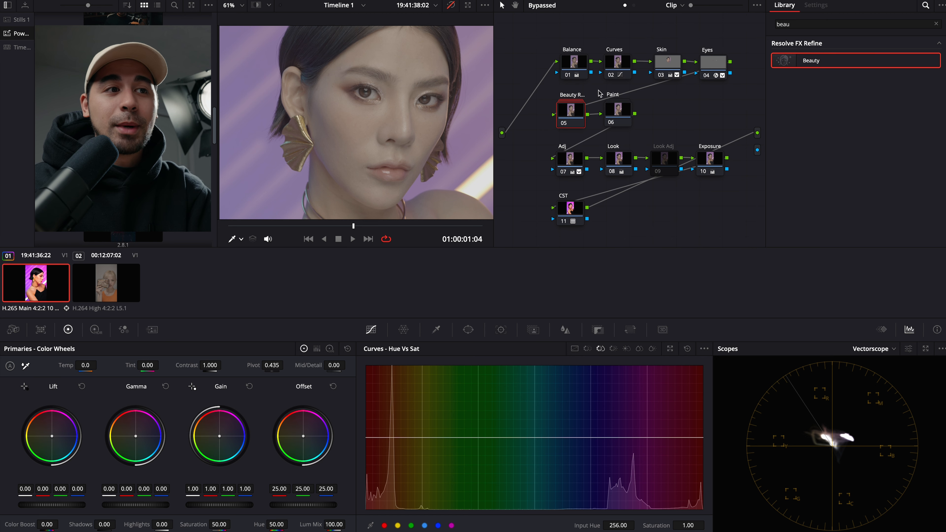
pyautogui.rightClick(575, 113)
pyautogui.click(633, 130)
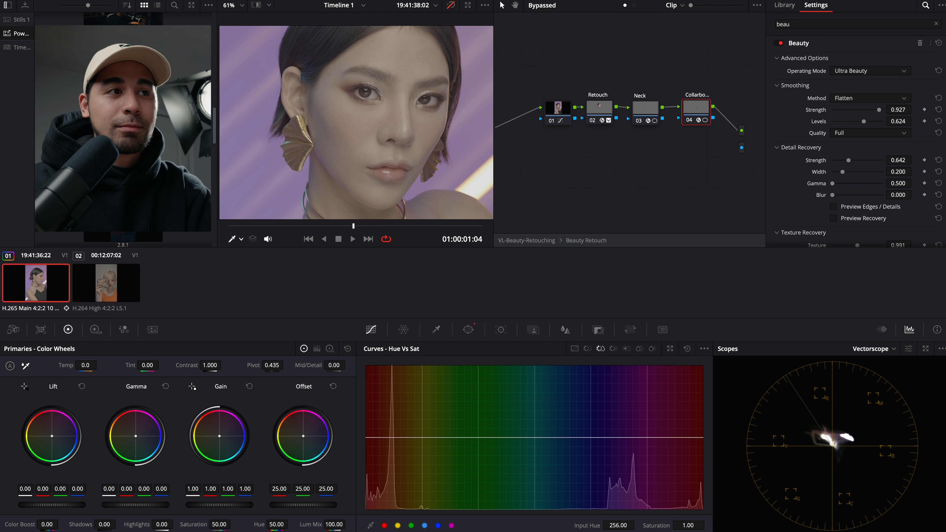
pyautogui.click(542, 242)
# Step: Open the Paint compound node, examine the lower Temple node's Sharpen settings, and return to the main node graph
pyautogui.rightClick(610, 127)
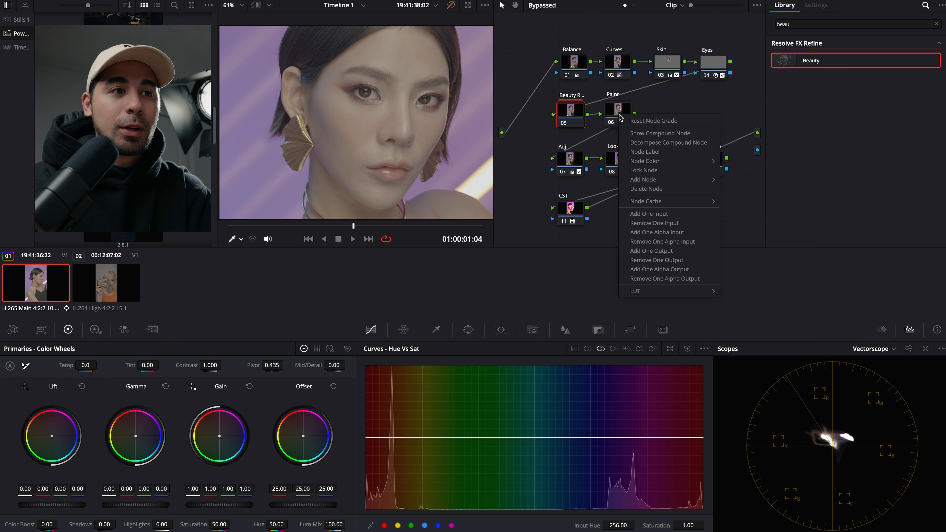
pyautogui.click(672, 138)
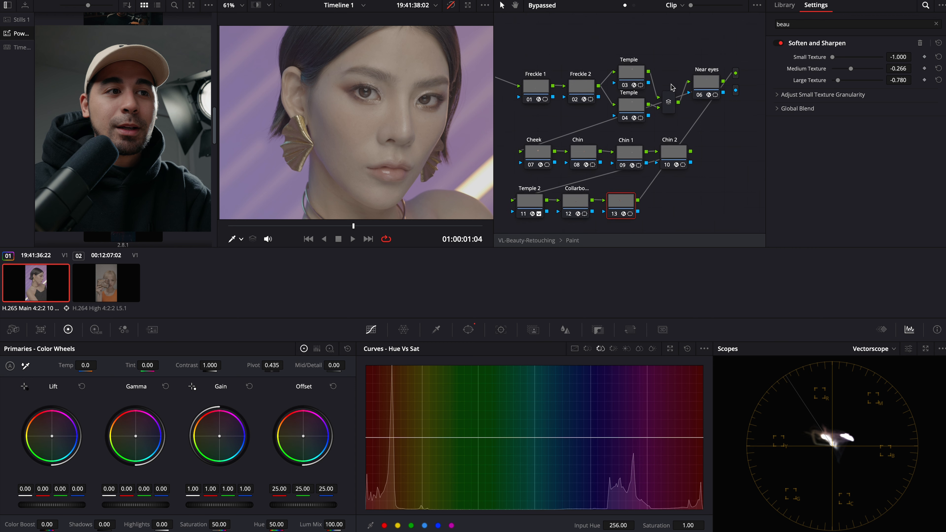
pyautogui.click(642, 99)
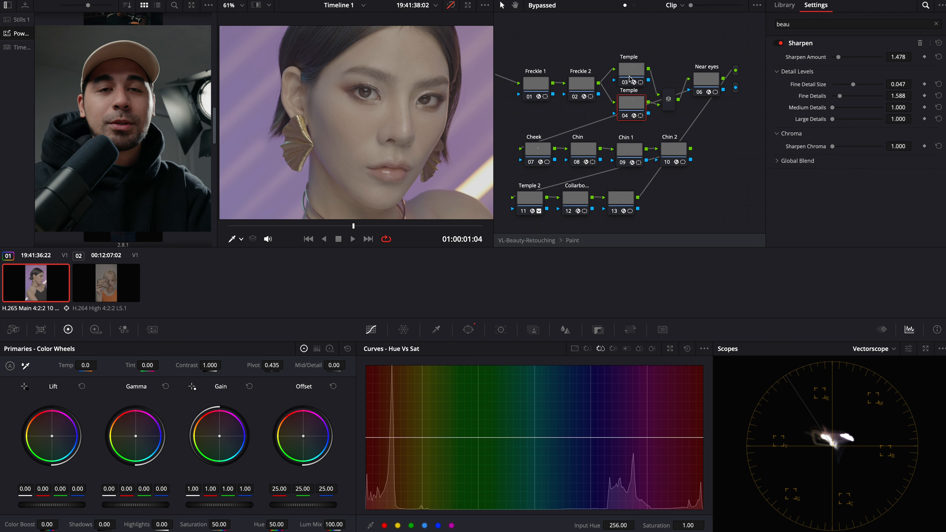
pyautogui.click(524, 241)
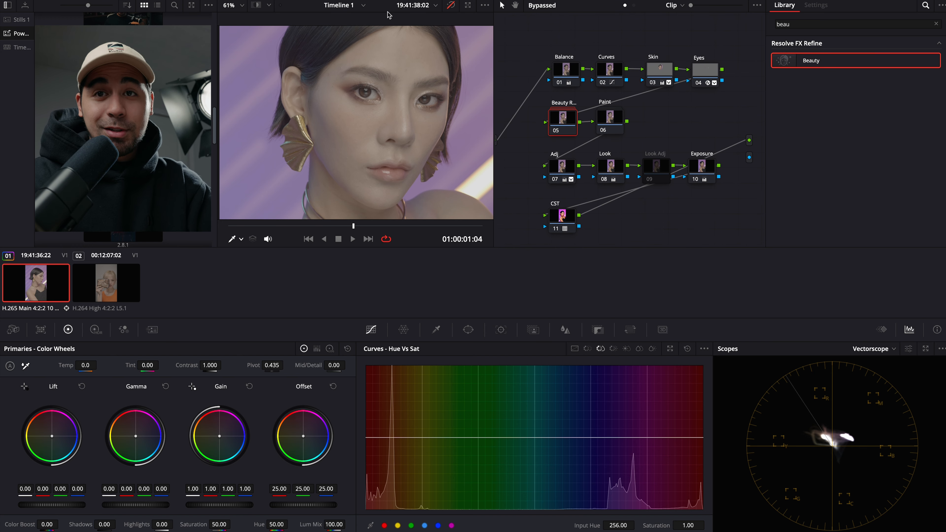